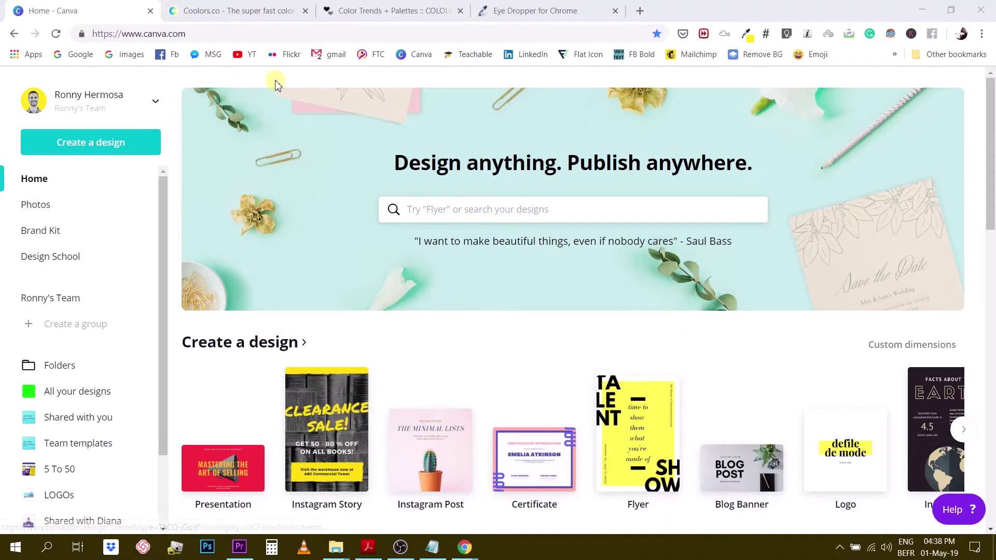
Switch to the Coolors tab and scroll down through its homepage sections.
{"action": "left_click", "coordinate": [201, 11]}
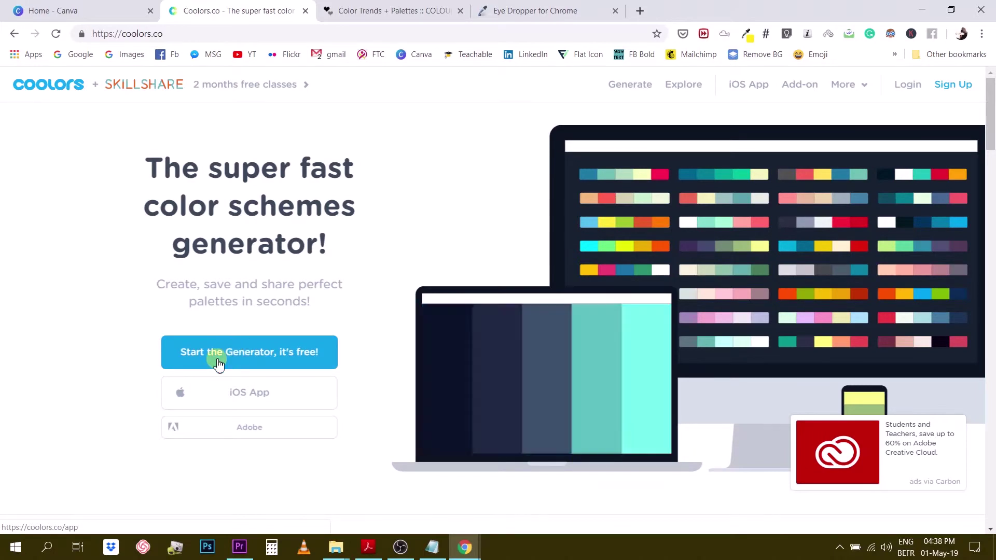
{"action": "scroll", "coordinate": [324, 362], "scroll_direction": "down", "scroll_amount": 1}
{"action": "scroll", "coordinate": [324, 362], "scroll_direction": "down", "scroll_amount": 20}
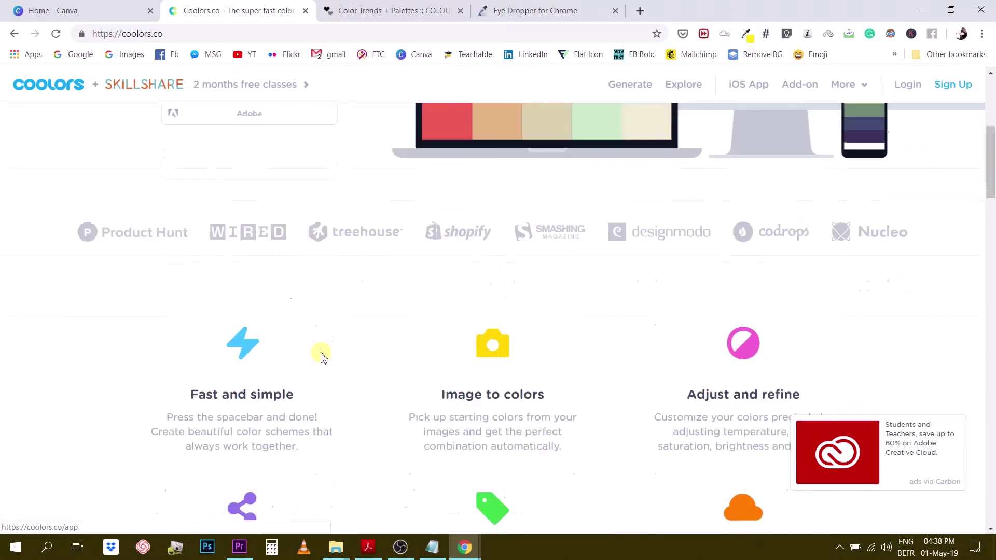
{"action": "scroll", "coordinate": [357, 193], "scroll_direction": "down", "scroll_amount": 20}
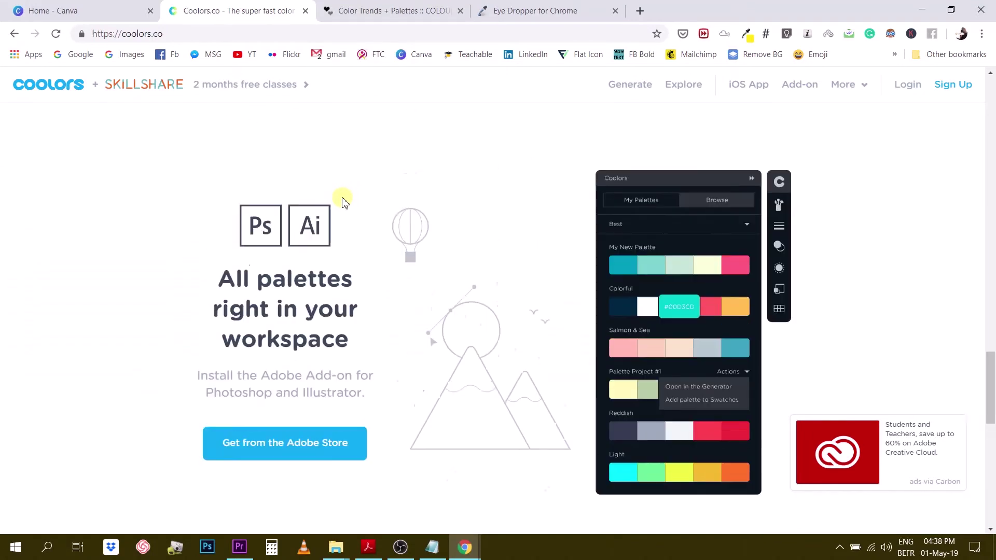
{"action": "scroll", "coordinate": [350, 193], "scroll_direction": "up", "scroll_amount": 10}
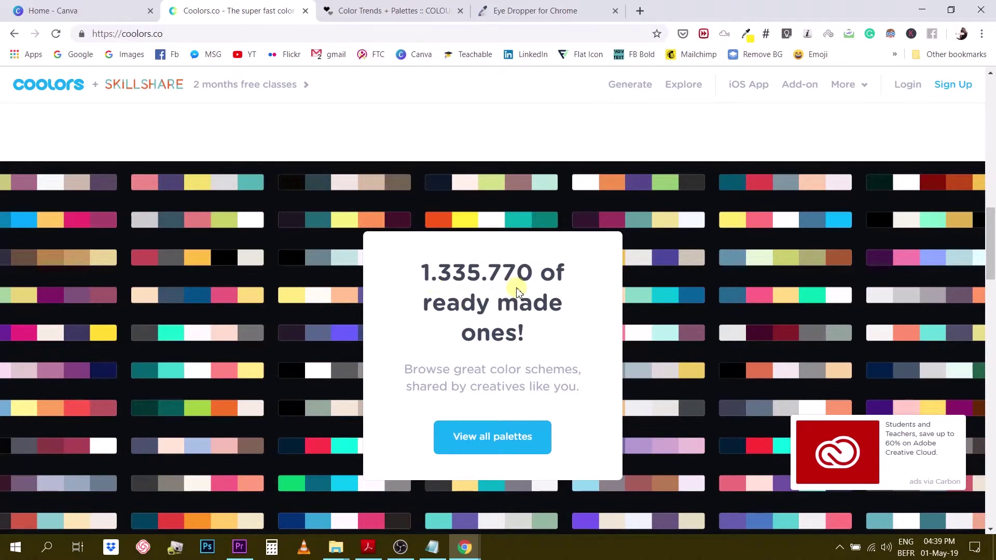
{"action": "scroll", "coordinate": [535, 305], "scroll_direction": "down", "scroll_amount": 1}
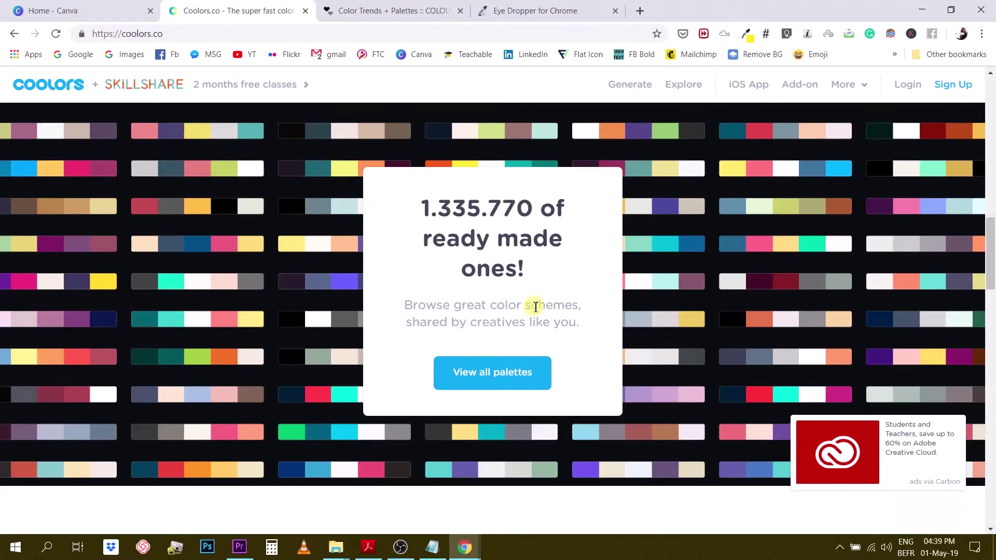
{"action": "scroll", "coordinate": [506, 366], "scroll_direction": "down", "scroll_amount": 1}
{"action": "scroll", "coordinate": [498, 353], "scroll_direction": "down", "scroll_amount": 7}
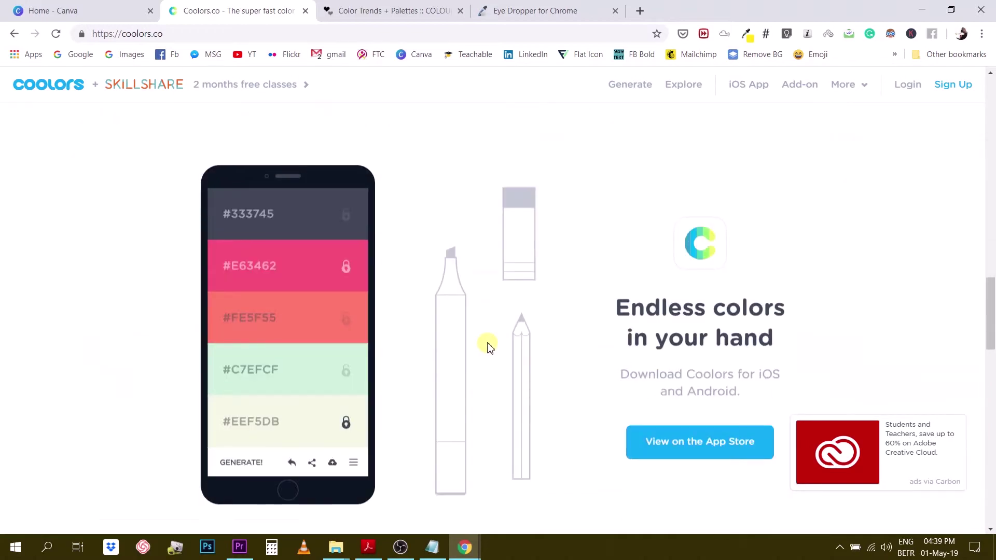
{"action": "scroll", "coordinate": [293, 208], "scroll_direction": "up", "scroll_amount": 2}
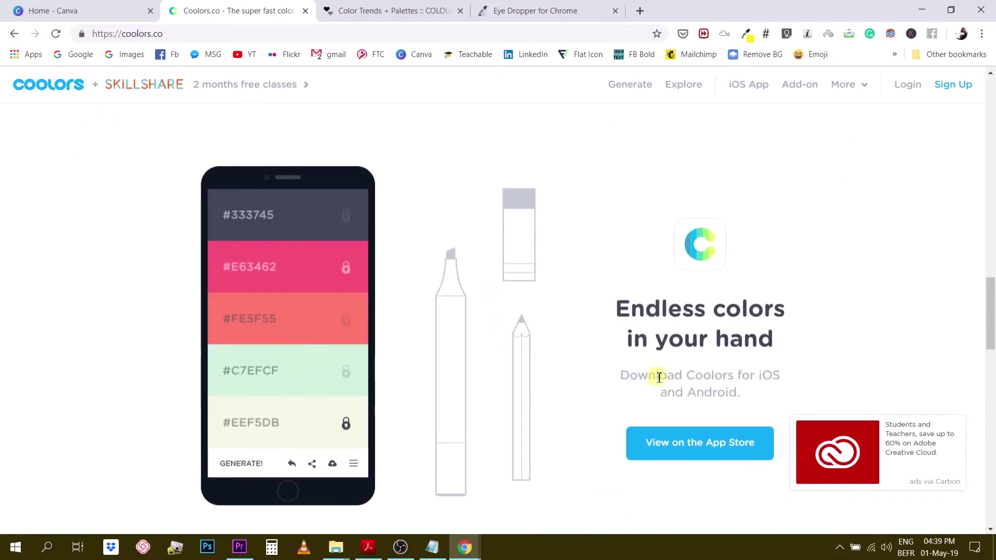
{"action": "scroll", "coordinate": [440, 309], "scroll_direction": "down", "scroll_amount": 10}
{"action": "scroll", "coordinate": [403, 292], "scroll_direction": "up", "scroll_amount": 1}
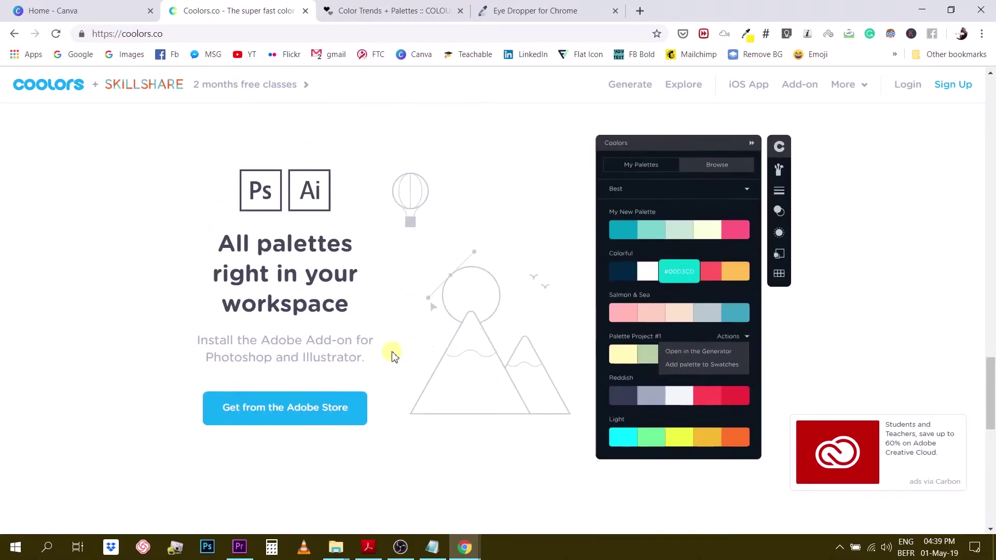
Browse further down the Coolors homepage, then return to the top.
{"action": "left_click", "coordinate": [307, 408]}
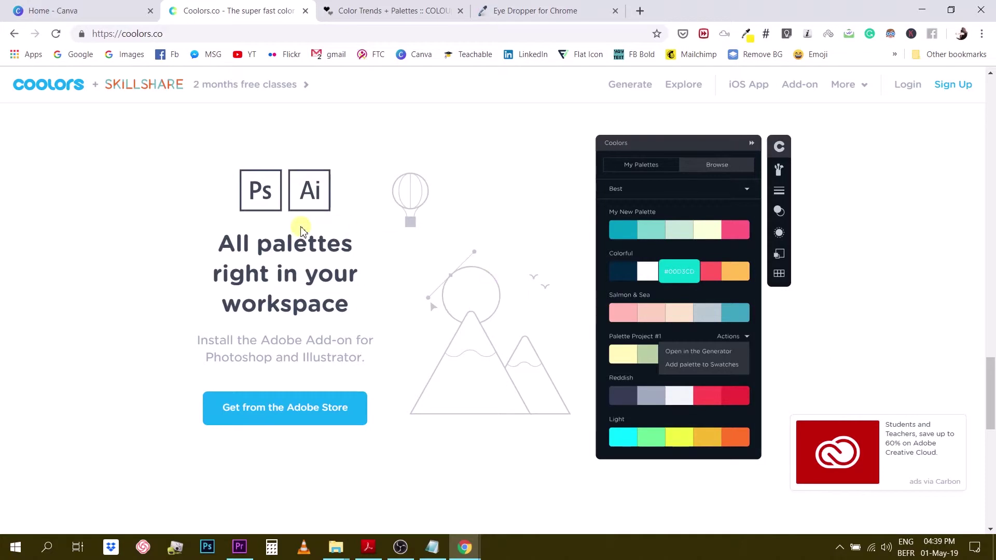
{"action": "scroll", "coordinate": [302, 223], "scroll_direction": "down", "scroll_amount": 4}
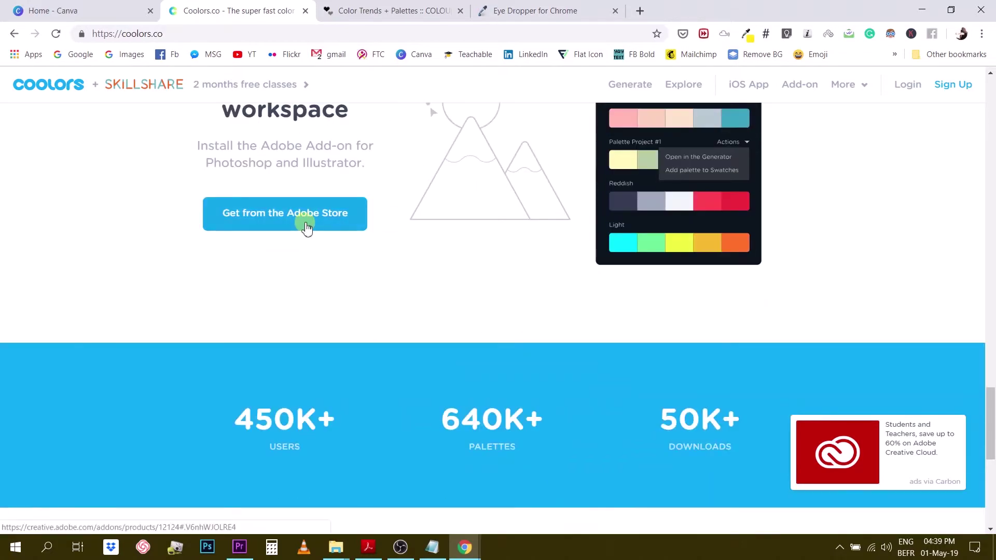
{"action": "scroll", "coordinate": [307, 218], "scroll_direction": "up", "scroll_amount": 3}
{"action": "scroll", "coordinate": [311, 218], "scroll_direction": "down", "scroll_amount": 10}
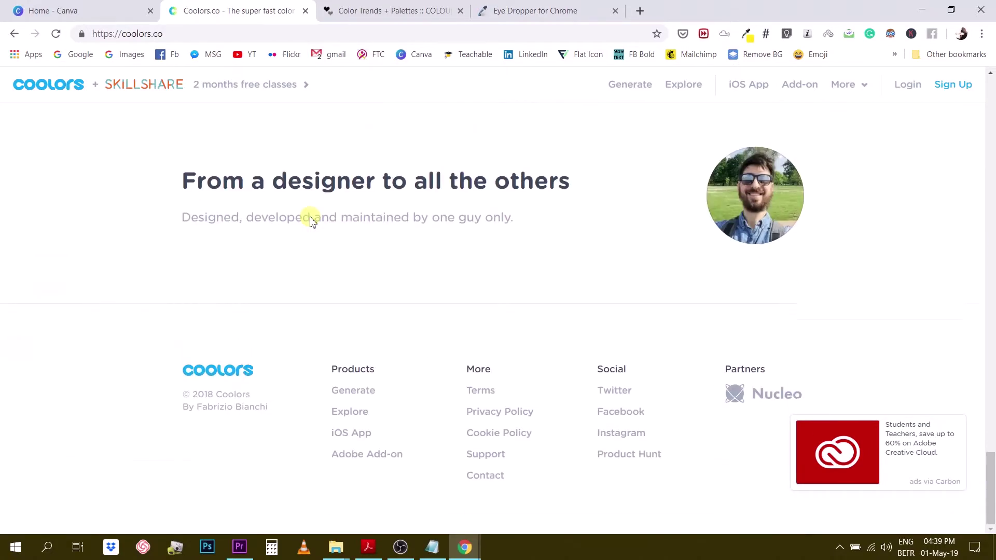
{"action": "scroll", "coordinate": [316, 207], "scroll_direction": "up", "scroll_amount": 15}
{"action": "scroll", "coordinate": [317, 199], "scroll_direction": "up", "scroll_amount": 15}
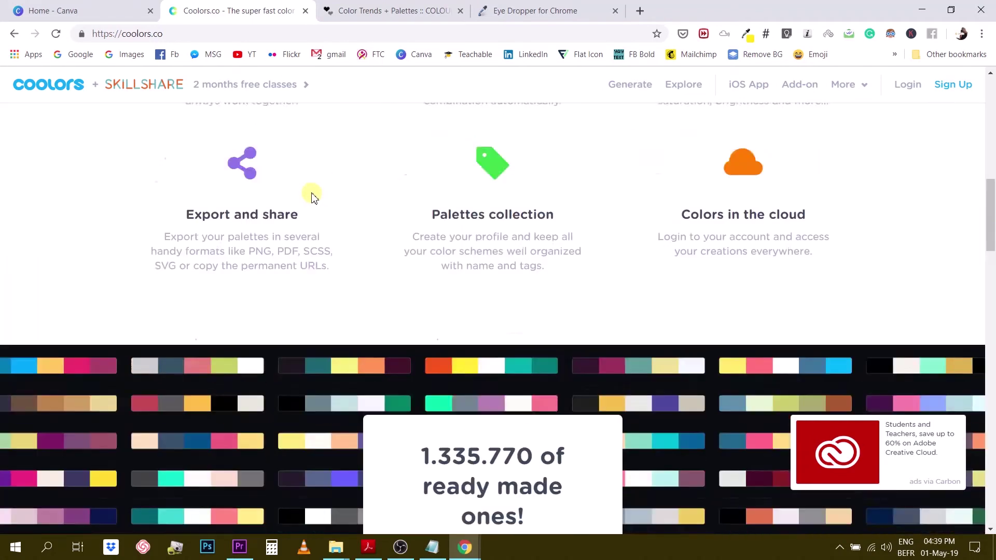
{"action": "scroll", "coordinate": [313, 196], "scroll_direction": "up", "scroll_amount": 3}
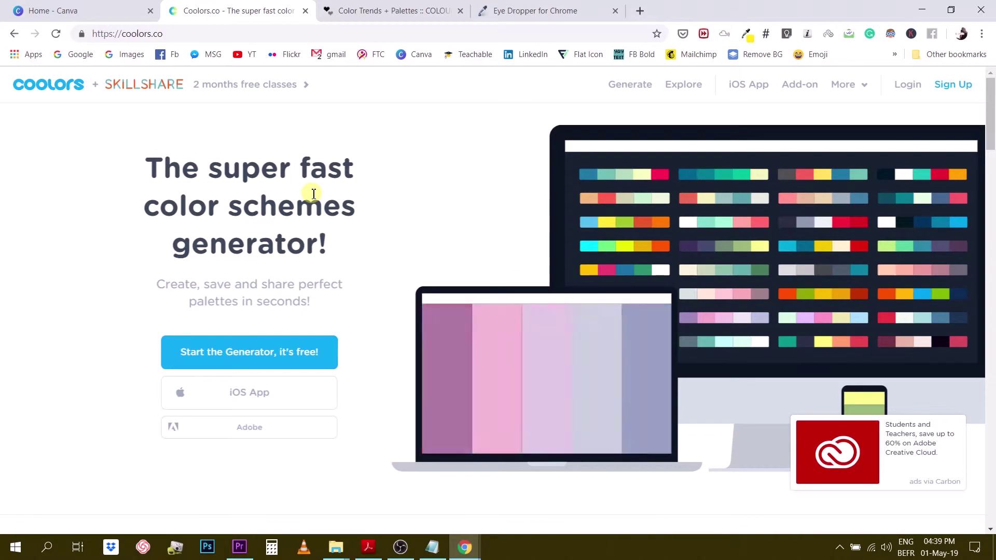
Start the Coolors generator and regenerate until a palette with Deep Saffron #F49D37 appears.
{"action": "left_click", "coordinate": [255, 353]}
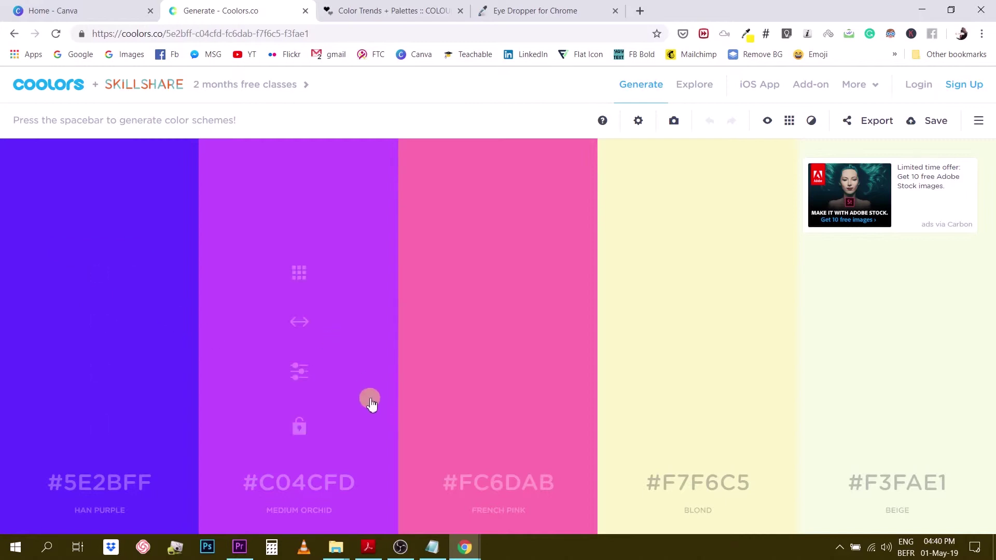
{"action": "key", "text": "space"}
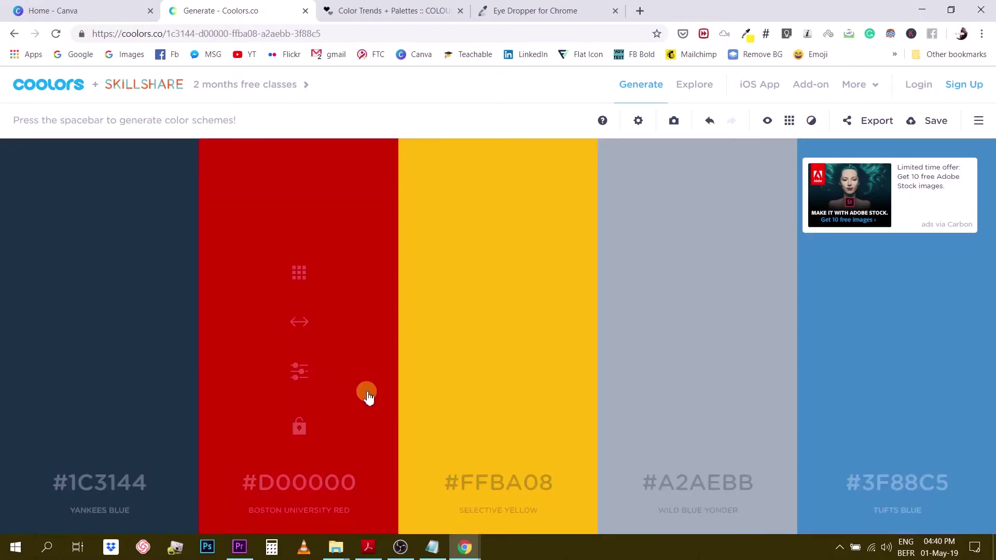
{"action": "key", "text": "space"}
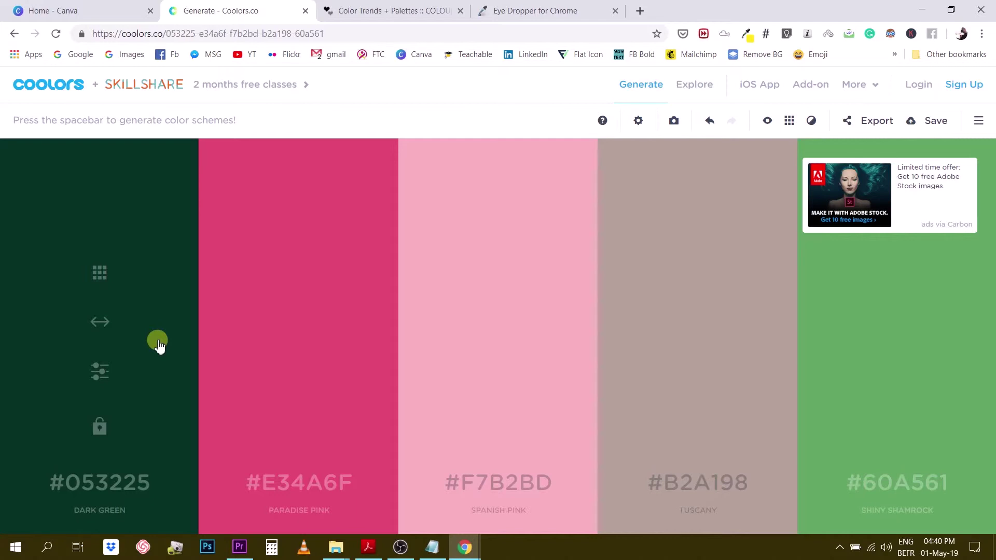
{"action": "key", "text": "space"}
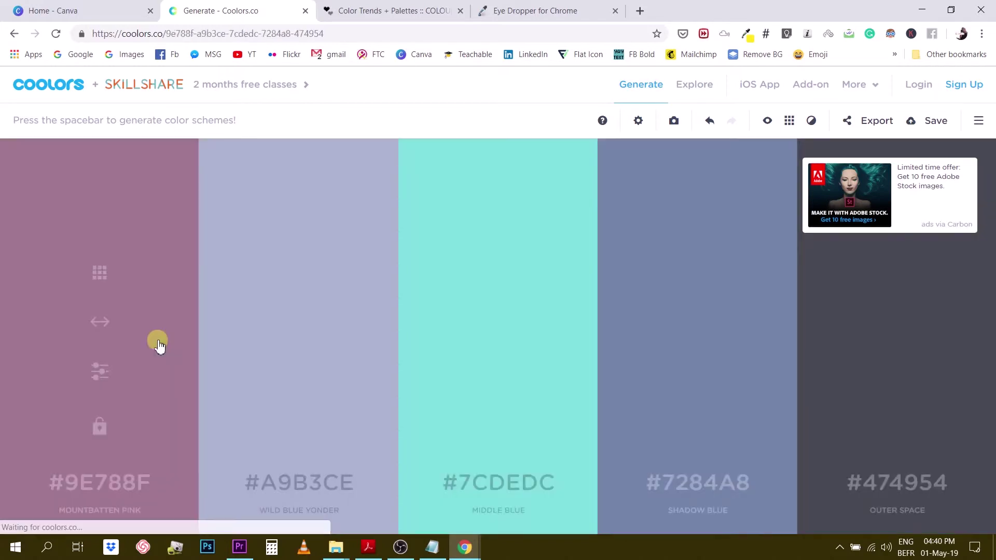
{"action": "key", "text": "space"}
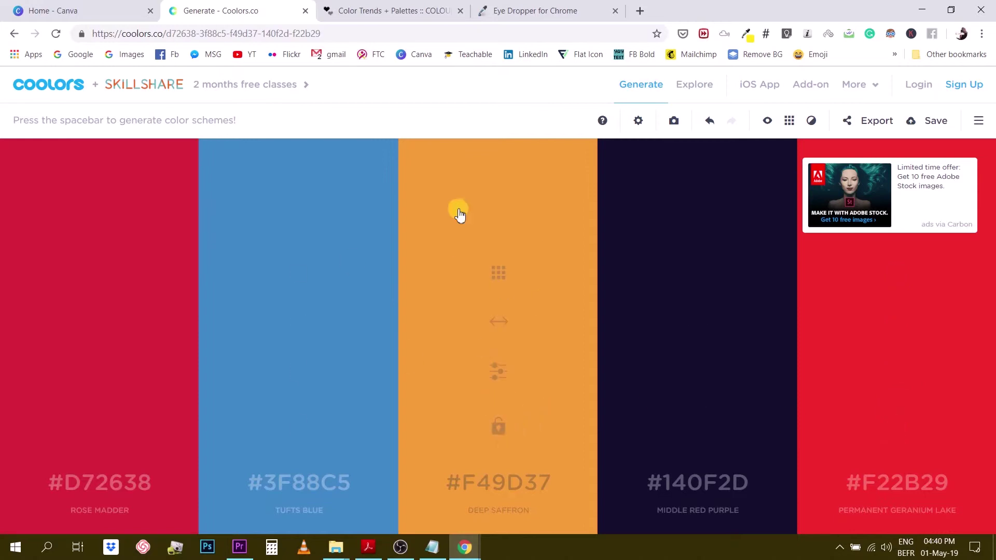
Lock Deep Saffron, then lock Raisin Black and move it into the second column.
{"action": "left_click", "coordinate": [499, 429]}
{"action": "key", "text": "space"}
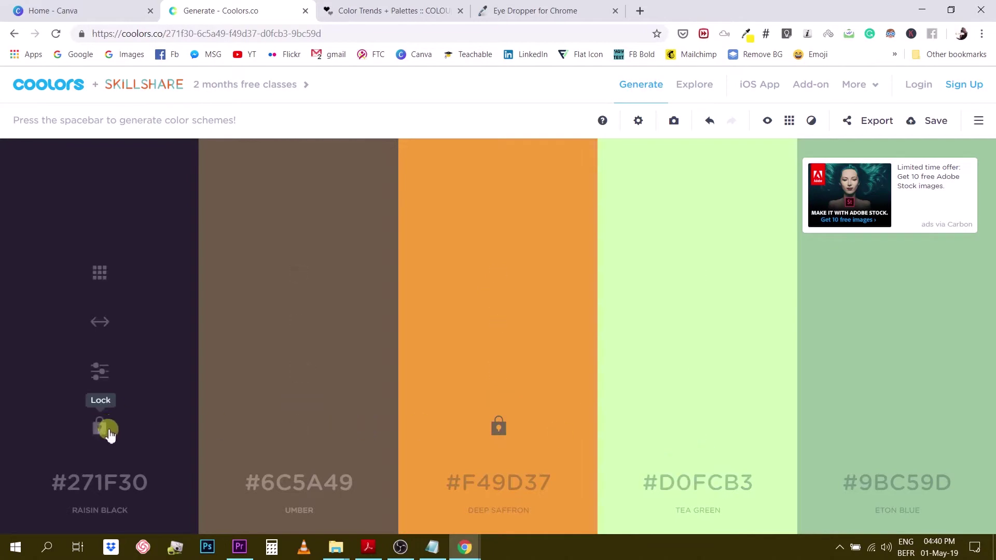
{"action": "left_click", "coordinate": [101, 427]}
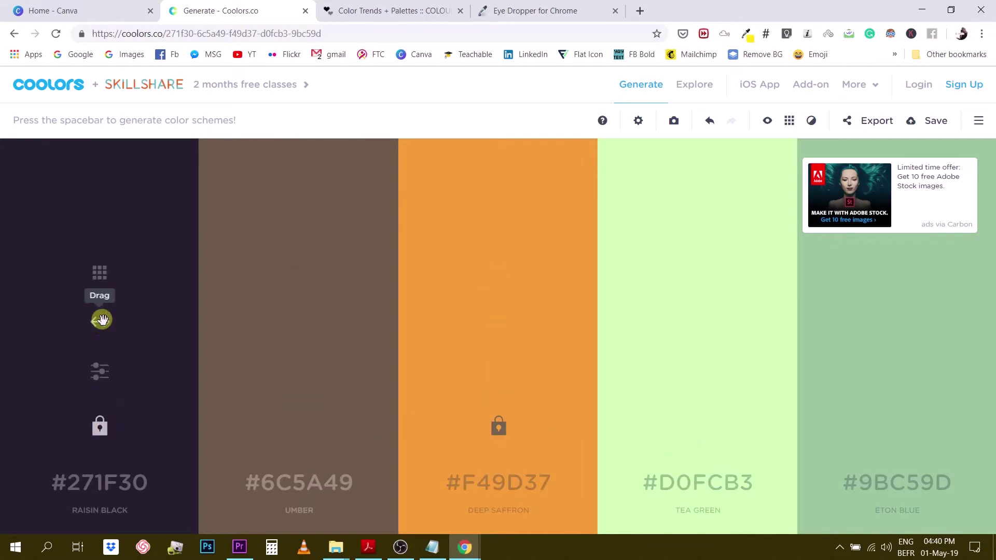
{"action": "left_click_drag", "start_coordinate": [99, 322], "coordinate": [322, 331]}
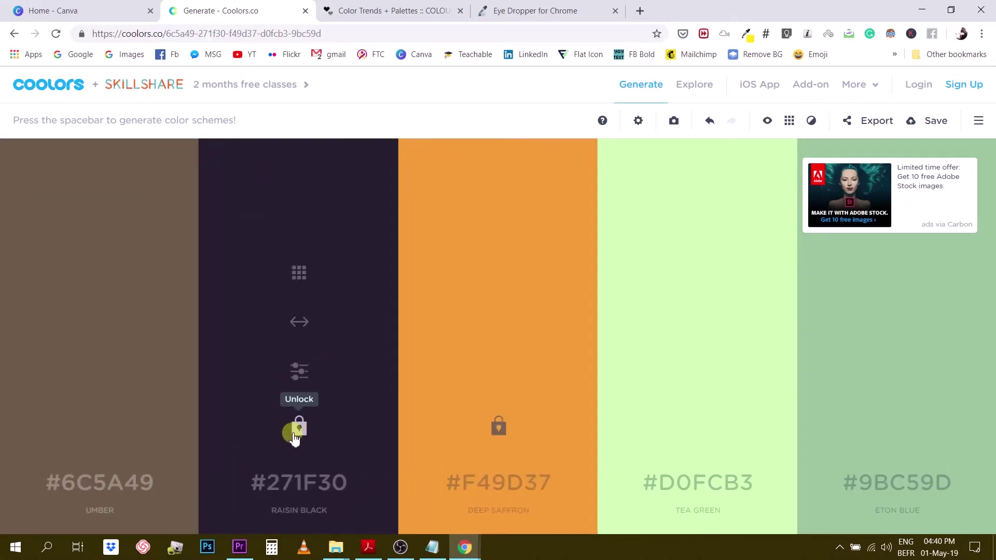
{"action": "key", "text": "space"}
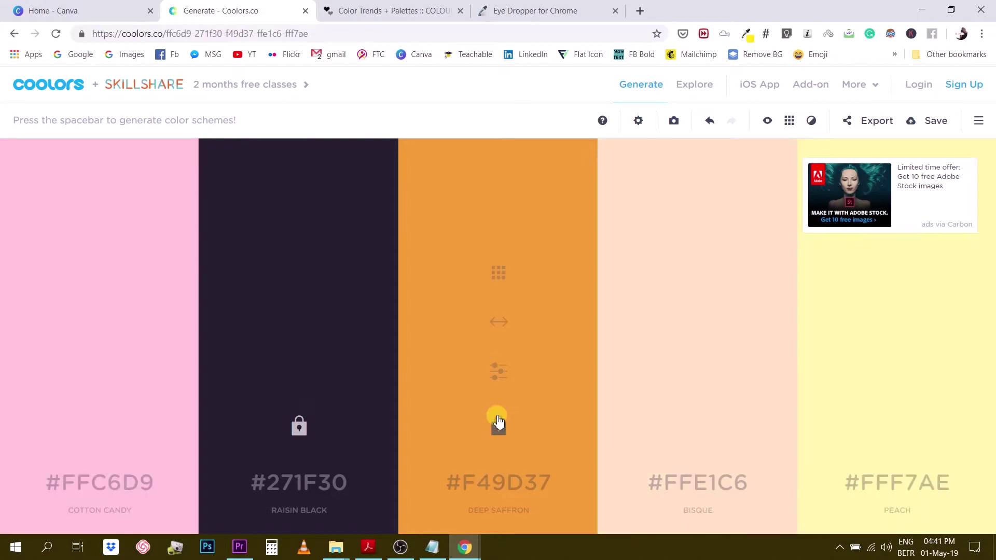
{"action": "key", "text": "space"}
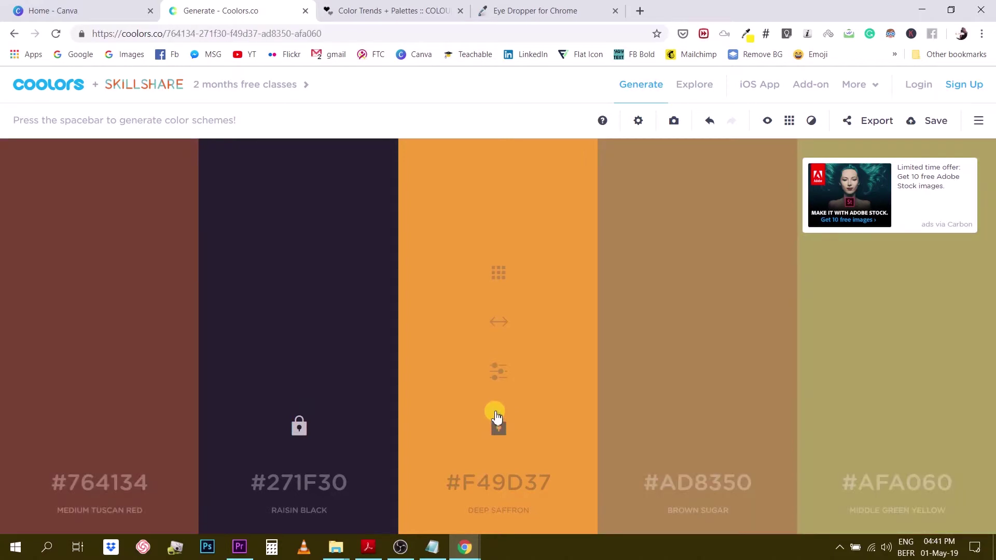
{"action": "key", "text": "space"}
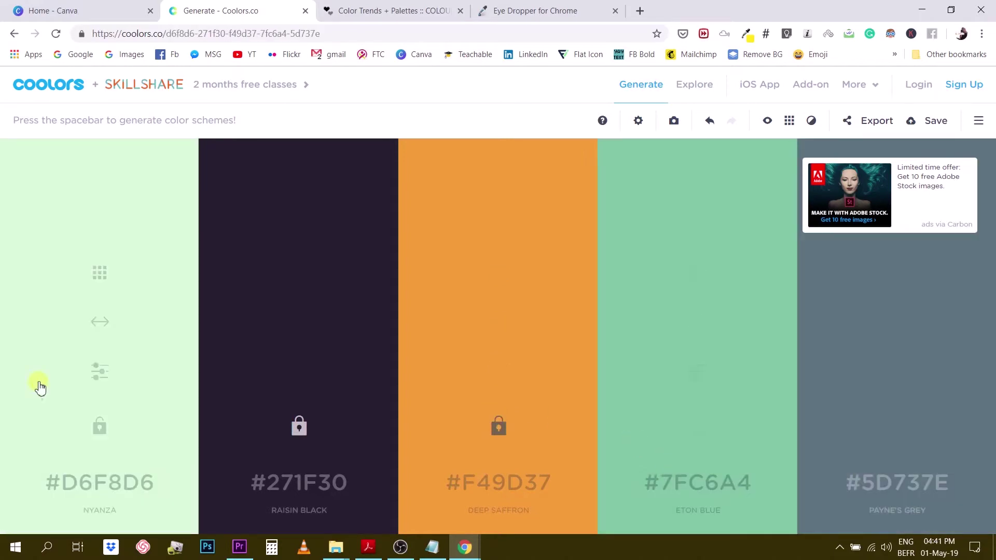
{"action": "key", "text": "space"}
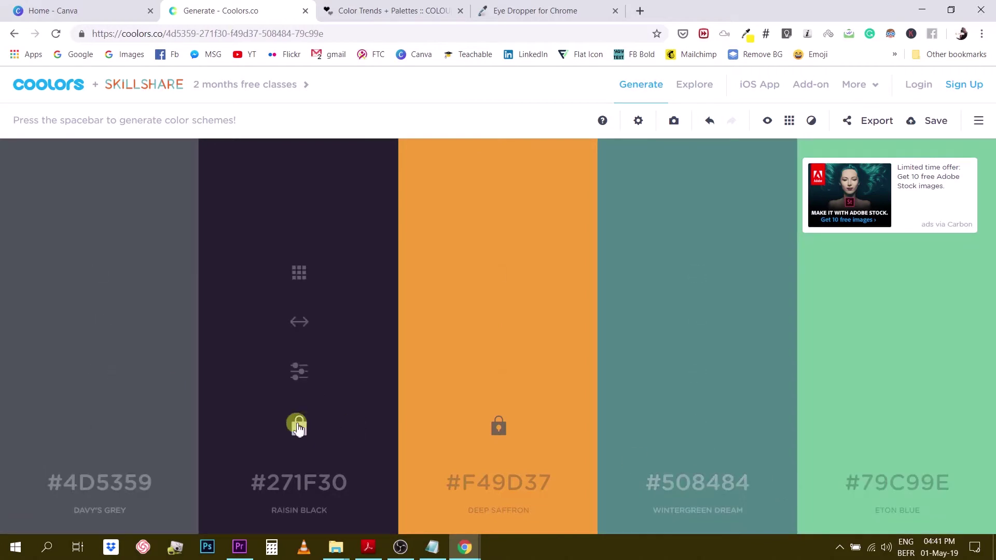
Lock Davy's Grey, Bubbles and Mint Cream, regenerating the remaining colours between locks.
{"action": "left_click", "coordinate": [101, 425]}
{"action": "key", "text": "space"}
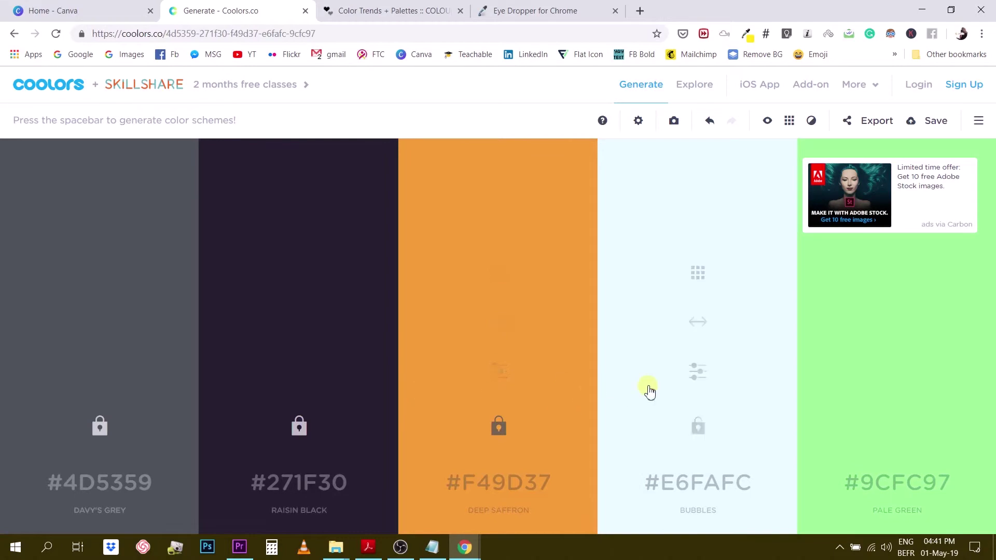
{"action": "left_click", "coordinate": [698, 429]}
{"action": "key", "text": "space"}
{"action": "key", "text": "space"}
{"action": "key", "text": "space"}
{"action": "key", "text": "space"}
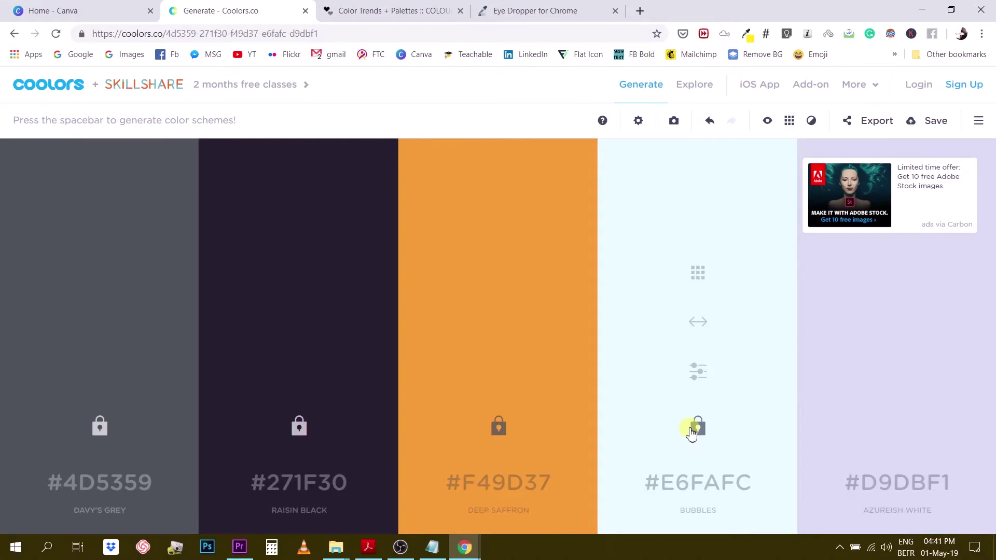
{"action": "key", "text": "space"}
{"action": "key", "text": "space"}
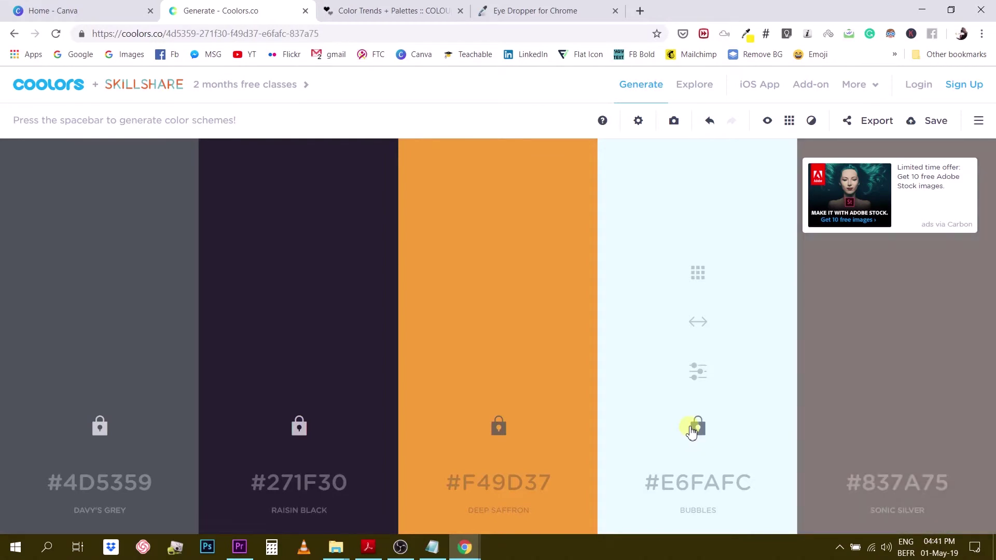
{"action": "key", "text": "ctrl+z"}
{"action": "key", "text": "space"}
{"action": "key", "text": "space"}
{"action": "key", "text": "space"}
{"action": "key", "text": "space"}
{"action": "key", "text": "space"}
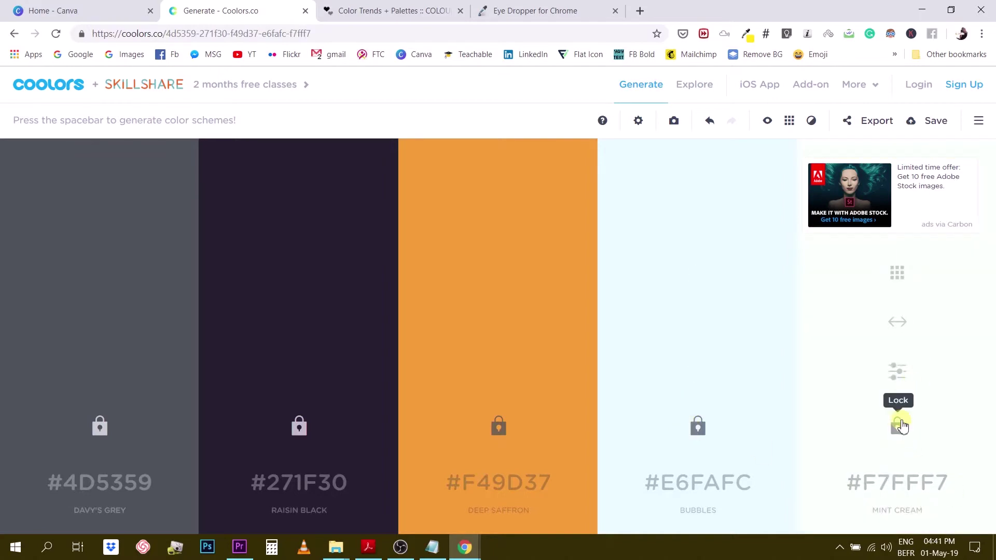
{"action": "left_click", "coordinate": [896, 426]}
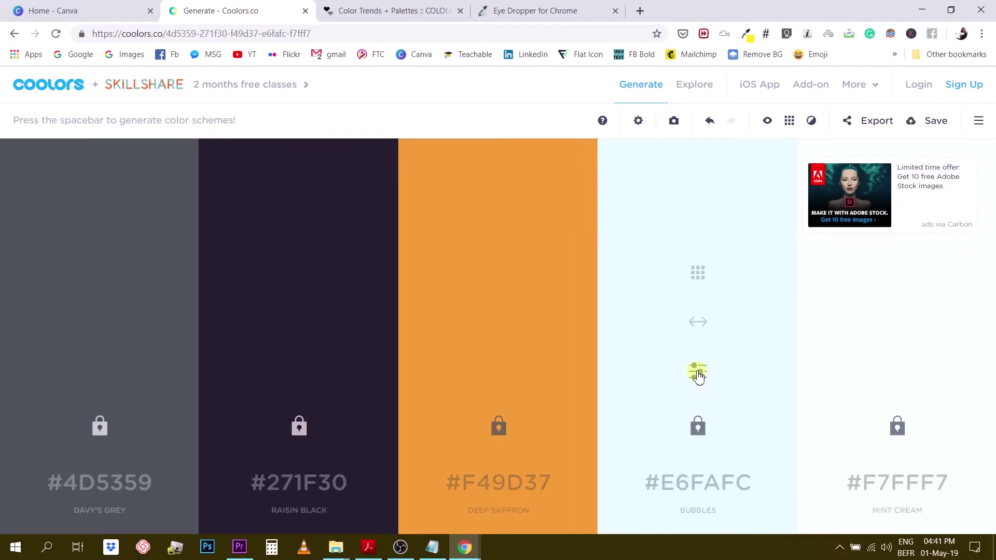
Raise Bubbles' saturation to 20 and view it in RGB, CMYK, Pick and Sets modes.
{"action": "left_click", "coordinate": [698, 372]}
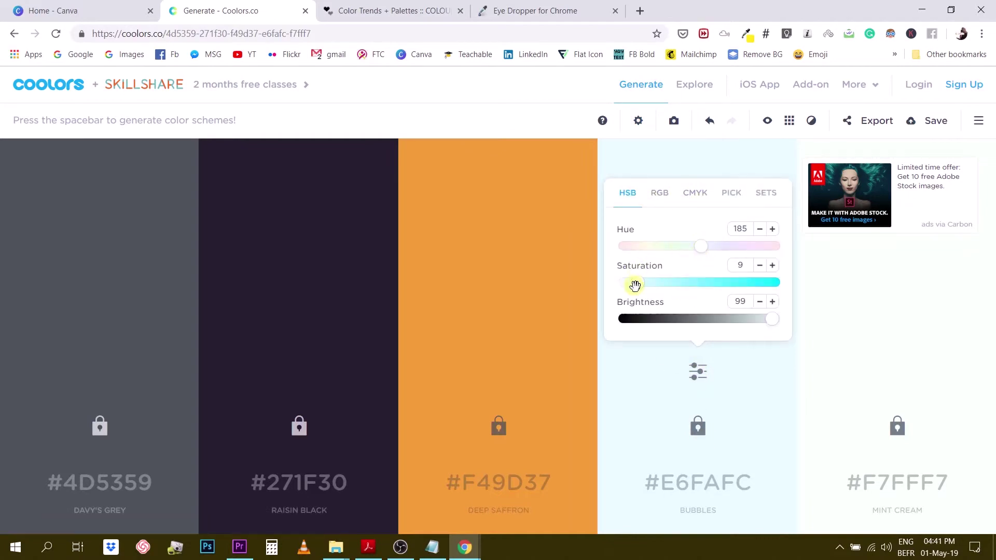
{"action": "left_click_drag", "start_coordinate": [641, 283], "coordinate": [654, 283]}
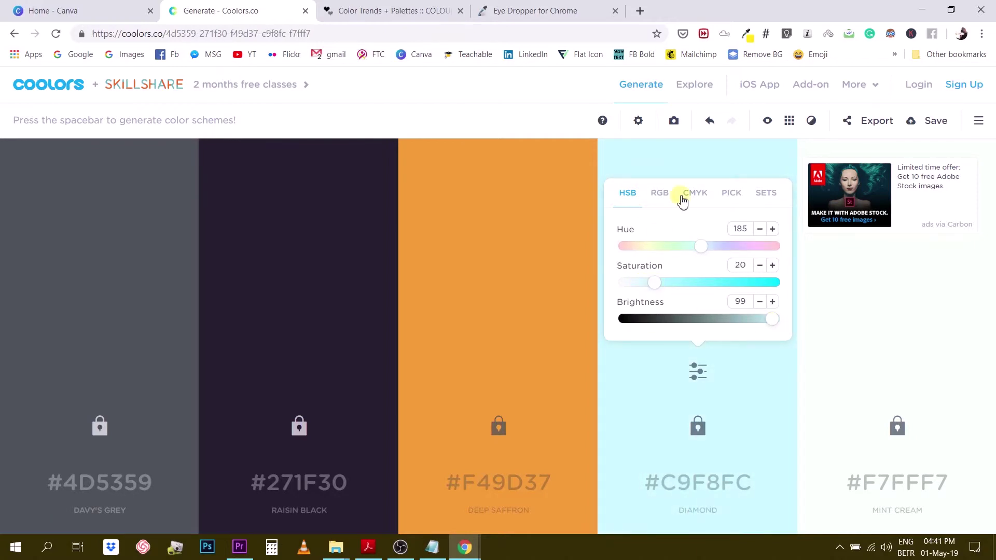
{"action": "left_click", "coordinate": [663, 199]}
{"action": "left_click", "coordinate": [693, 197]}
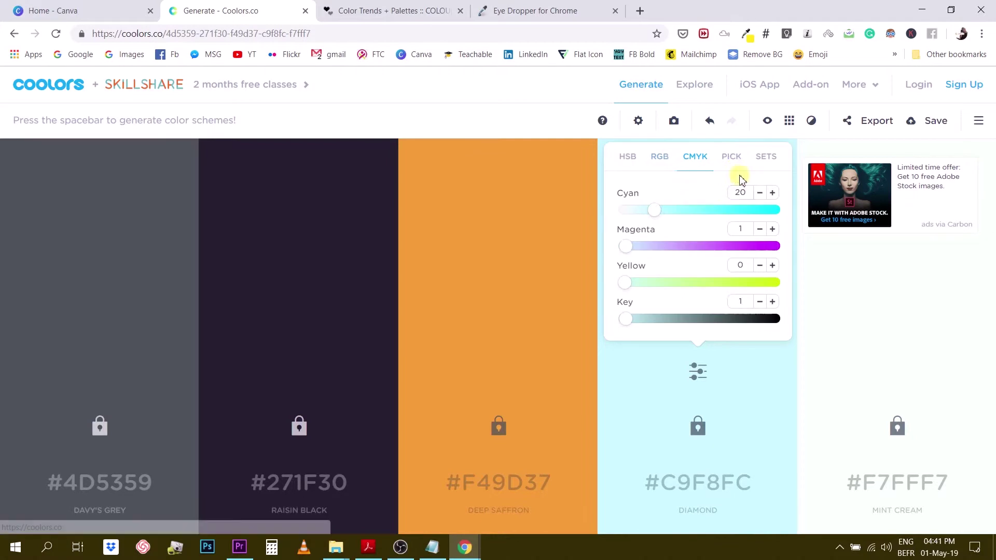
{"action": "left_click", "coordinate": [733, 162]}
{"action": "left_click", "coordinate": [759, 181]}
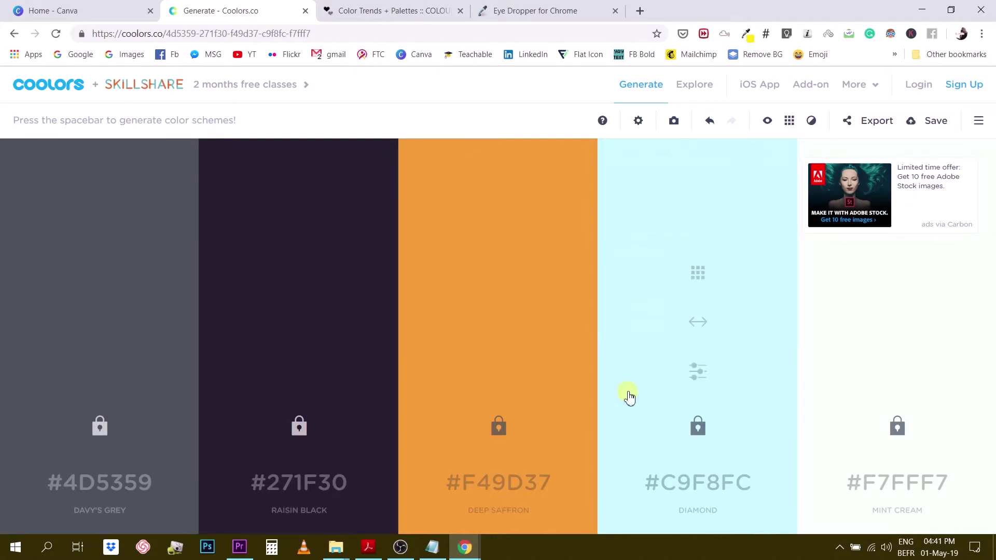
Choose the #C9F8FC Diamond shade from the fourth colour's alternative shades.
{"action": "mouse_move", "coordinate": [694, 318]}
{"action": "left_mouse_down"}
{"action": "mouse_move", "coordinate": [489, 312]}
{"action": "mouse_move", "coordinate": [695, 306]}
{"action": "left_mouse_up"}
{"action": "left_click", "coordinate": [698, 270]}
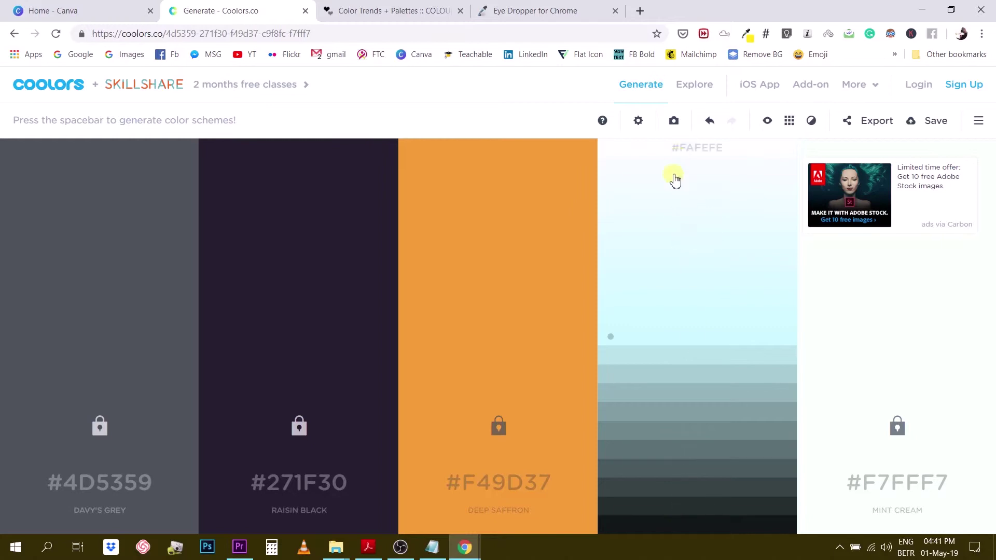
{"action": "left_click", "coordinate": [612, 344]}
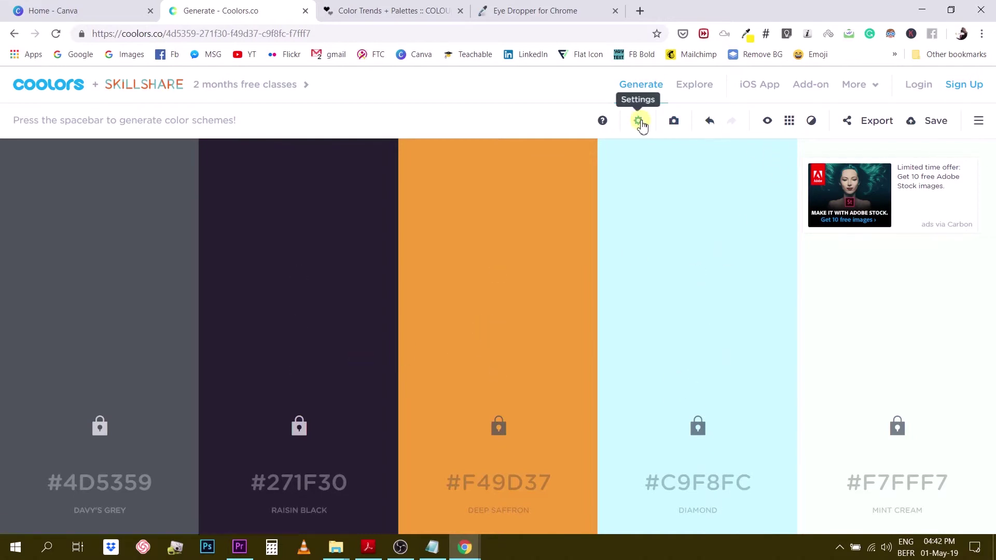
{"action": "left_click", "coordinate": [875, 126]}
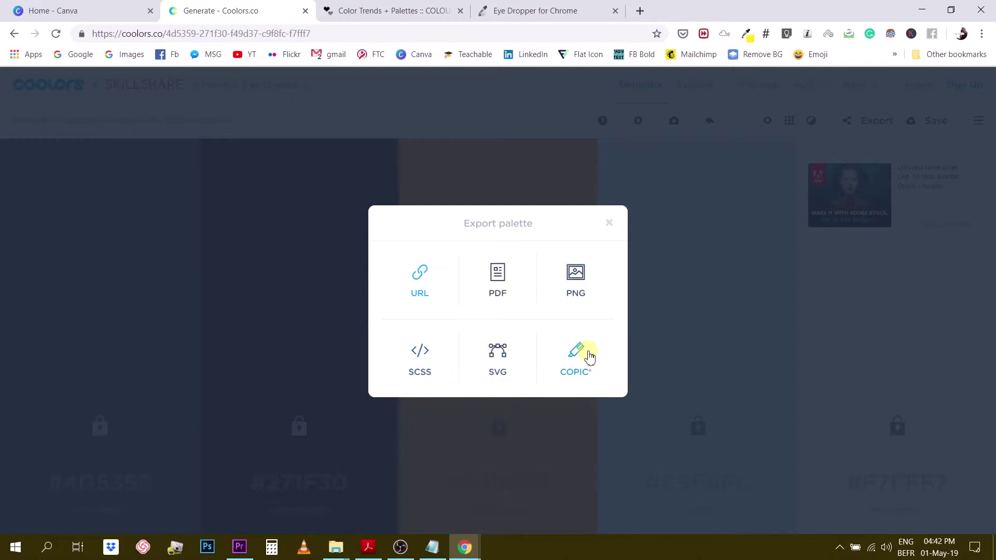
{"action": "left_click", "coordinate": [611, 223]}
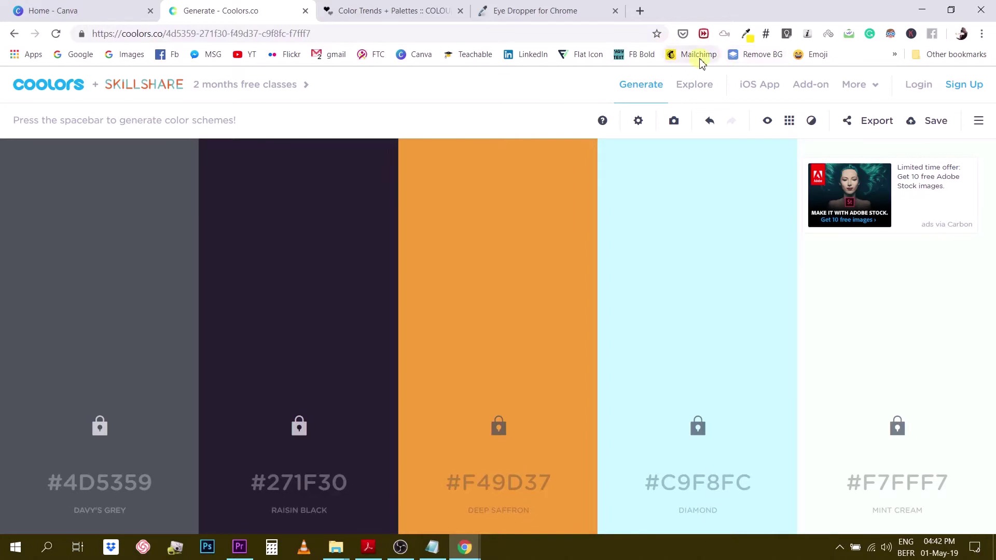
Search Google Images for 'logo beer' and preview the first BrandCrowd beer mug logo.
{"action": "left_click", "coordinate": [638, 11]}
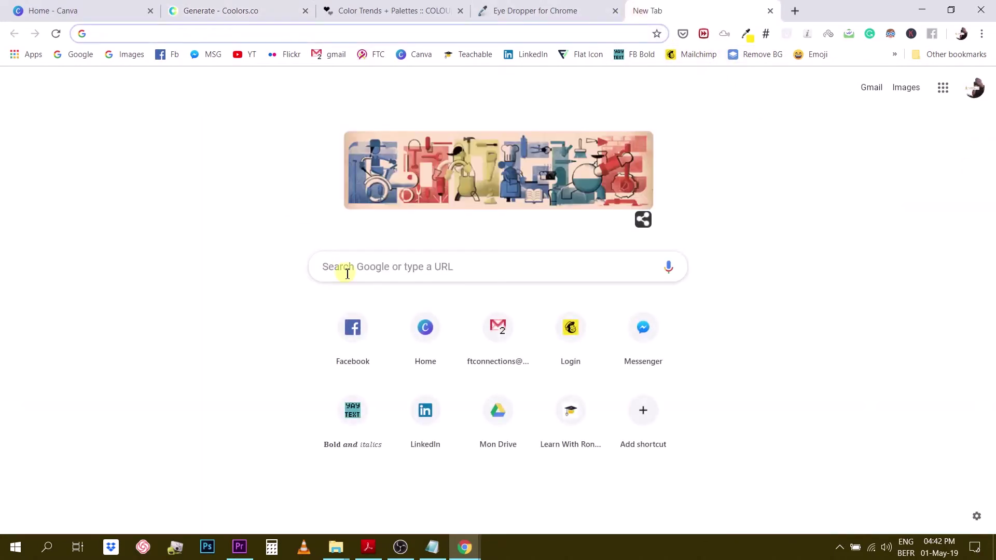
{"action": "type", "text": "logo"}
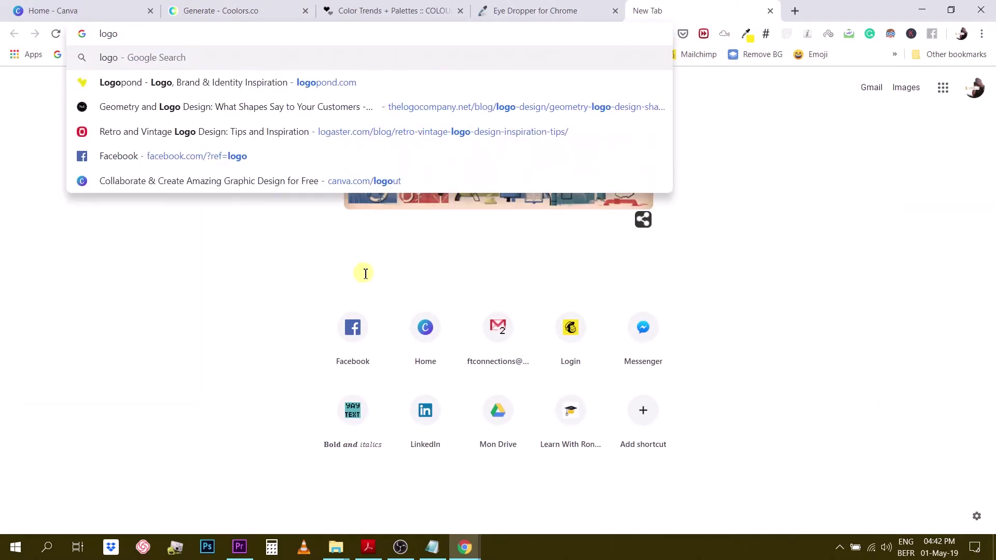
{"action": "type", "text": " beer"}
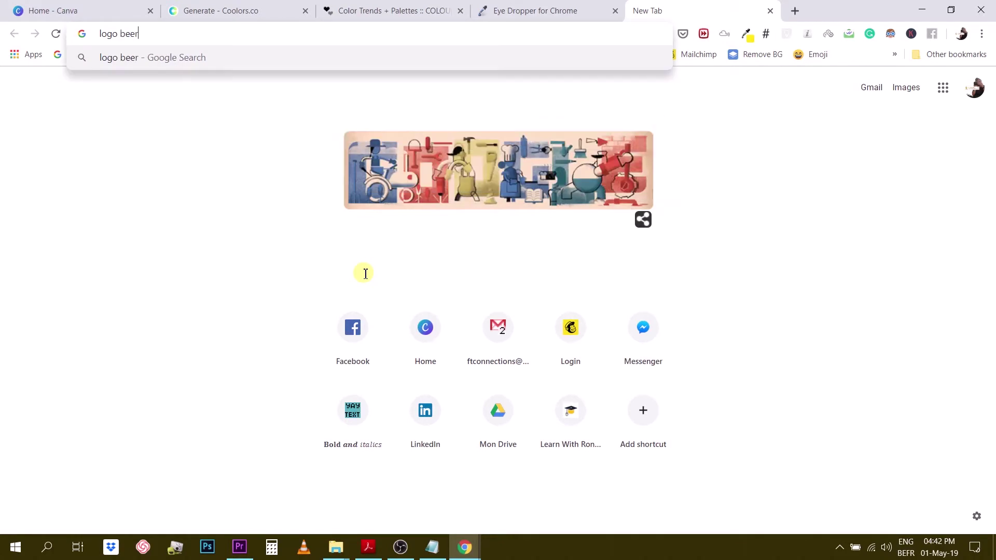
{"action": "key", "text": "Return"}
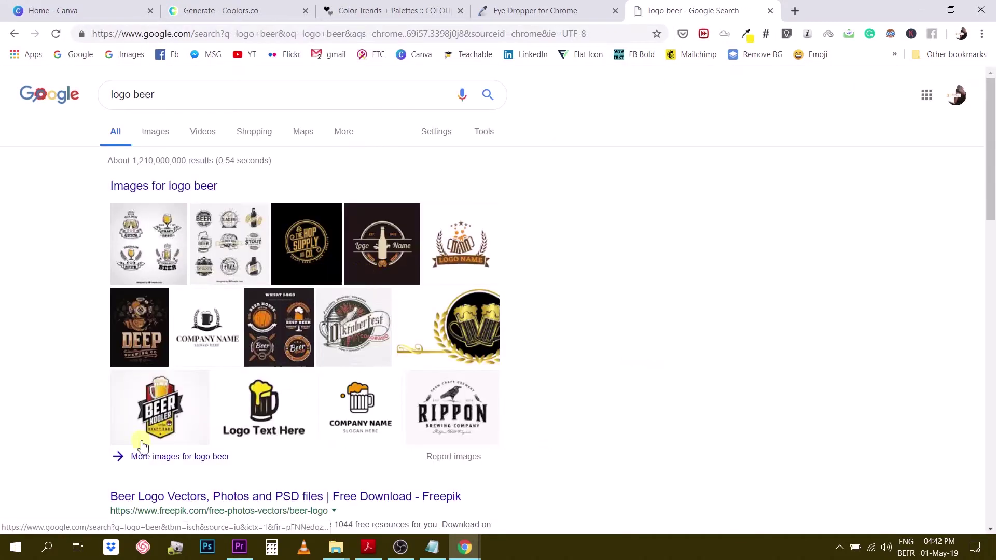
{"action": "left_click", "coordinate": [102, 457]}
{"action": "mouse_move", "coordinate": [248, 552]}
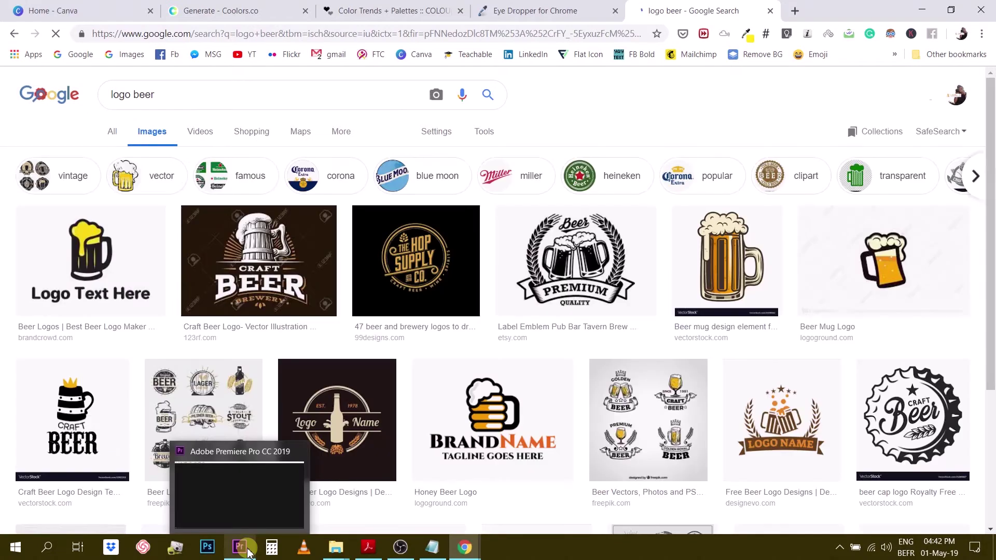
{"action": "left_click", "coordinate": [102, 324]}
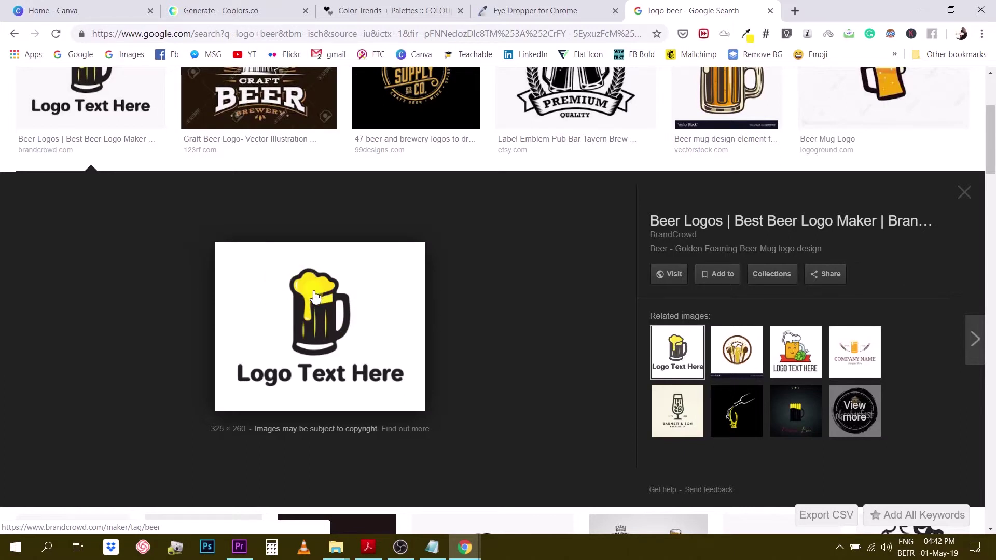
Sample a colour from the beer logo with Eye Dropper and open the image's context menus.
{"action": "left_click", "coordinate": [746, 34]}
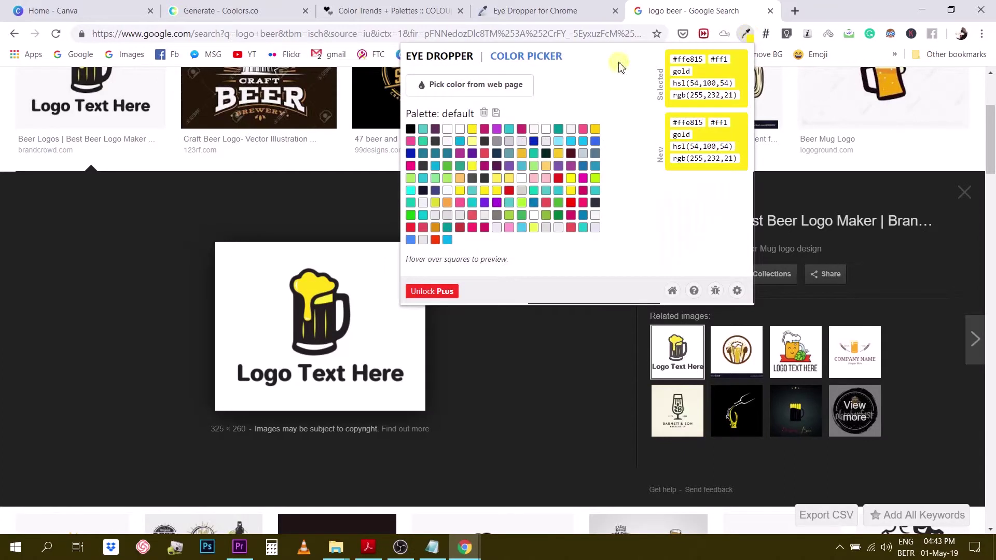
{"action": "left_click", "coordinate": [497, 87]}
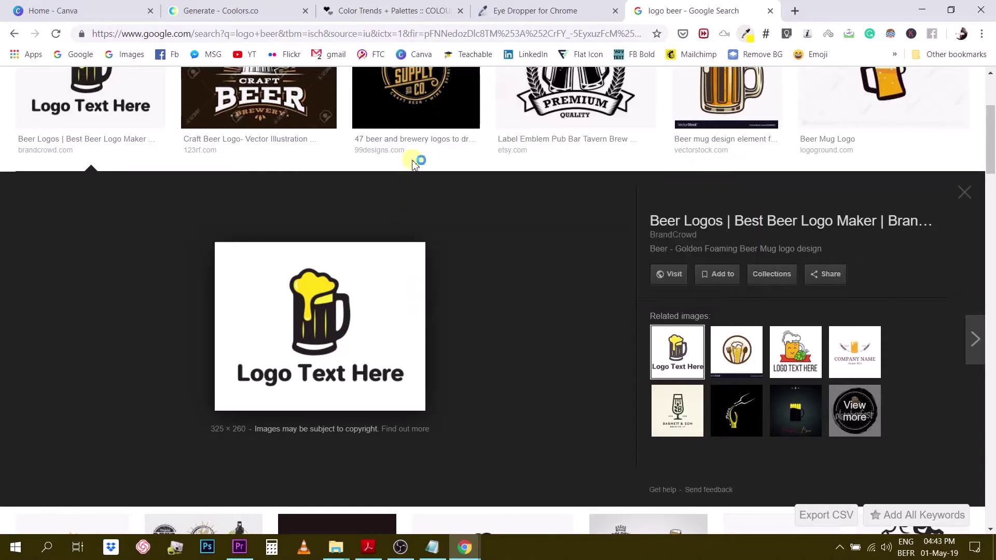
{"action": "left_click", "coordinate": [326, 285]}
{"action": "right_click", "coordinate": [479, 261]}
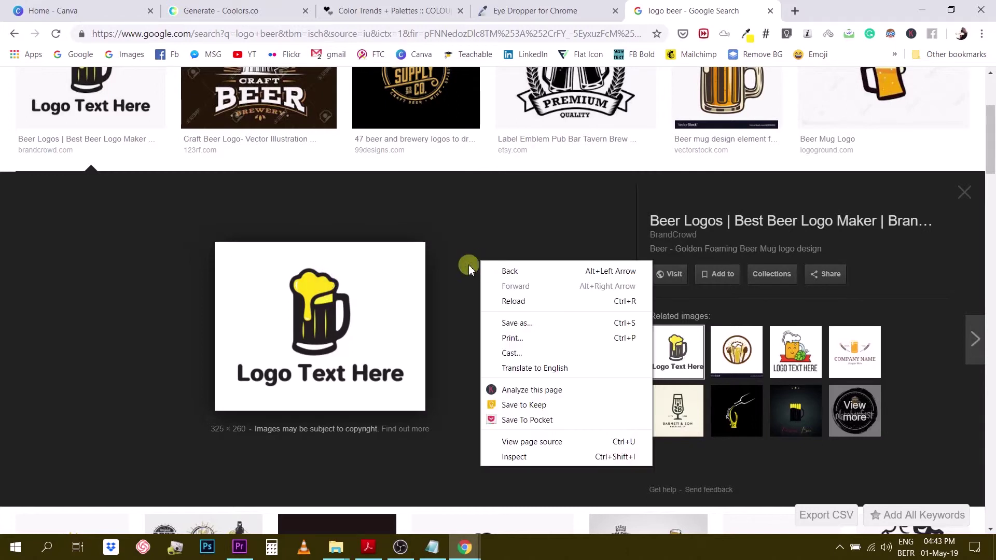
{"action": "right_click", "coordinate": [278, 340]}
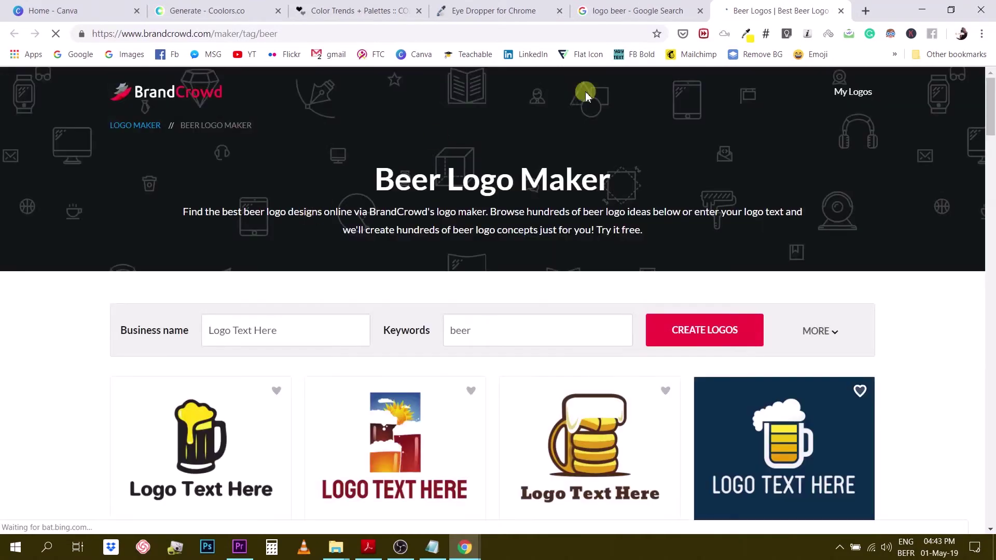
Sample the beer foam's yellow #ffdf12 with Eye Dropper and select its hex code.
{"action": "left_click", "coordinate": [748, 39]}
{"action": "left_click", "coordinate": [480, 85]}
{"action": "left_click", "coordinate": [192, 419]}
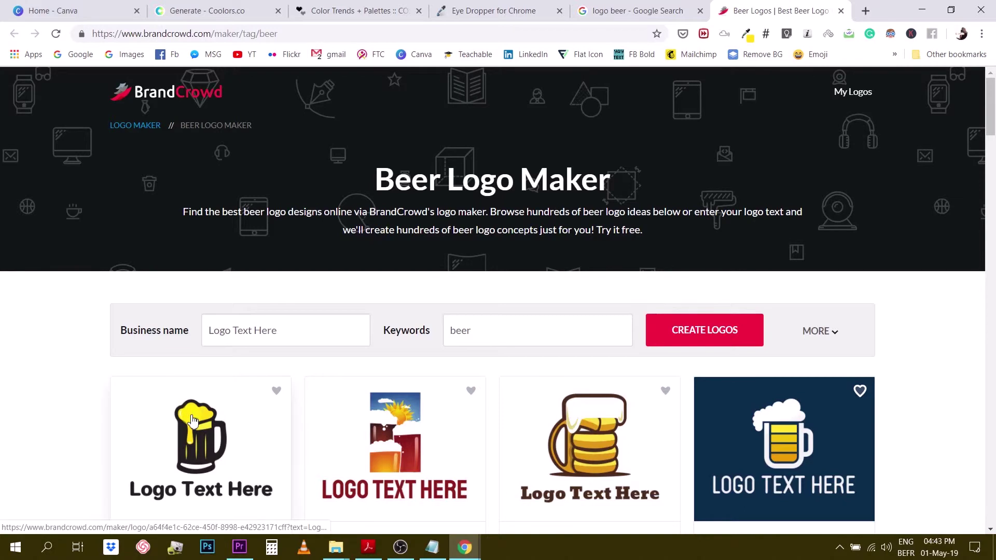
{"action": "left_click", "coordinate": [745, 37]}
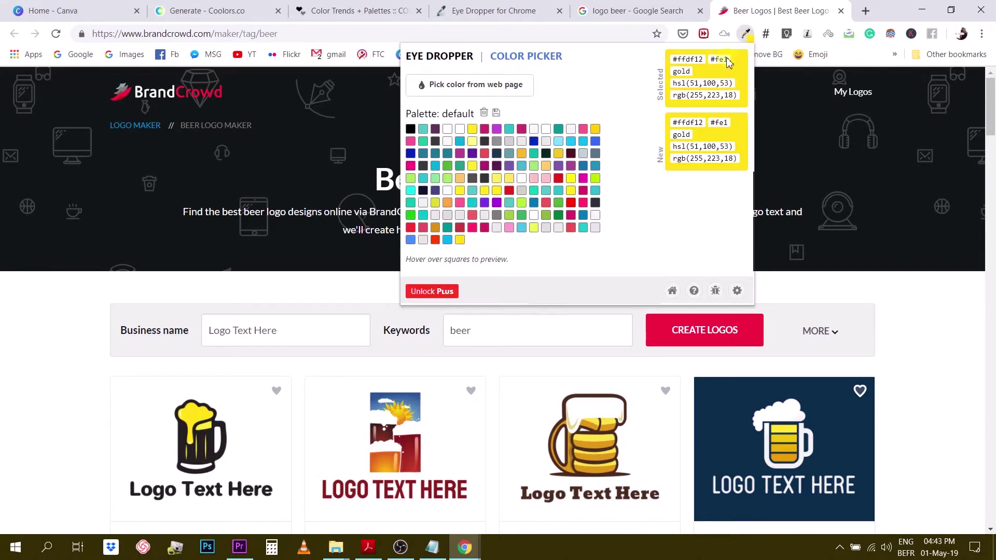
{"action": "double_click", "coordinate": [687, 62]}
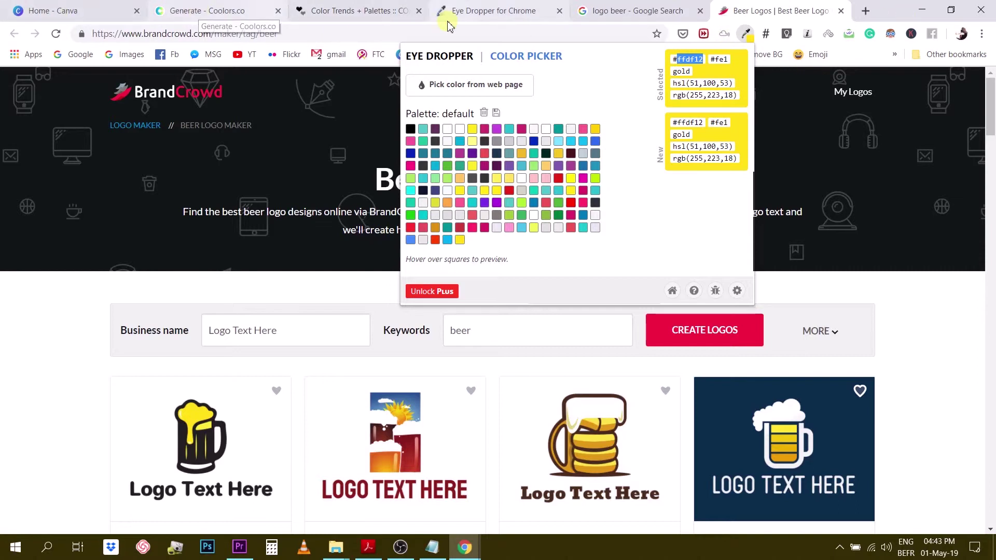
Replace the third Coolors colour F49D37 with the pasted Golden Yellow FFDF12.
{"action": "left_click", "coordinate": [208, 12]}
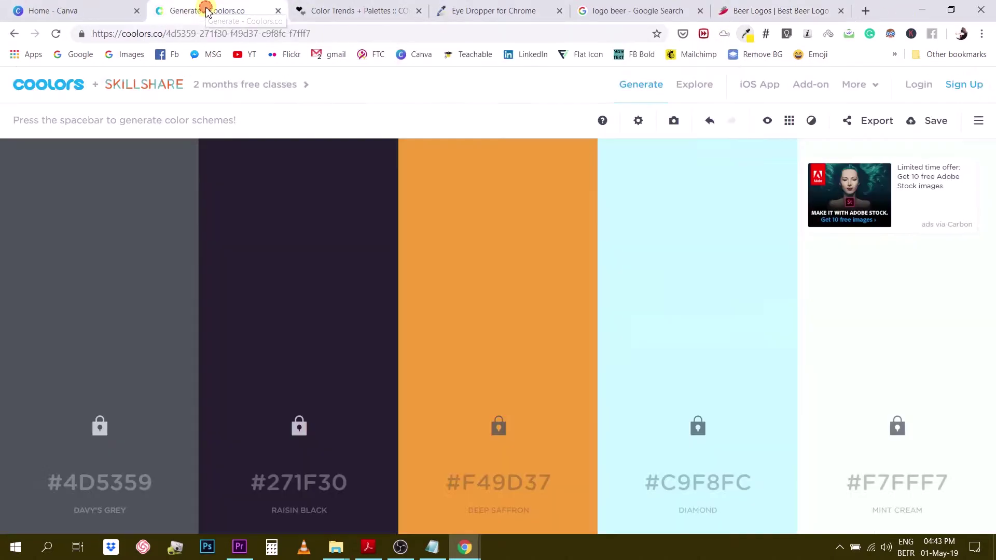
{"action": "left_click", "coordinate": [493, 486]}
{"action": "type", "text": "FFDF12"}
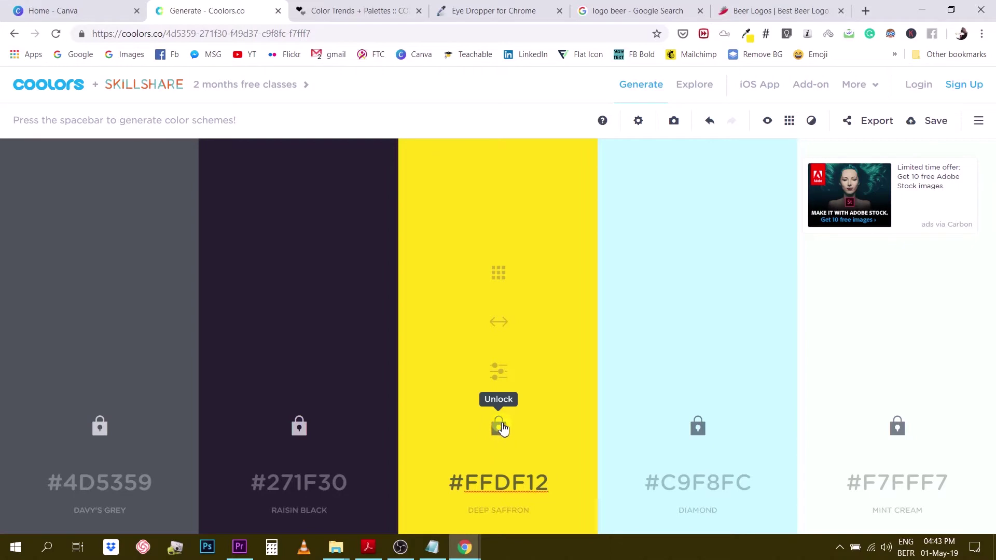
Sample the beer mug's dark outline #221e1f with Eye Dropper.
{"action": "left_click", "coordinate": [621, 15]}
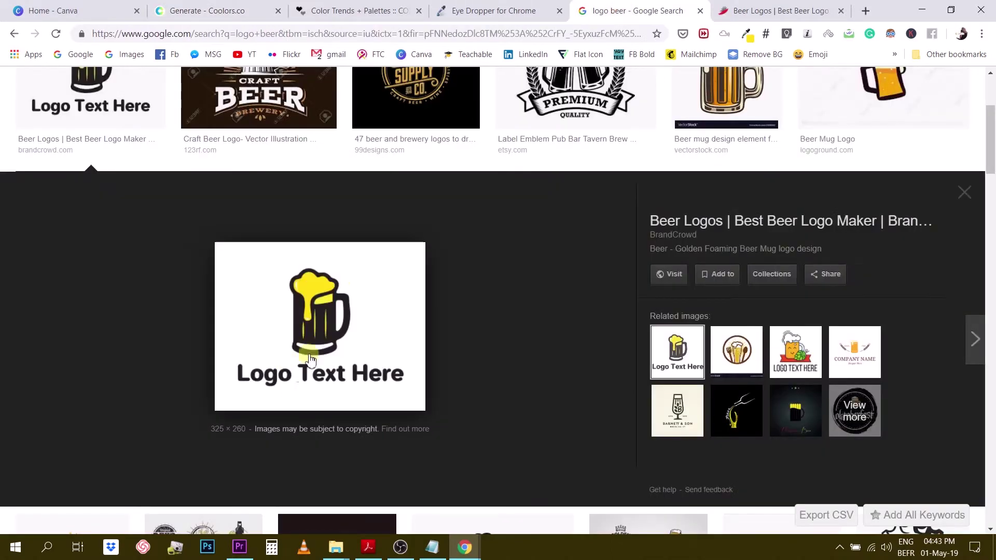
{"action": "left_click", "coordinate": [745, 34]}
{"action": "left_click", "coordinate": [521, 89]}
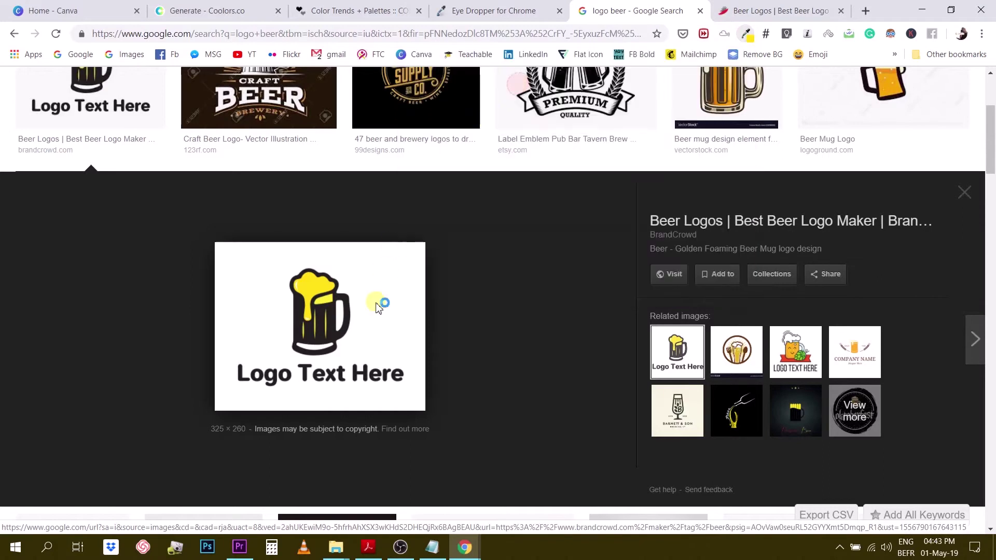
{"action": "left_click", "coordinate": [343, 339]}
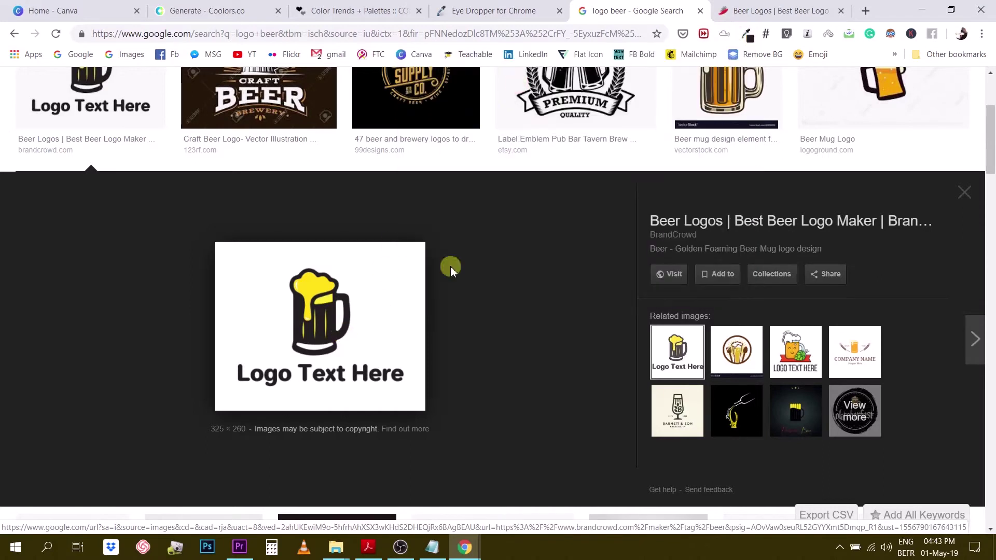
{"action": "left_click", "coordinate": [747, 34]}
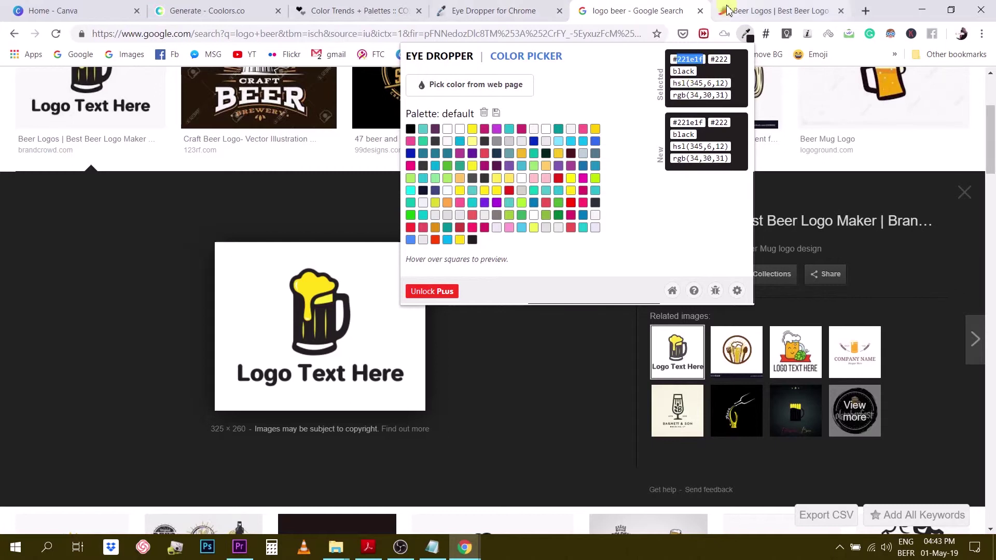
Paste the dark code 221E1F into the second Coolors colour.
{"action": "left_click", "coordinate": [240, 15]}
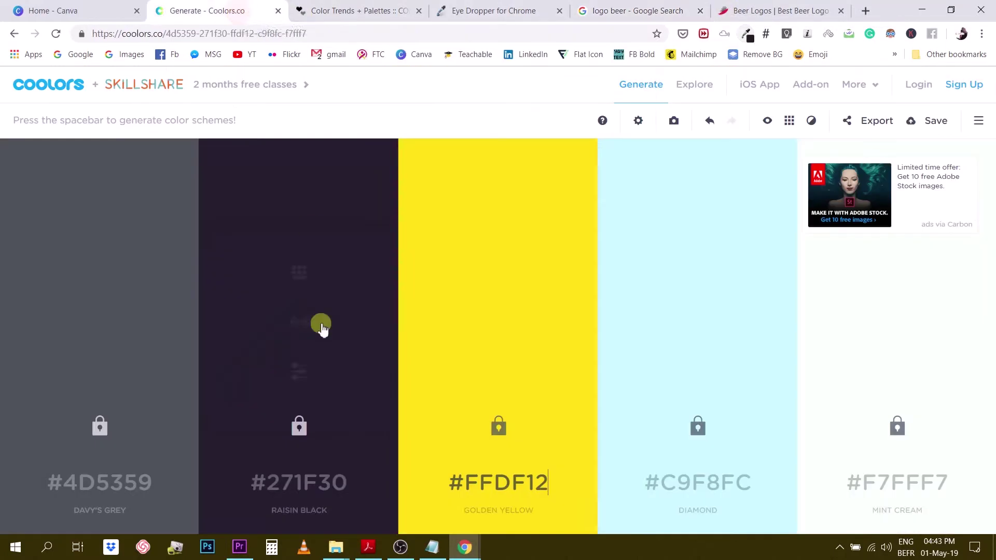
{"action": "left_click", "coordinate": [300, 481]}
{"action": "type", "text": "221e1f"}
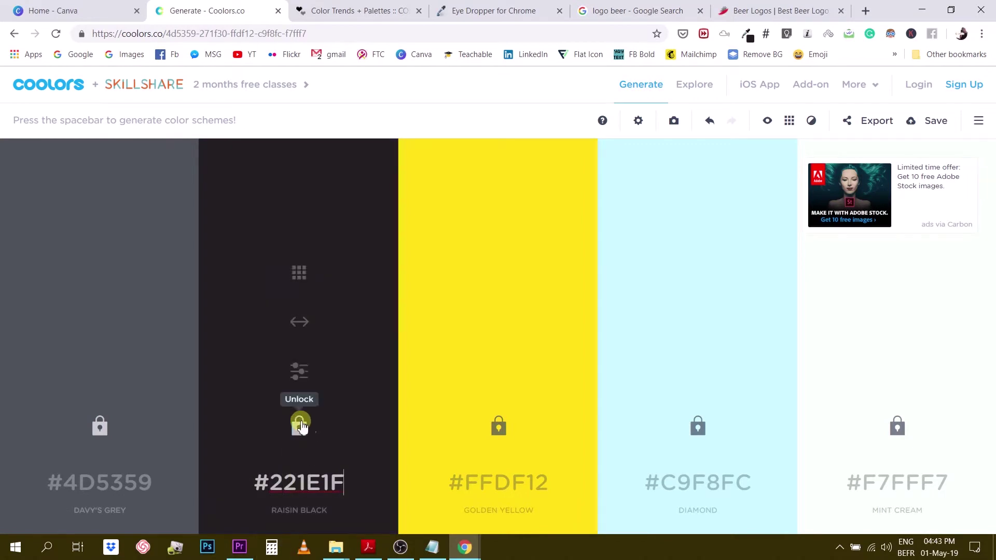
Unlock Davy's Grey, Diamond and Mint Cream, move Davy's Grey third, and regenerate.
{"action": "left_click", "coordinate": [99, 427]}
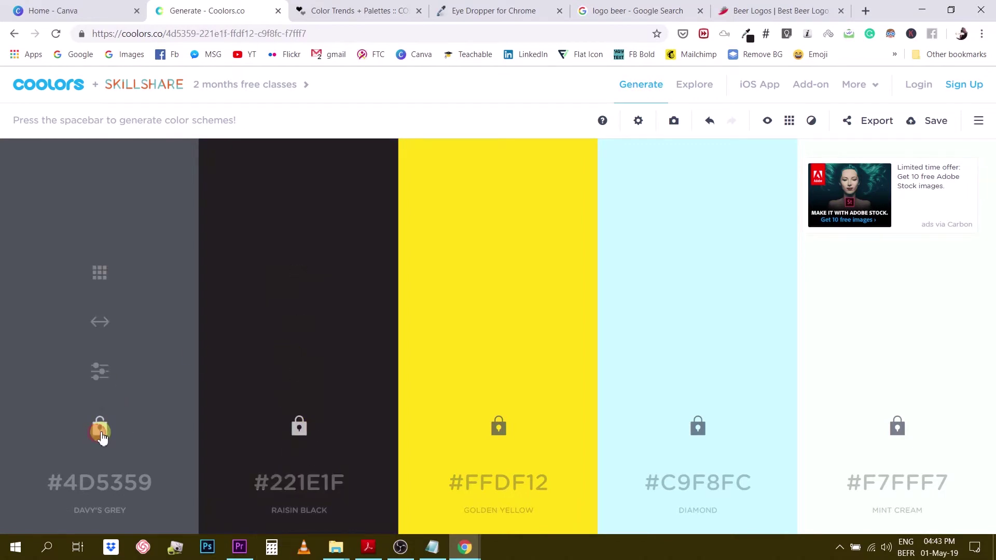
{"action": "left_click", "coordinate": [703, 437]}
{"action": "left_click", "coordinate": [901, 428]}
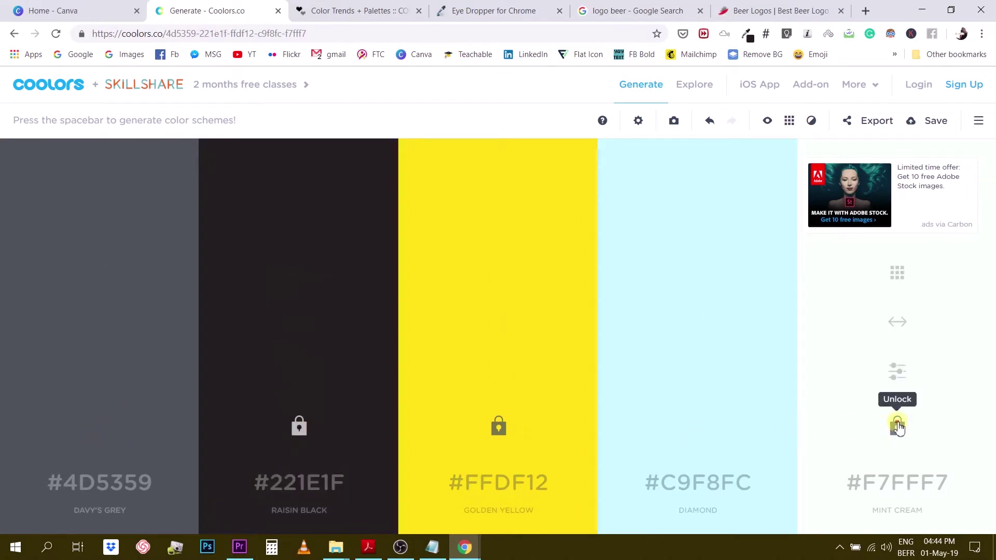
{"action": "left_click_drag", "start_coordinate": [98, 323], "coordinate": [498, 379]}
{"action": "key", "text": "space"}
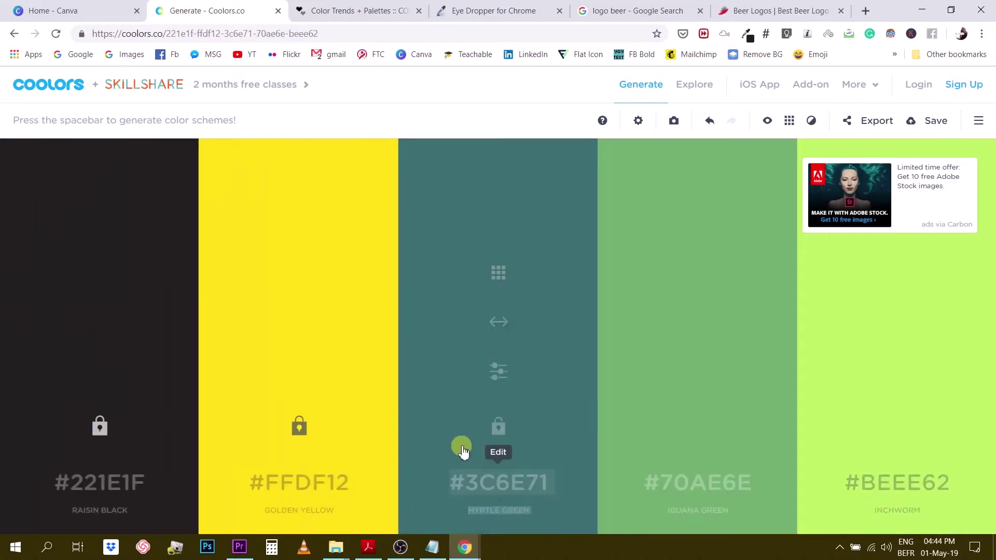
{"action": "key", "text": "space"}
{"action": "key", "text": "space"}
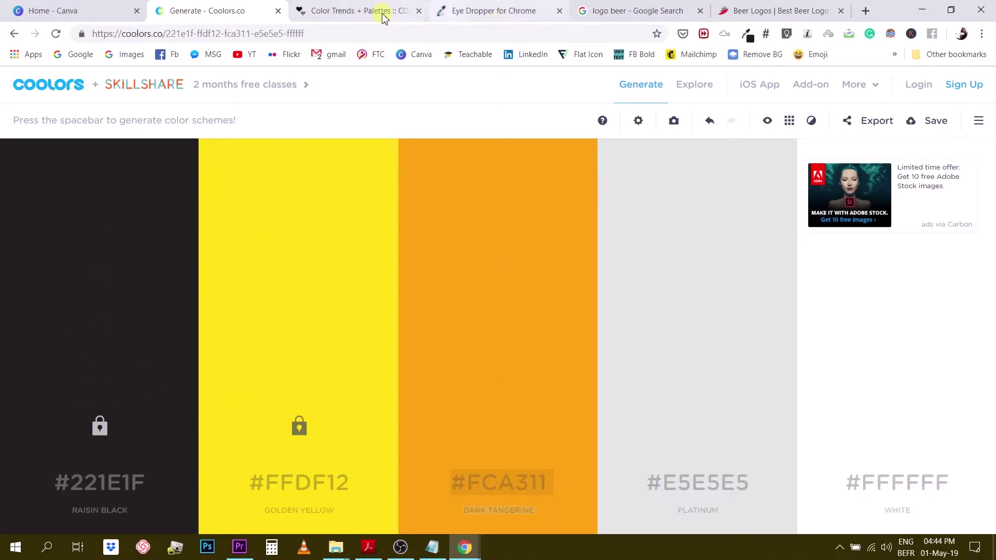
Check the beer logo tab, then return to the generated Coolors palette.
{"action": "left_click", "coordinate": [461, 16]}
{"action": "left_click", "coordinate": [583, 13]}
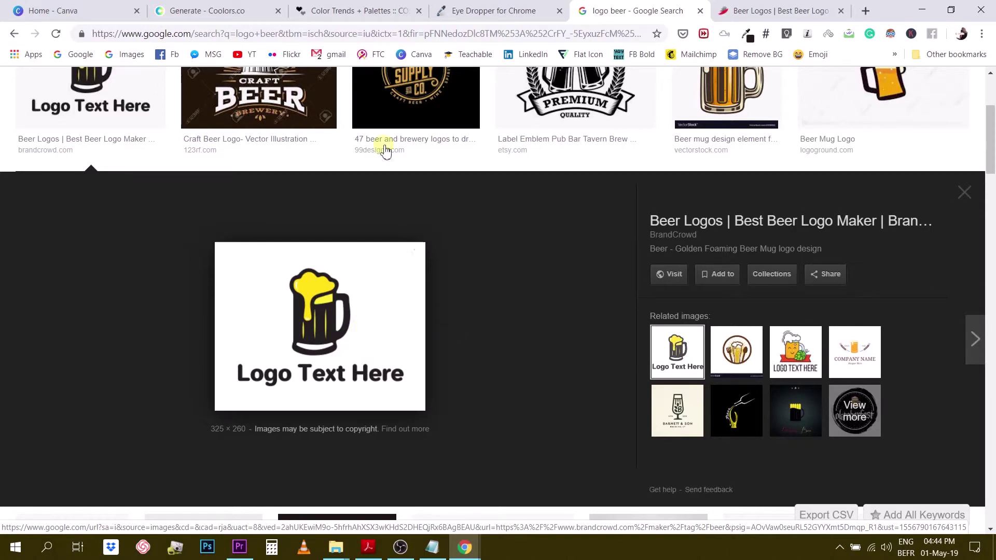
{"action": "left_click", "coordinate": [185, 11]}
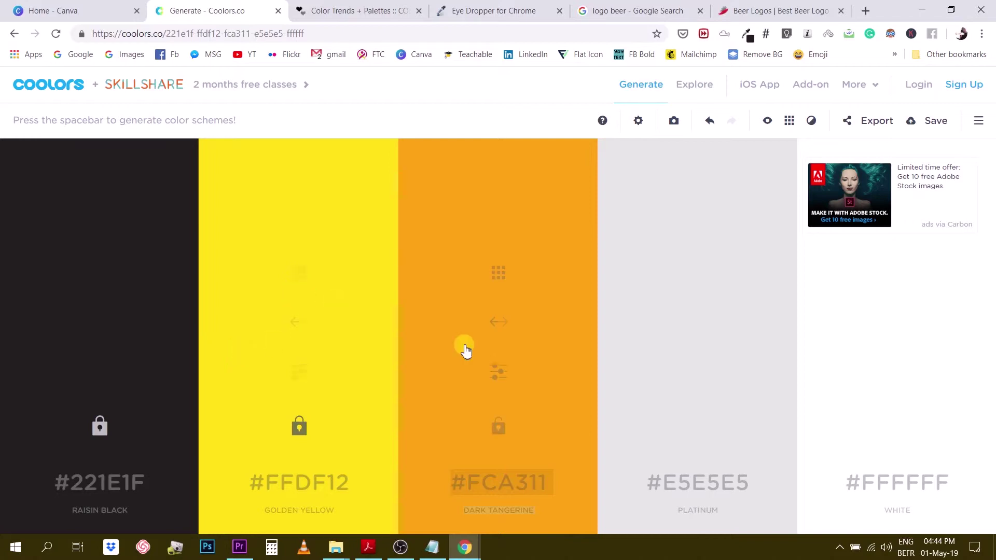
Go from the Coolors home page to page 2 of all latest community palettes.
{"action": "left_click", "coordinate": [62, 86]}
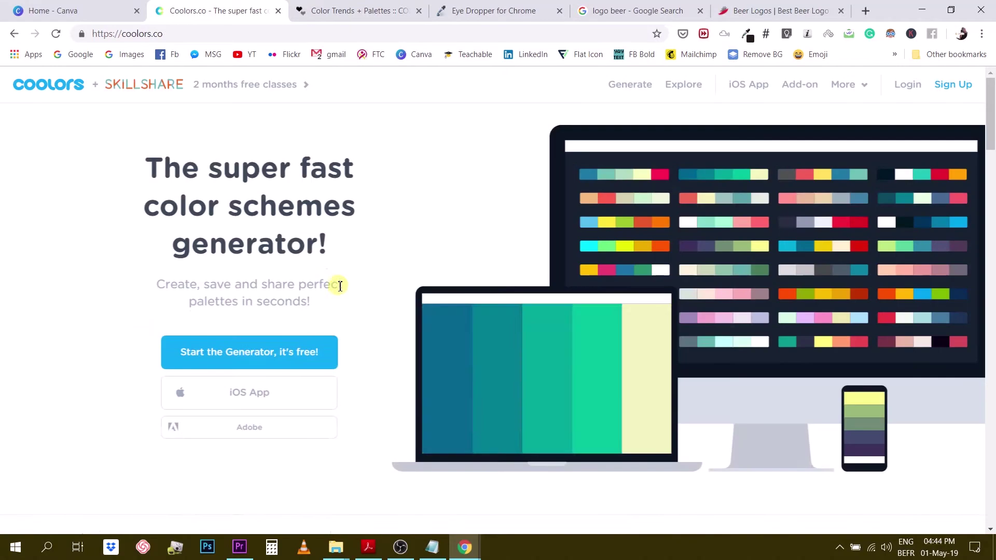
{"action": "scroll", "coordinate": [335, 287], "scroll_direction": "down", "scroll_amount": 7}
{"action": "scroll", "coordinate": [329, 296], "scroll_direction": "down", "scroll_amount": 10}
{"action": "left_click", "coordinate": [485, 184]}
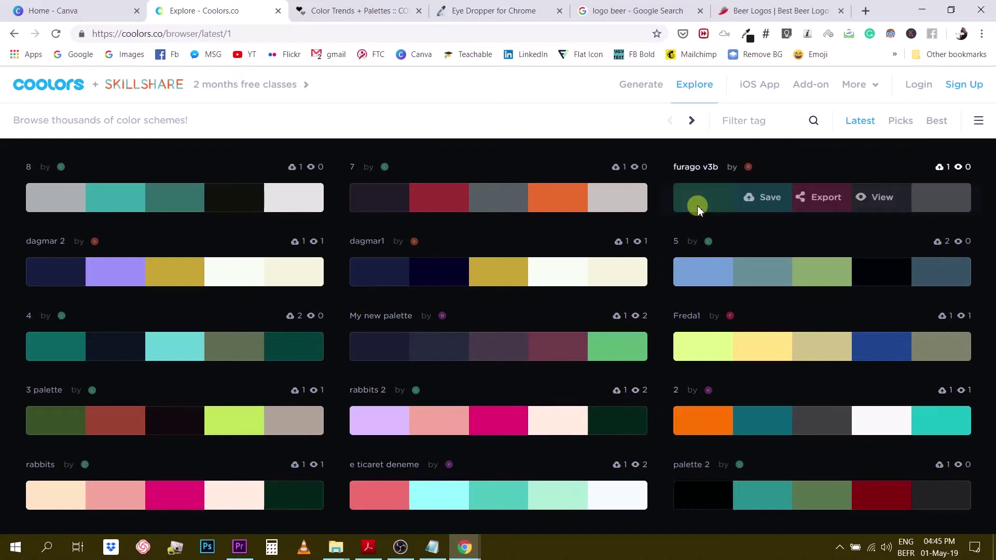
{"action": "left_click", "coordinate": [692, 123]}
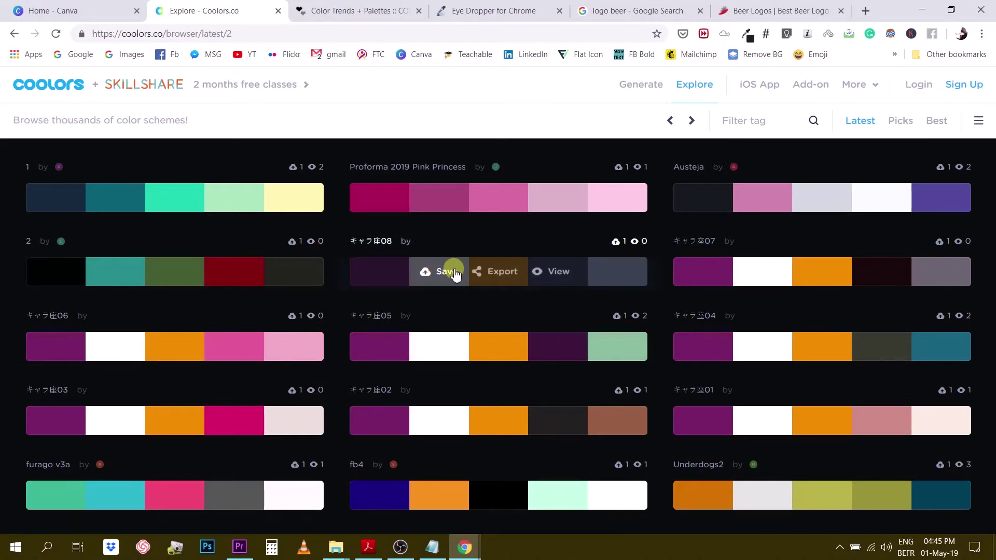
Open and dismiss the Export options of the キャラ座08 palette.
{"action": "left_click", "coordinate": [503, 275]}
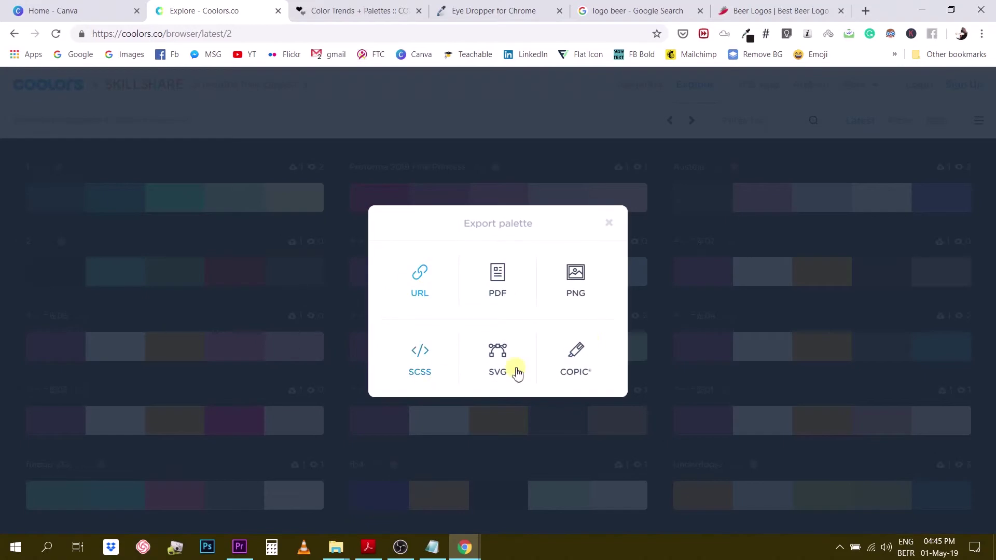
{"action": "left_click", "coordinate": [610, 223]}
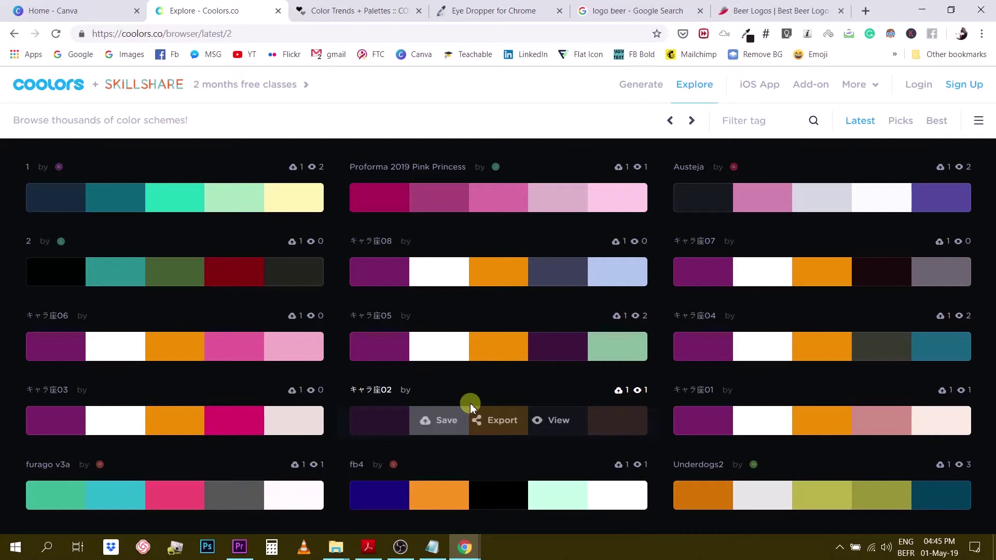
{"action": "mouse_move", "coordinate": [735, 340]}
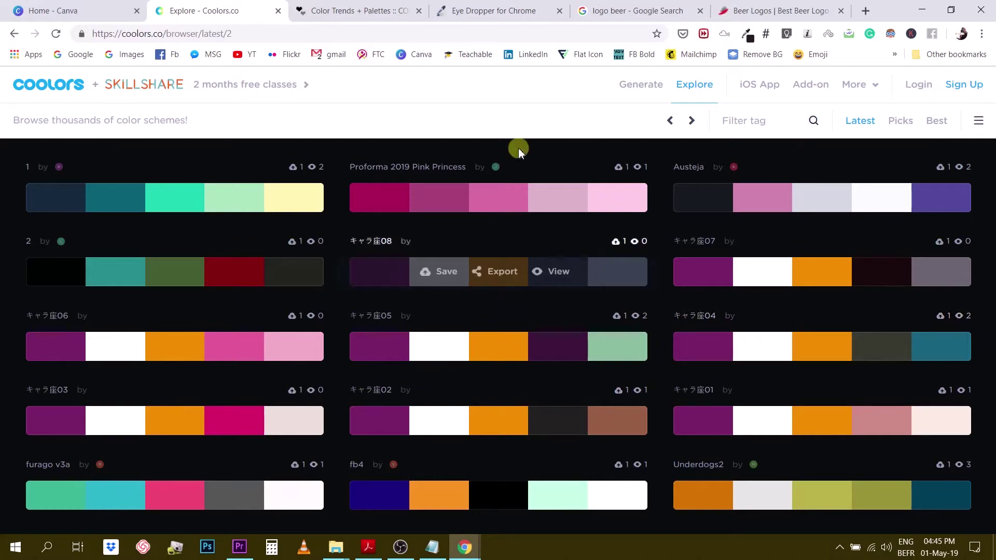
Switch to the COLOURlovers tab and scroll through its homepage.
{"action": "left_click", "coordinate": [367, 12]}
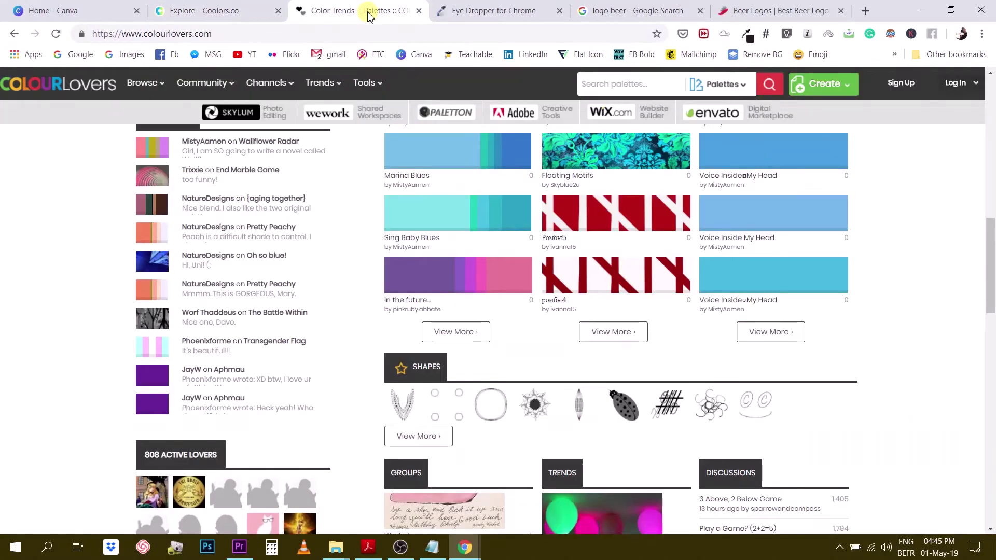
{"action": "scroll", "coordinate": [577, 309], "scroll_direction": "up", "scroll_amount": 15}
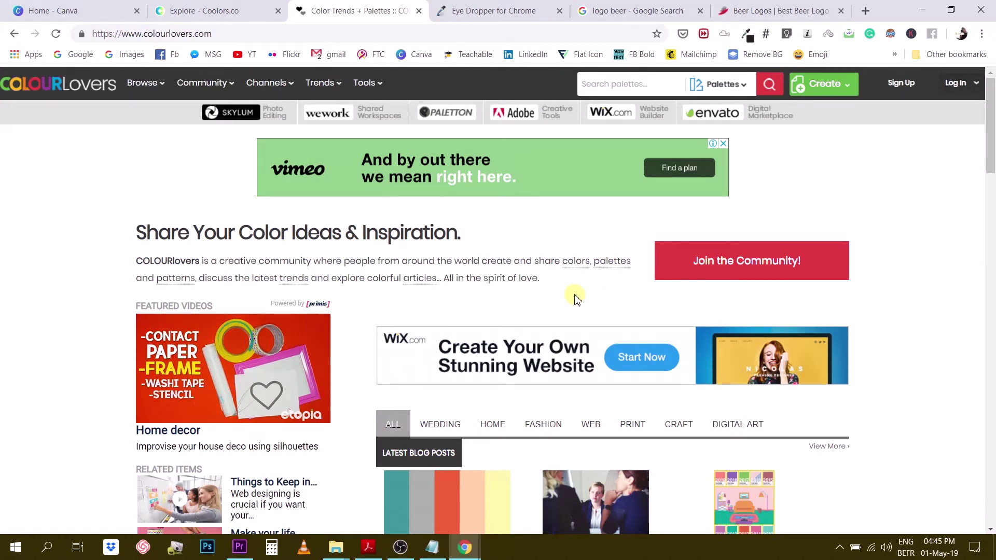
{"action": "scroll", "coordinate": [577, 300], "scroll_direction": "down", "scroll_amount": 3}
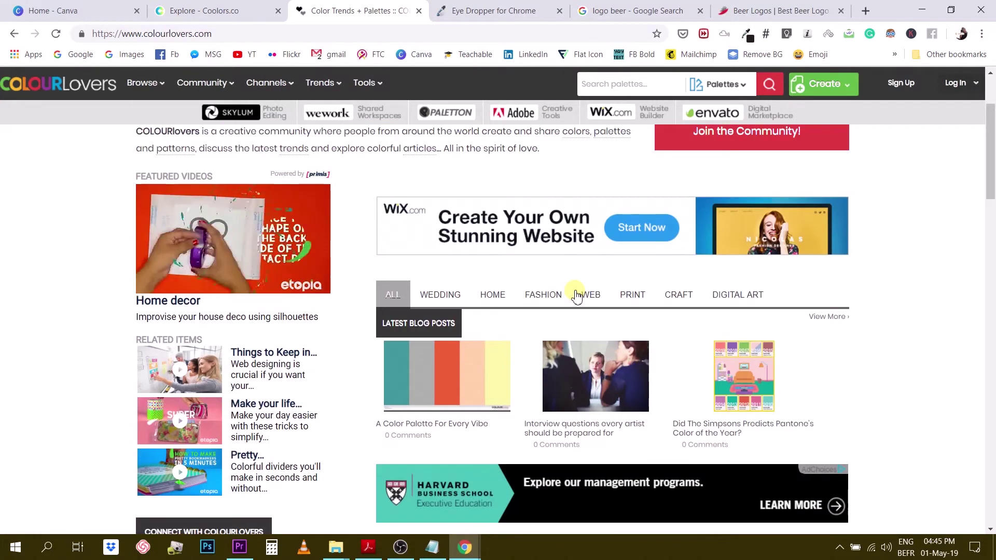
{"action": "scroll", "coordinate": [578, 296], "scroll_direction": "up", "scroll_amount": 3}
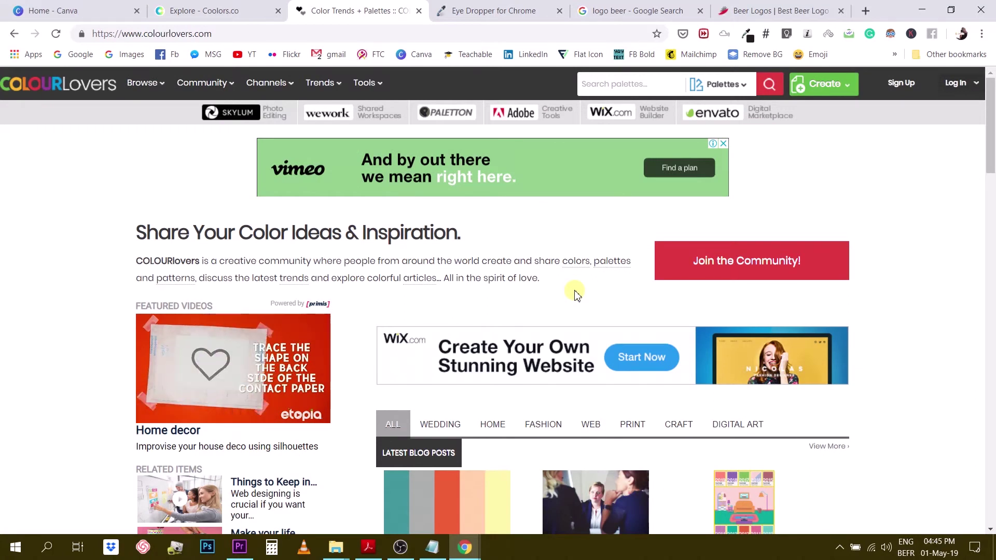
{"action": "scroll", "coordinate": [577, 294], "scroll_direction": "down", "scroll_amount": 3}
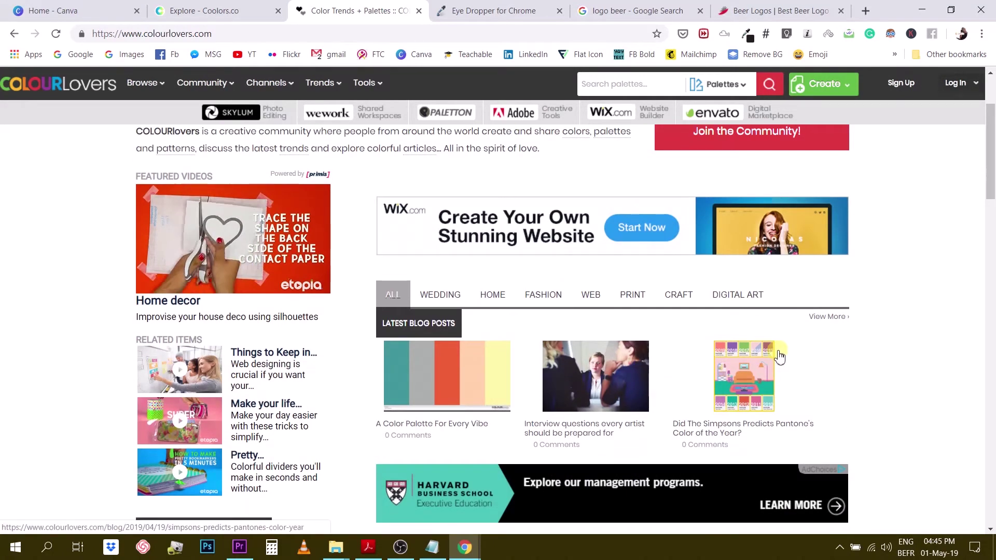
{"action": "scroll", "coordinate": [778, 356], "scroll_direction": "up", "scroll_amount": 3}
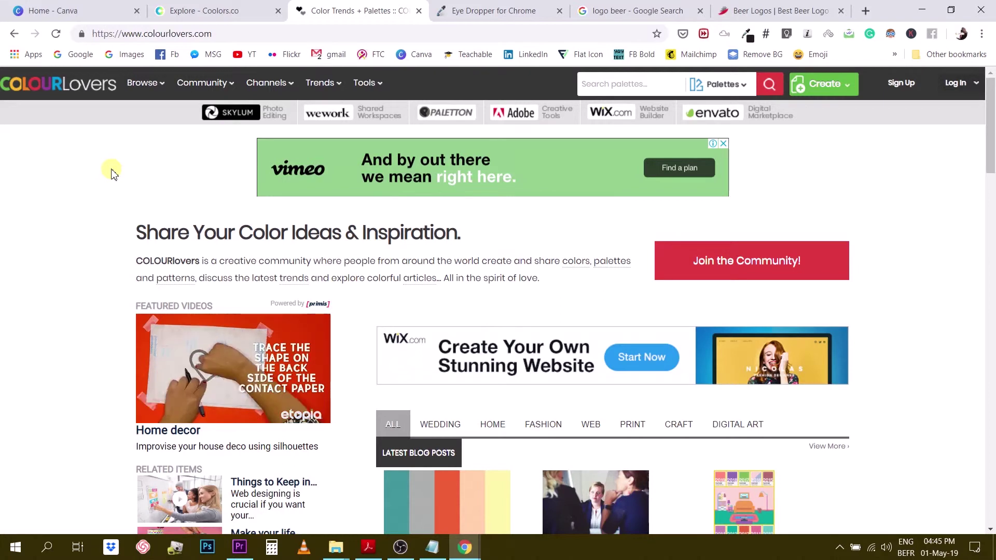
Scroll further through the COLOURlovers homepage and show the Browse menu categories.
{"action": "scroll", "coordinate": [681, 204], "scroll_direction": "down", "scroll_amount": 5}
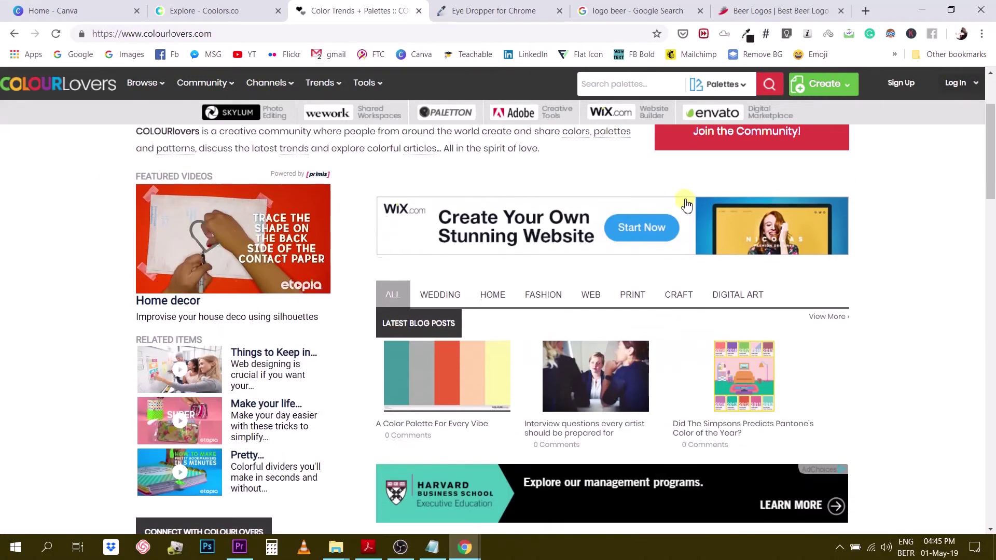
{"action": "scroll", "coordinate": [681, 204], "scroll_direction": "down", "scroll_amount": 12}
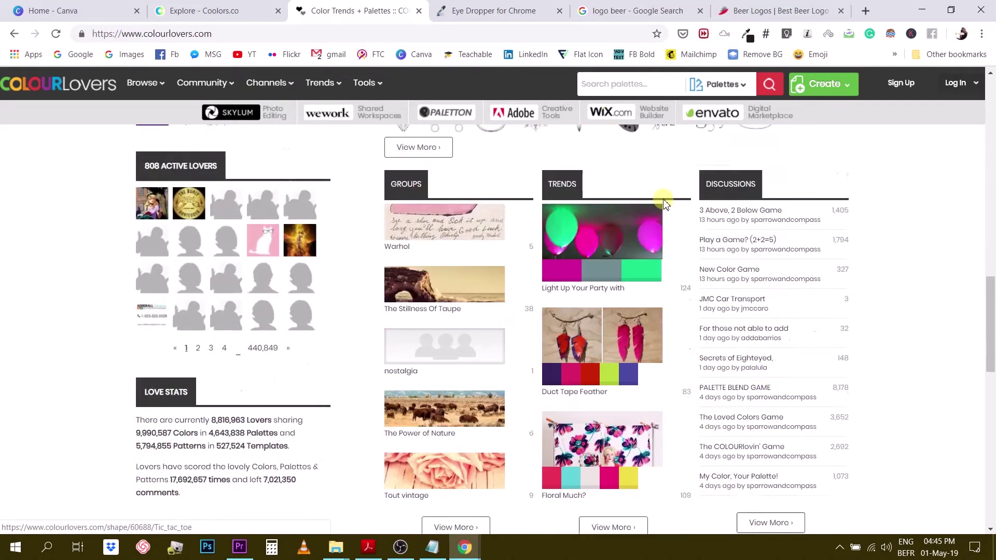
{"action": "scroll", "coordinate": [658, 197], "scroll_direction": "up", "scroll_amount": 4}
{"action": "scroll", "coordinate": [654, 203], "scroll_direction": "up", "scroll_amount": 13}
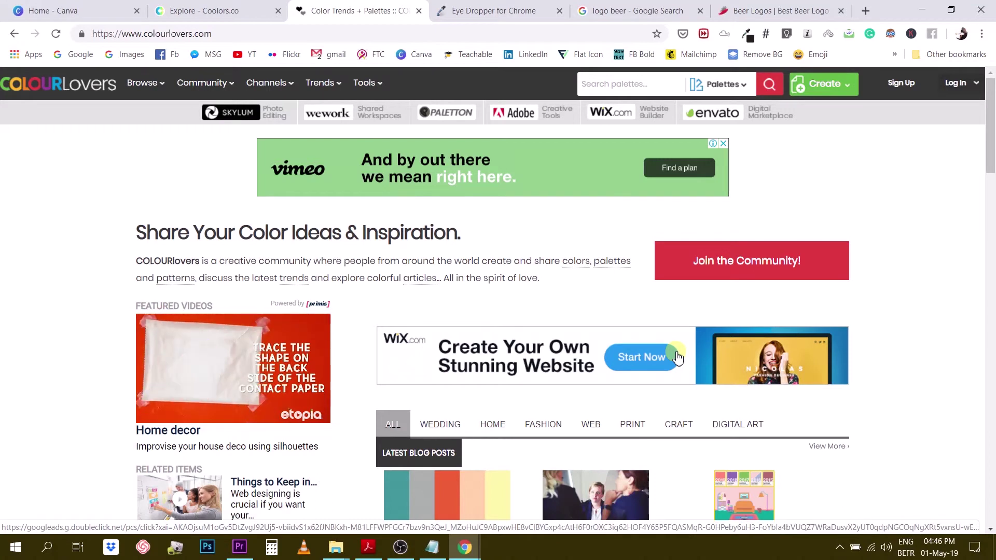
{"action": "scroll", "coordinate": [479, 334], "scroll_direction": "down", "scroll_amount": 12}
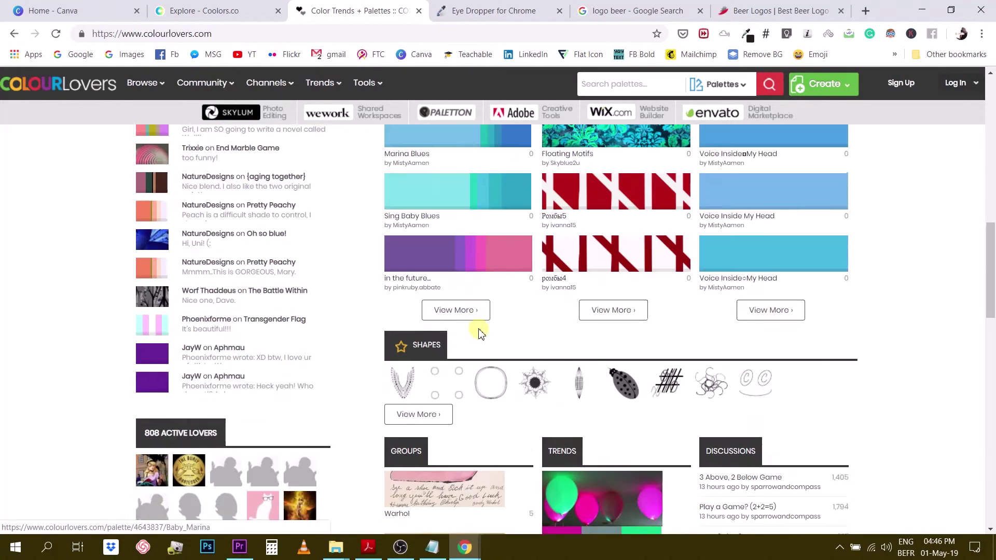
{"action": "scroll", "coordinate": [478, 333], "scroll_direction": "down", "scroll_amount": 6}
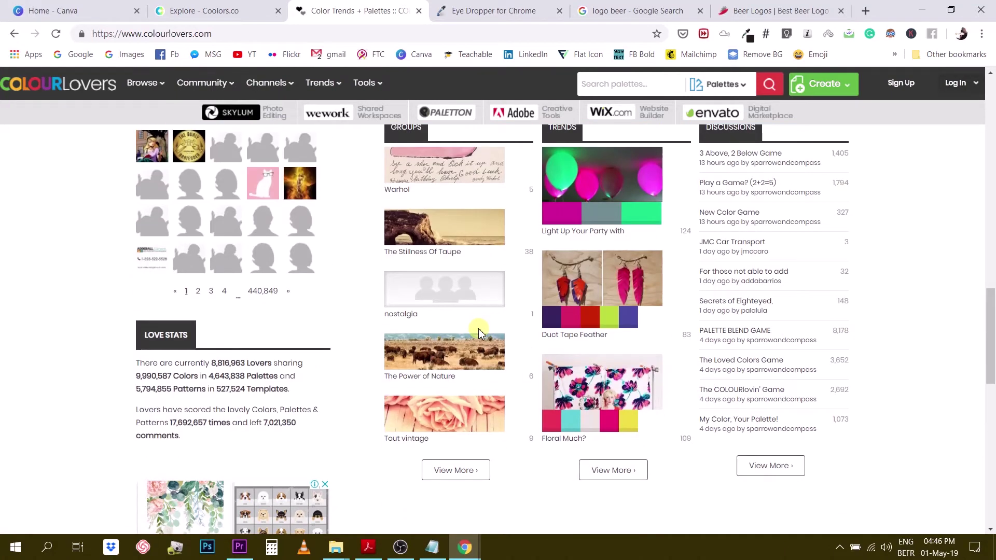
{"action": "scroll", "coordinate": [479, 332], "scroll_direction": "up", "scroll_amount": 18}
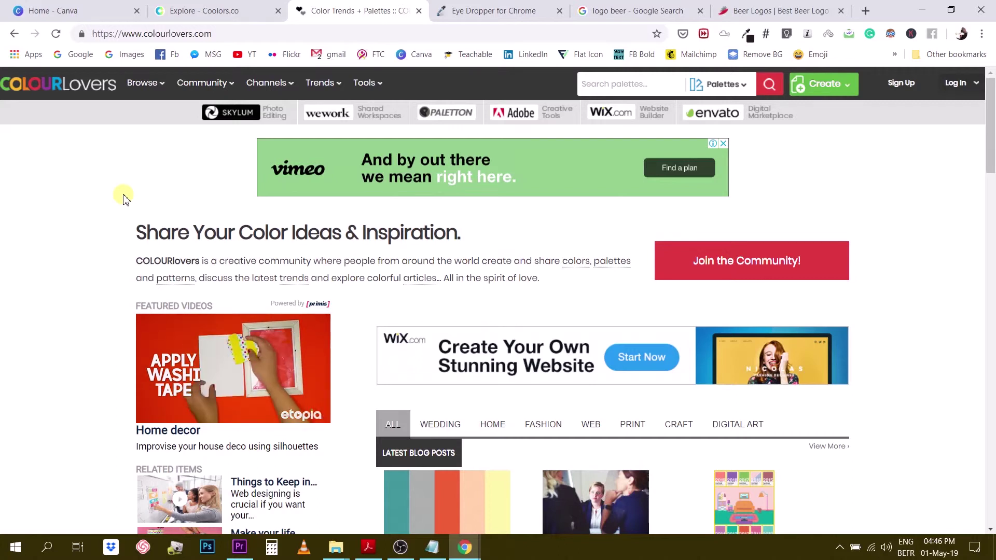
{"action": "left_click", "coordinate": [143, 83]}
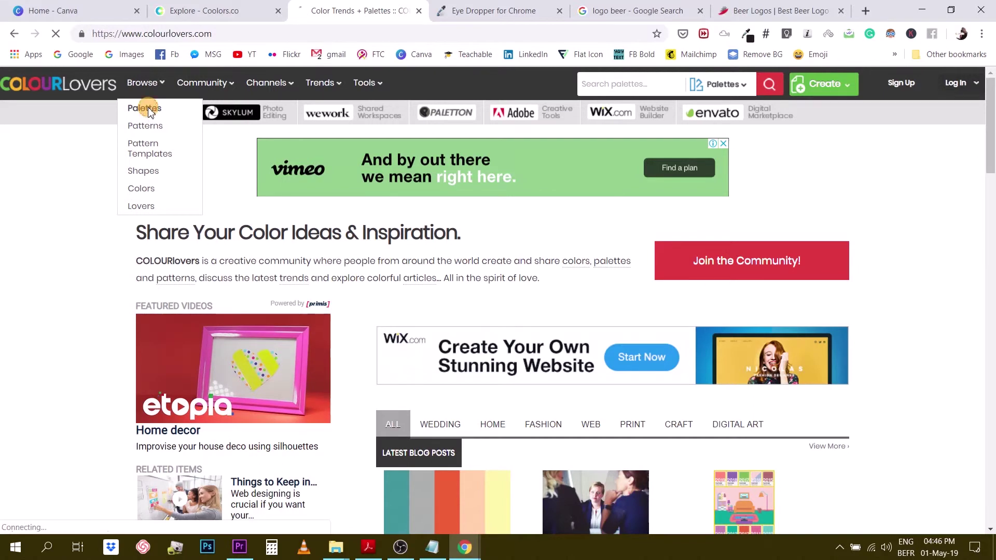
Open COLOURlovers' Browse Palettes page and scroll through the newest palettes like Goal-Based Blues.
{"action": "left_click", "coordinate": [150, 110]}
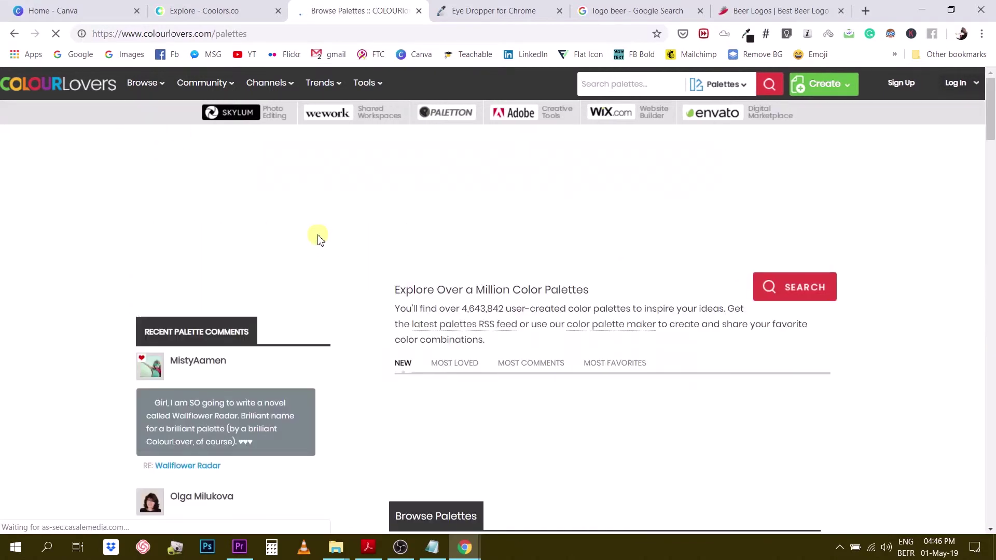
{"action": "scroll", "coordinate": [582, 339], "scroll_direction": "down", "scroll_amount": 7}
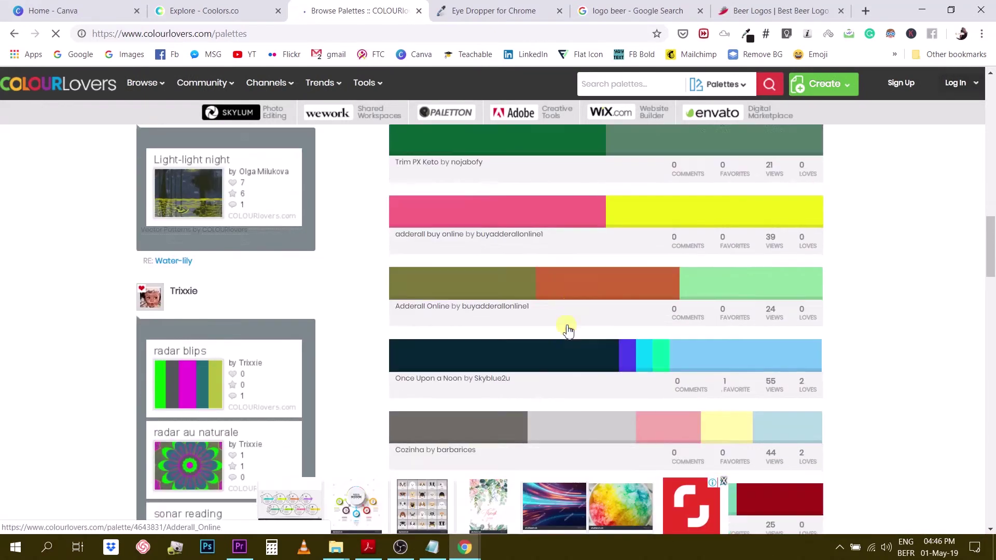
{"action": "scroll", "coordinate": [571, 337], "scroll_direction": "down", "scroll_amount": 5}
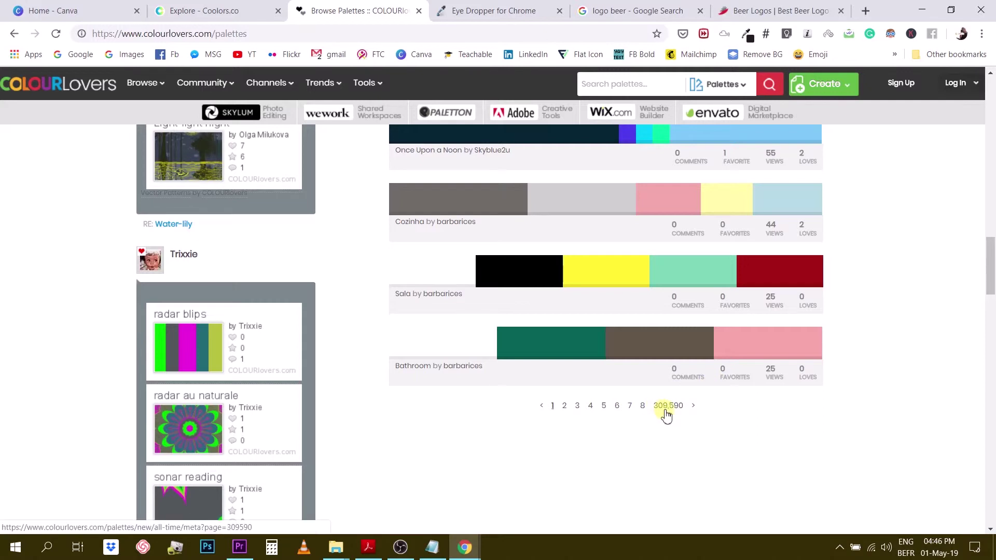
{"action": "scroll", "coordinate": [667, 415], "scroll_direction": "up", "scroll_amount": 20}
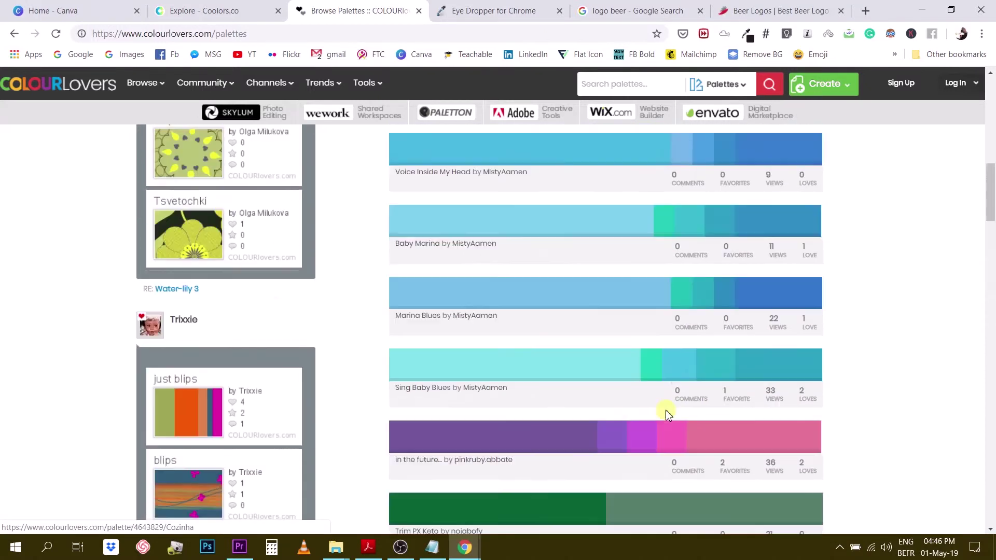
{"action": "scroll", "coordinate": [667, 415], "scroll_direction": "down", "scroll_amount": 20}
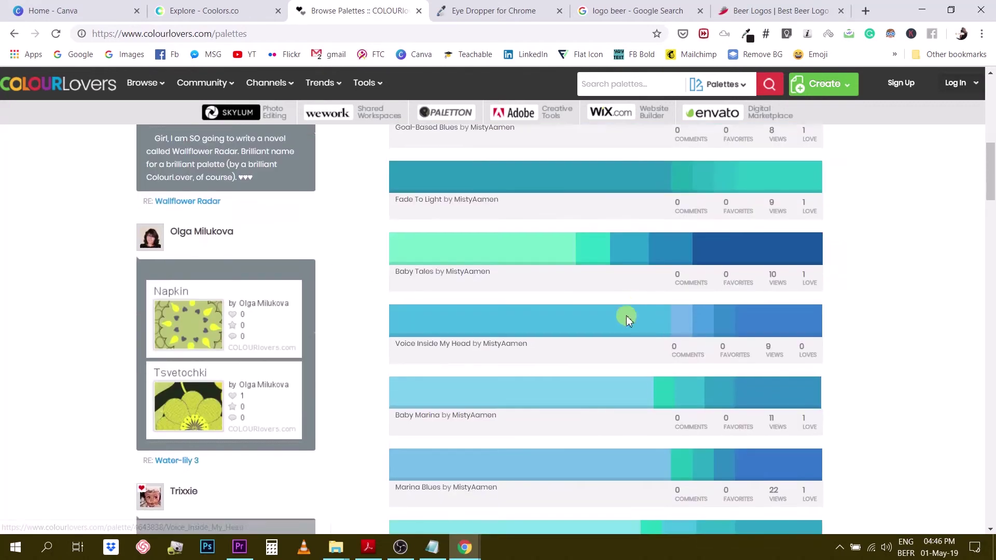
{"action": "scroll", "coordinate": [625, 323], "scroll_direction": "down", "scroll_amount": 4}
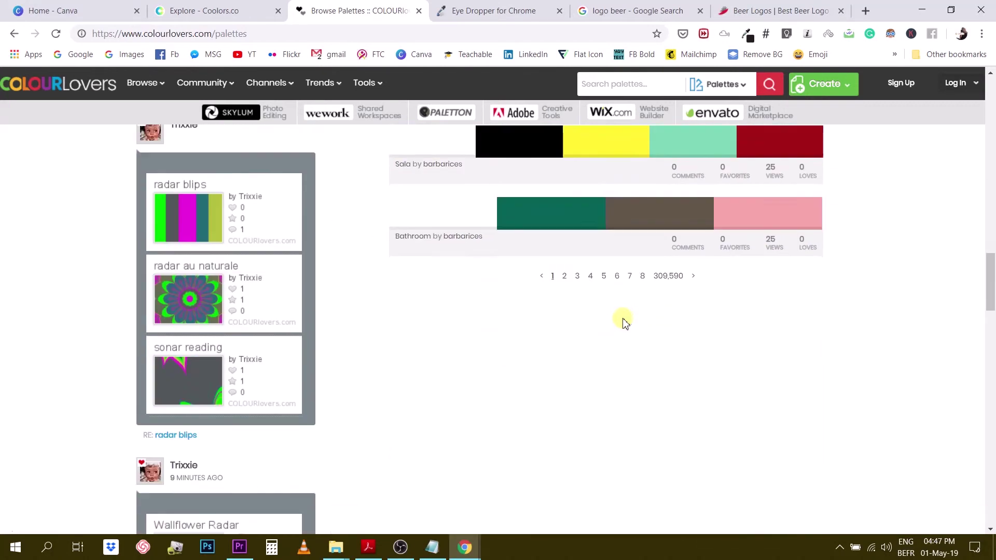
{"action": "scroll", "coordinate": [623, 322], "scroll_direction": "up", "scroll_amount": 10}
{"action": "scroll", "coordinate": [612, 330], "scroll_direction": "up", "scroll_amount": 8}
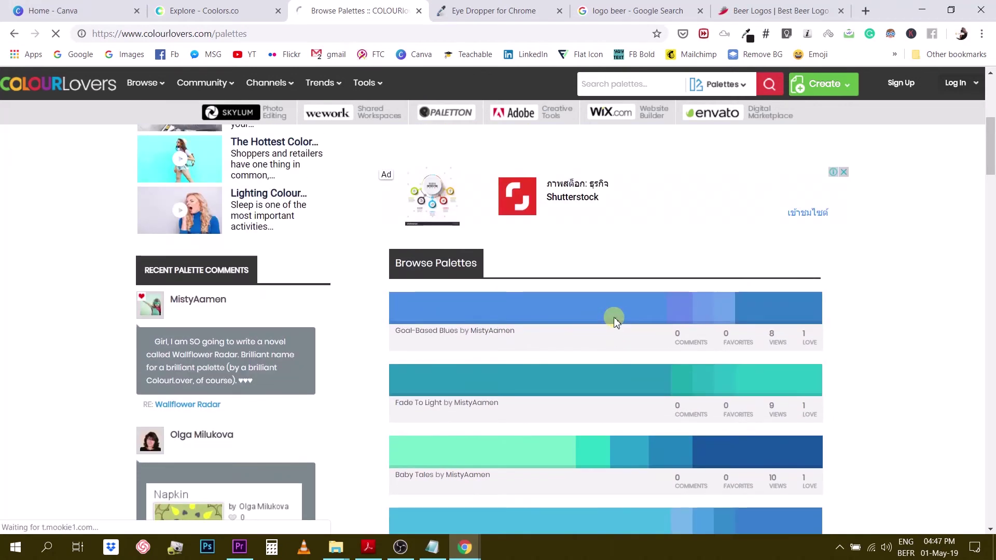
{"action": "left_click", "coordinate": [621, 314]}
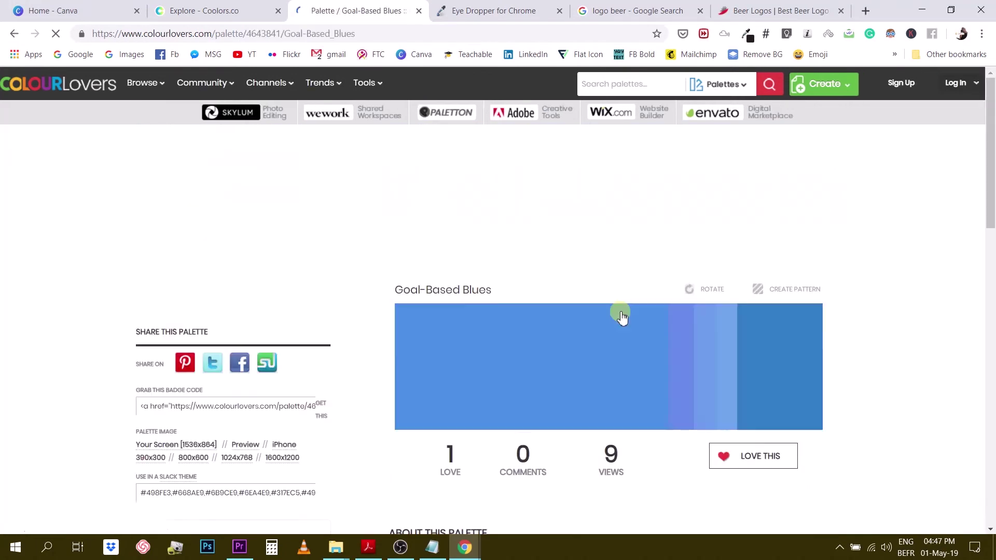
{"action": "scroll", "coordinate": [420, 239], "scroll_direction": "down", "scroll_amount": 10}
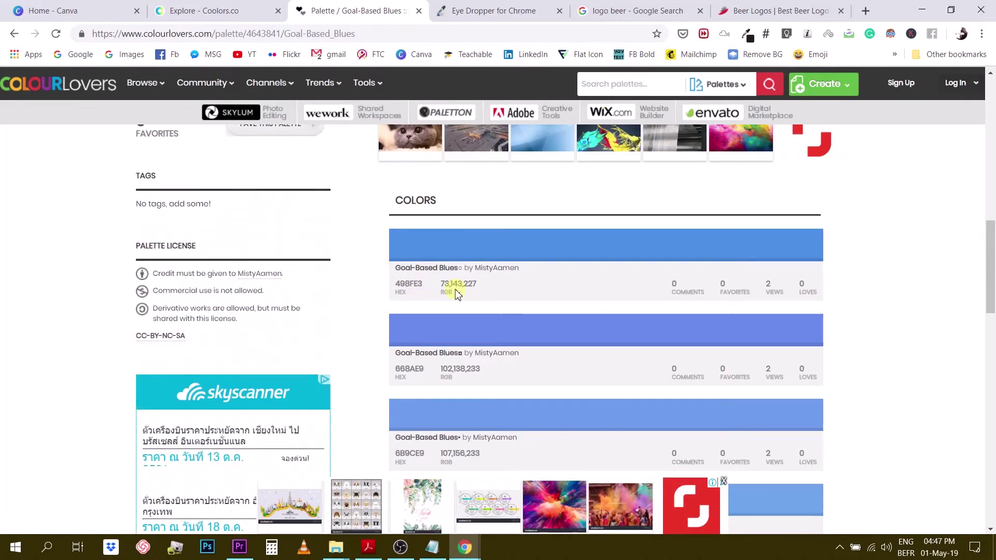
{"action": "scroll", "coordinate": [472, 300], "scroll_direction": "down", "scroll_amount": 8}
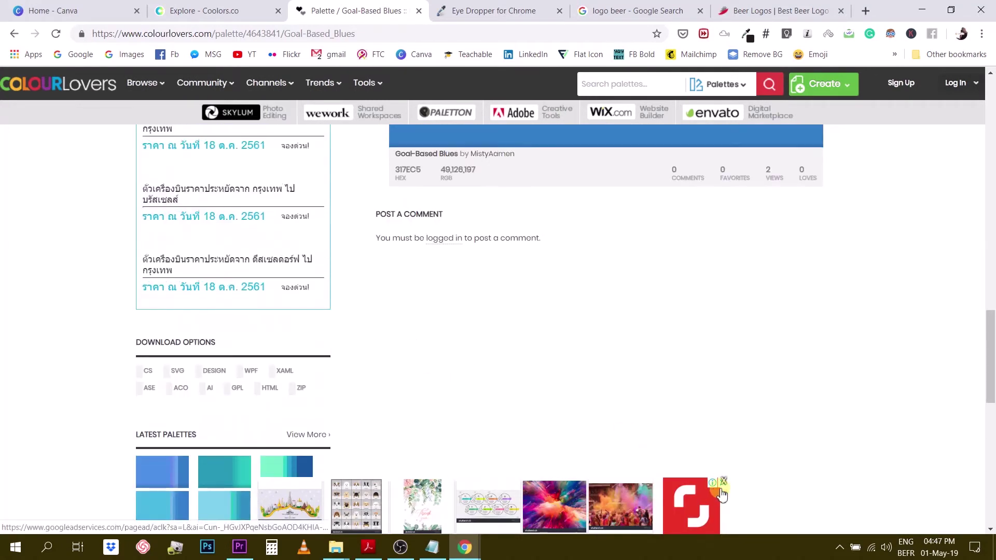
{"action": "left_click", "coordinate": [725, 486]}
{"action": "scroll", "coordinate": [661, 375], "scroll_direction": "up", "scroll_amount": 8}
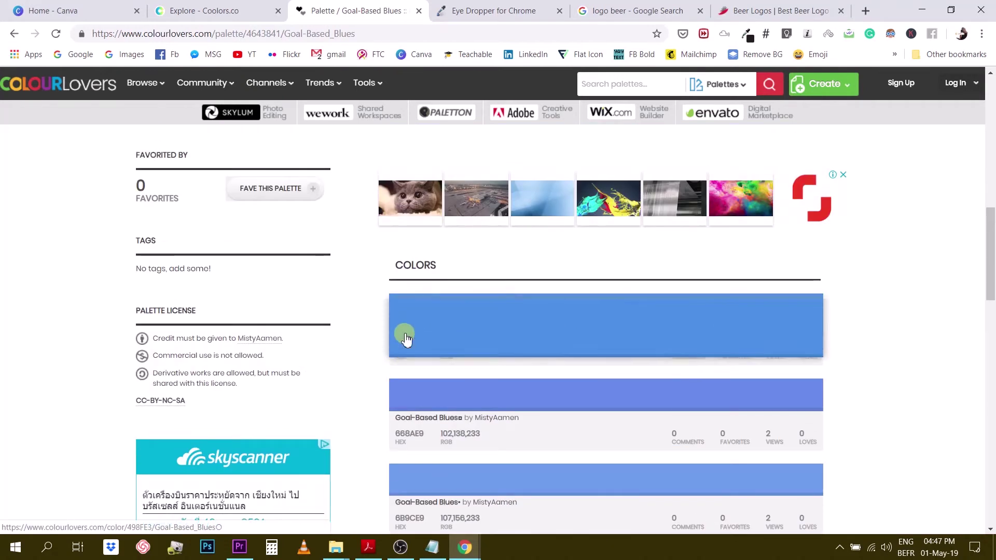
{"action": "scroll", "coordinate": [410, 342], "scroll_direction": "down", "scroll_amount": 1}
{"action": "scroll", "coordinate": [437, 344], "scroll_direction": "down", "scroll_amount": 7}
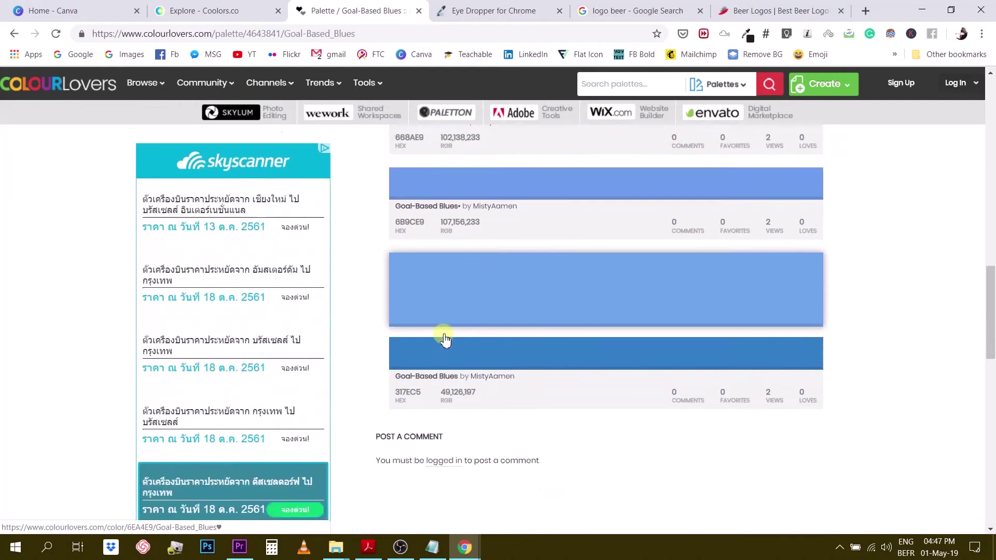
{"action": "scroll", "coordinate": [443, 337], "scroll_direction": "up", "scroll_amount": 10}
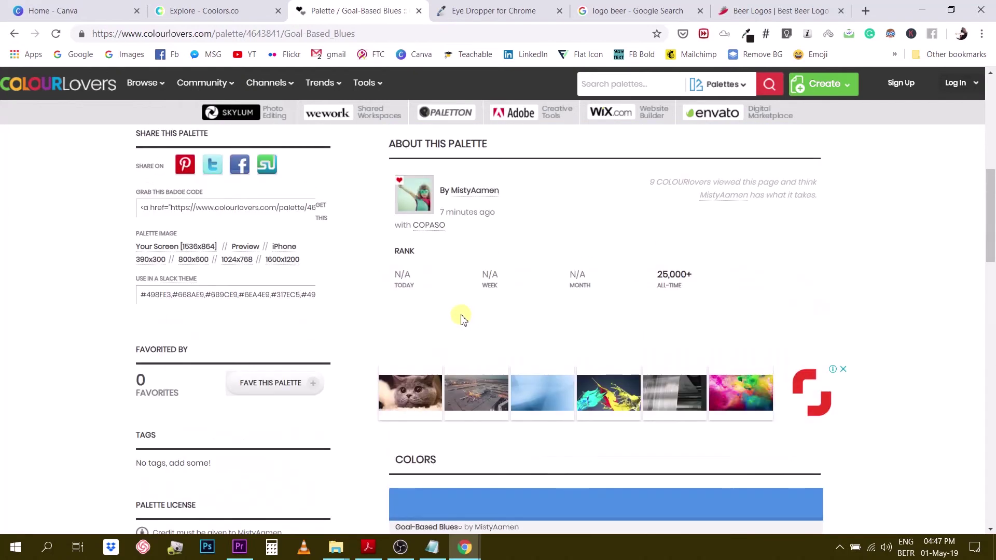
{"action": "scroll", "coordinate": [463, 319], "scroll_direction": "up", "scroll_amount": 5}
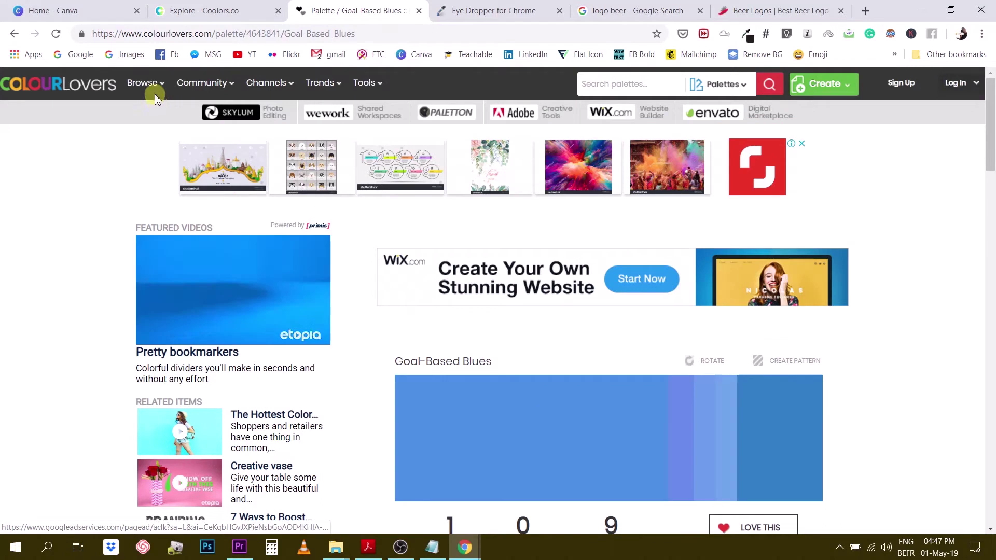
Go to Browse > Palettes, scroll the listing and close the bottom advert banner.
{"action": "mouse_move", "coordinate": [144, 83]}
{"action": "left_click", "coordinate": [150, 111]}
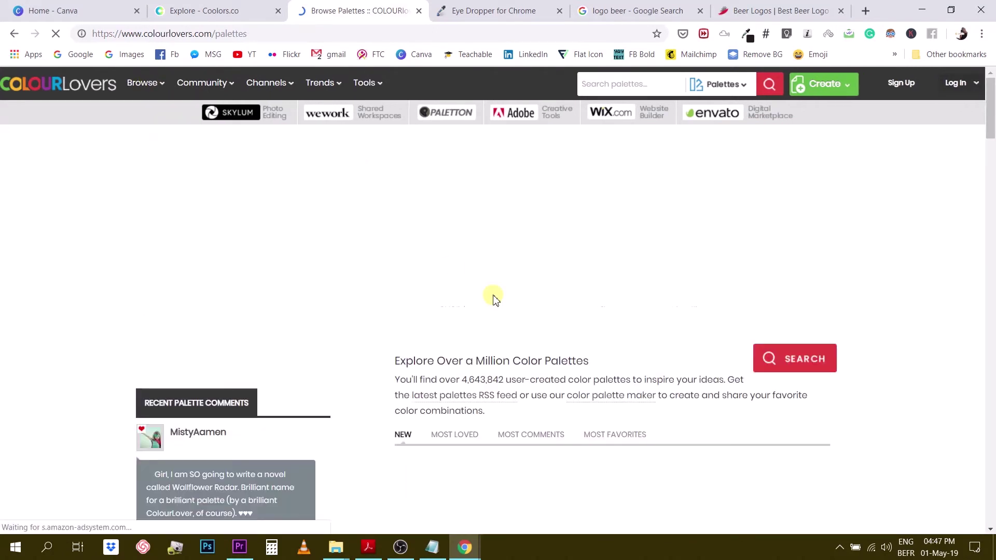
{"action": "scroll", "coordinate": [429, 294], "scroll_direction": "down", "scroll_amount": 3}
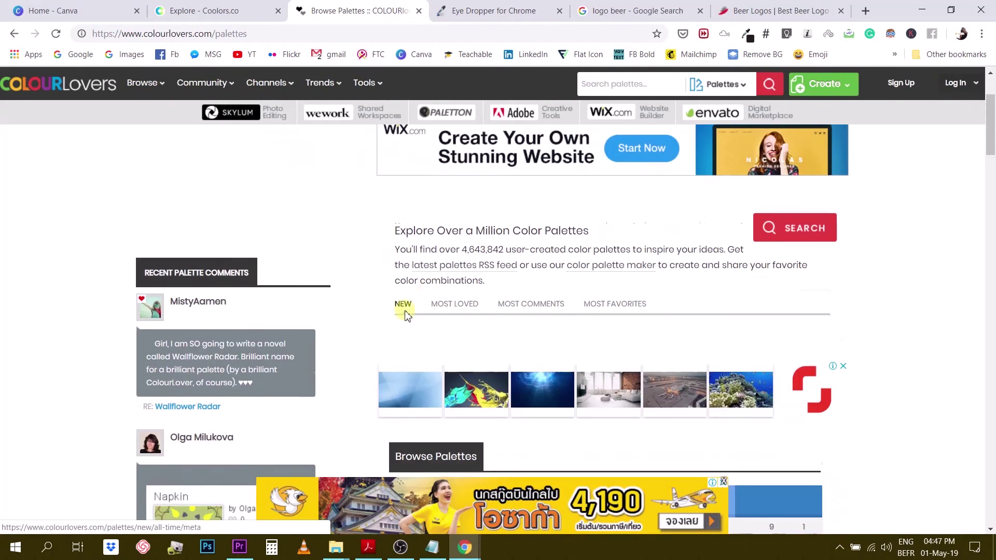
{"action": "scroll", "coordinate": [428, 294], "scroll_direction": "down", "scroll_amount": 3}
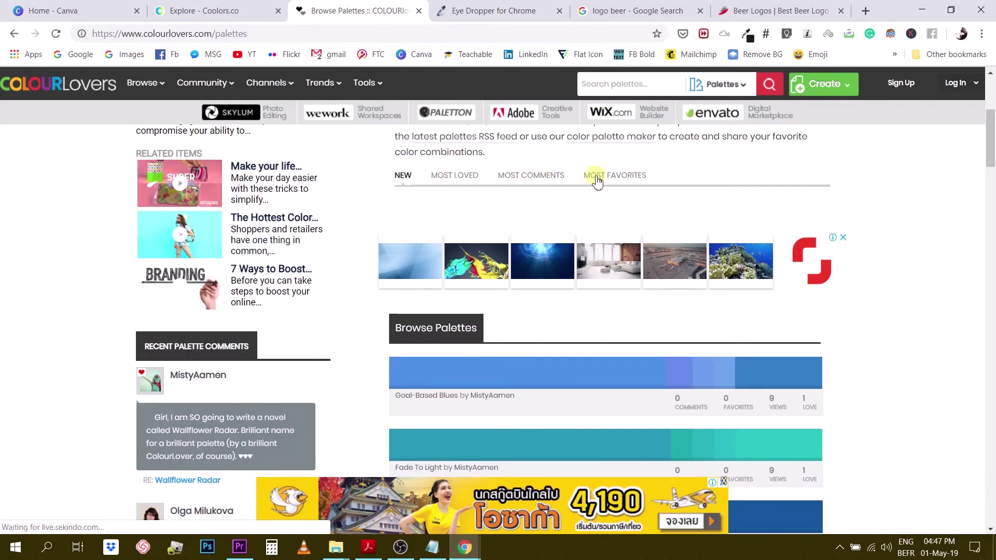
{"action": "left_click", "coordinate": [725, 482]}
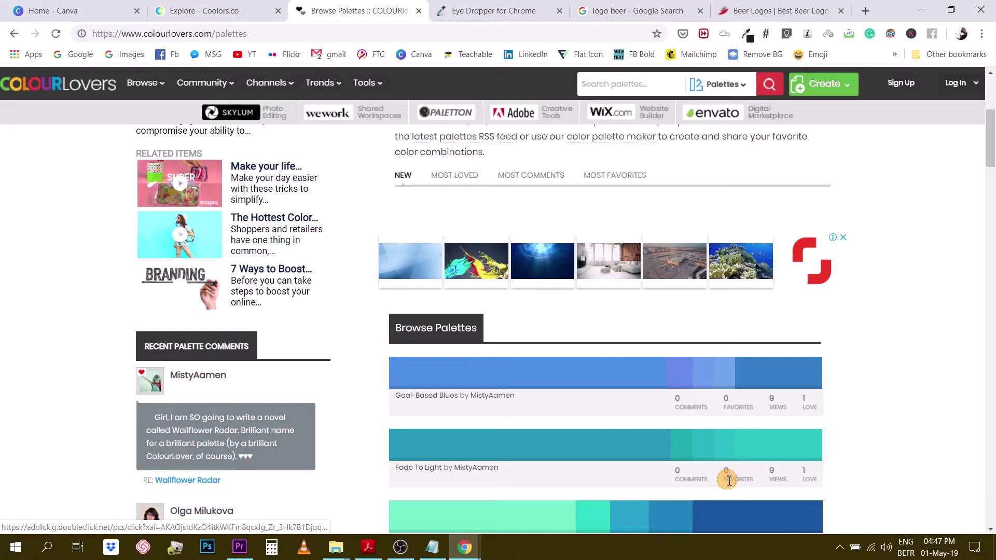
Sort the palettes by Most Loved and browse them, closing the 'Feeling drained?' advert.
{"action": "left_click", "coordinate": [463, 178]}
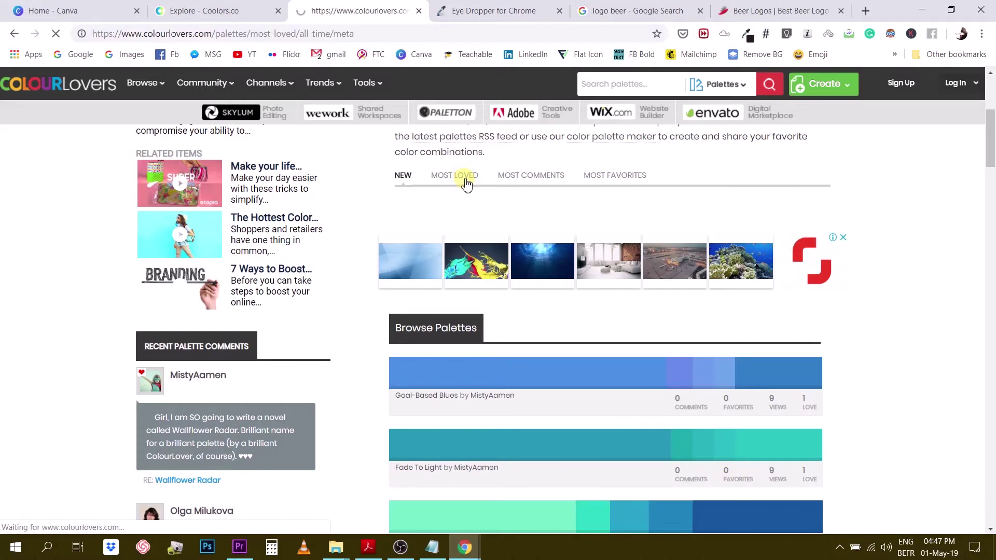
{"action": "scroll", "coordinate": [465, 183], "scroll_direction": "down", "scroll_amount": 5}
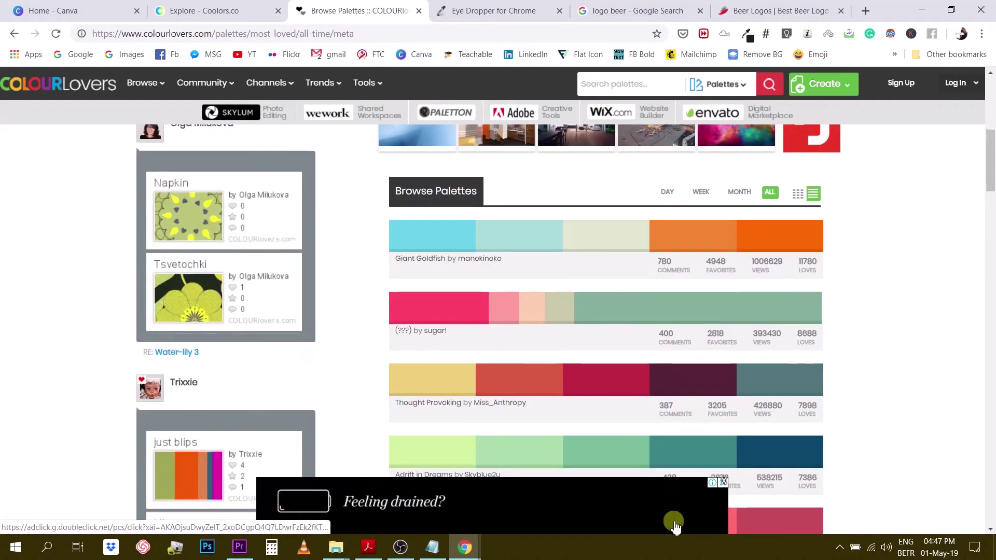
{"action": "left_click", "coordinate": [723, 483]}
{"action": "scroll", "coordinate": [595, 297], "scroll_direction": "up", "scroll_amount": 3}
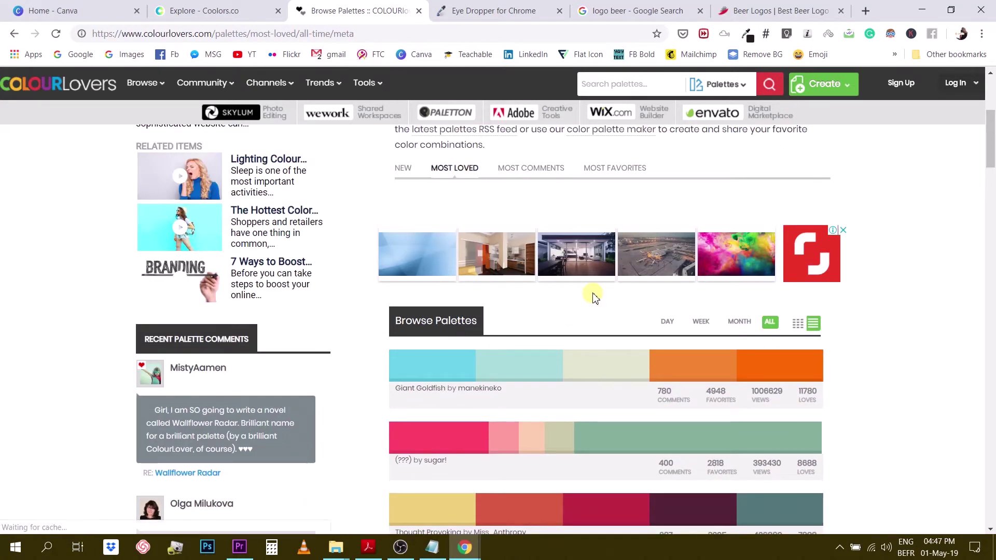
{"action": "scroll", "coordinate": [593, 293], "scroll_direction": "up", "scroll_amount": 1}
{"action": "scroll", "coordinate": [595, 363], "scroll_direction": "down", "scroll_amount": 3}
{"action": "scroll", "coordinate": [599, 377], "scroll_direction": "down", "scroll_amount": 2}
{"action": "scroll", "coordinate": [597, 376], "scroll_direction": "down", "scroll_amount": 2}
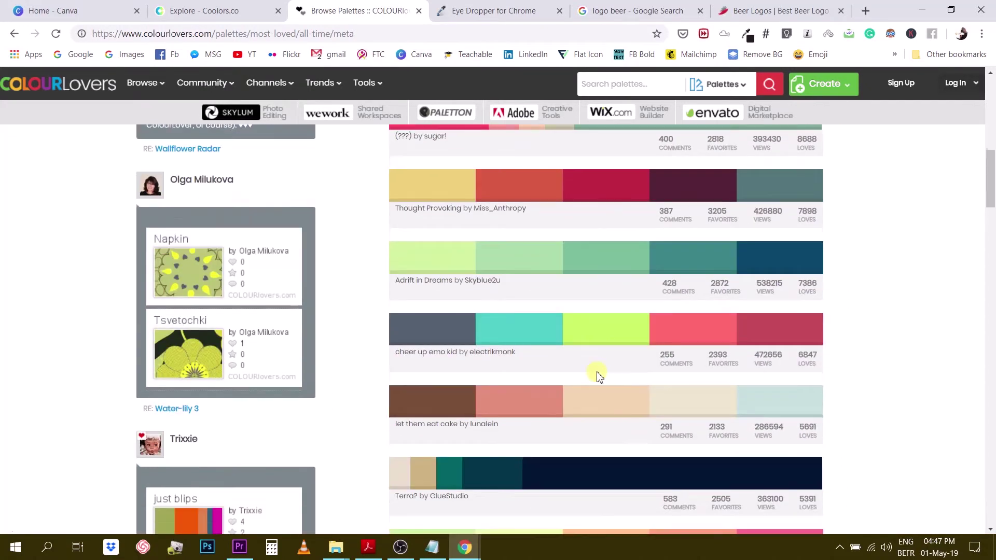
{"action": "scroll", "coordinate": [599, 376], "scroll_direction": "down", "scroll_amount": 2}
{"action": "scroll", "coordinate": [596, 371], "scroll_direction": "up", "scroll_amount": 8}
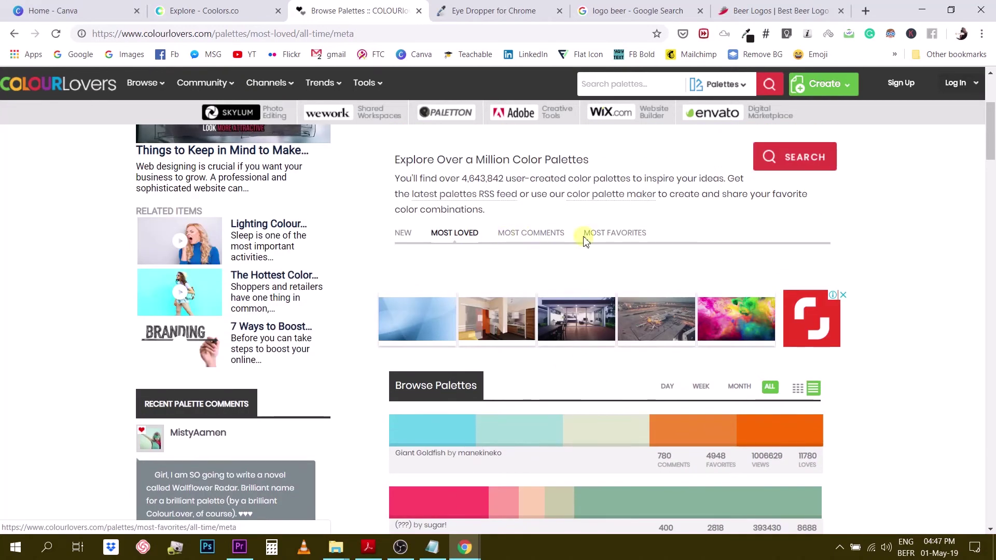
Switch the listing back to the newest palettes and scroll through it.
{"action": "left_click", "coordinate": [403, 234]}
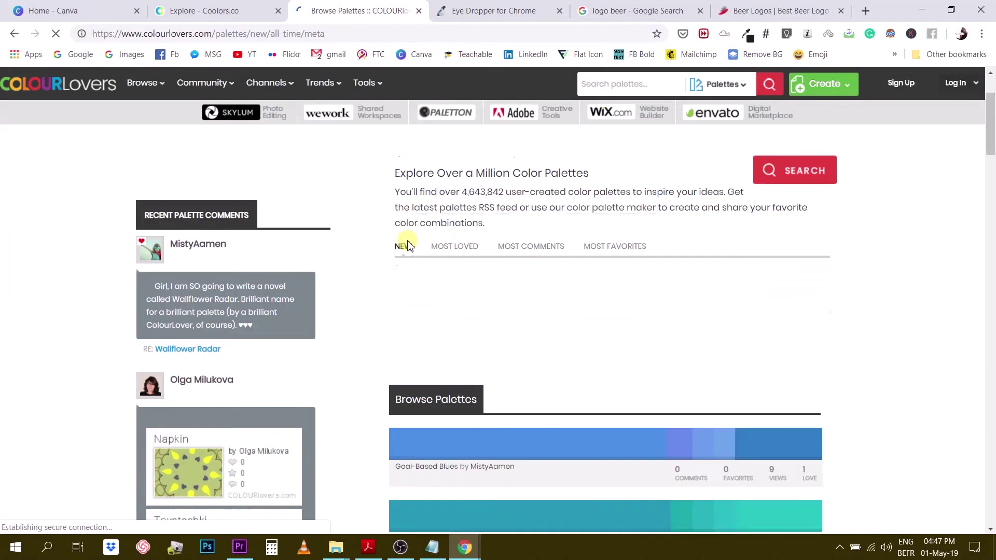
{"action": "scroll", "coordinate": [407, 244], "scroll_direction": "down", "scroll_amount": 14}
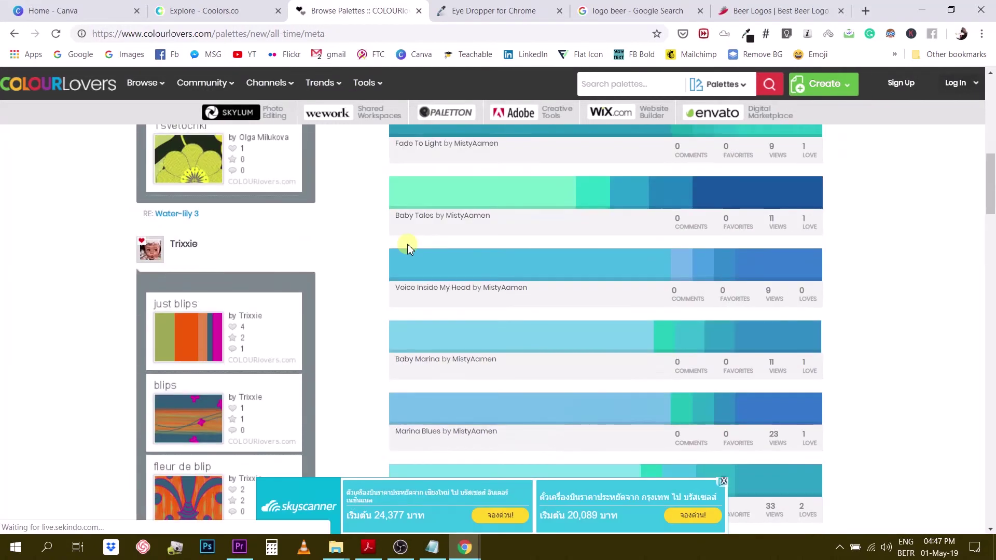
{"action": "scroll", "coordinate": [575, 459], "scroll_direction": "up", "scroll_amount": 5}
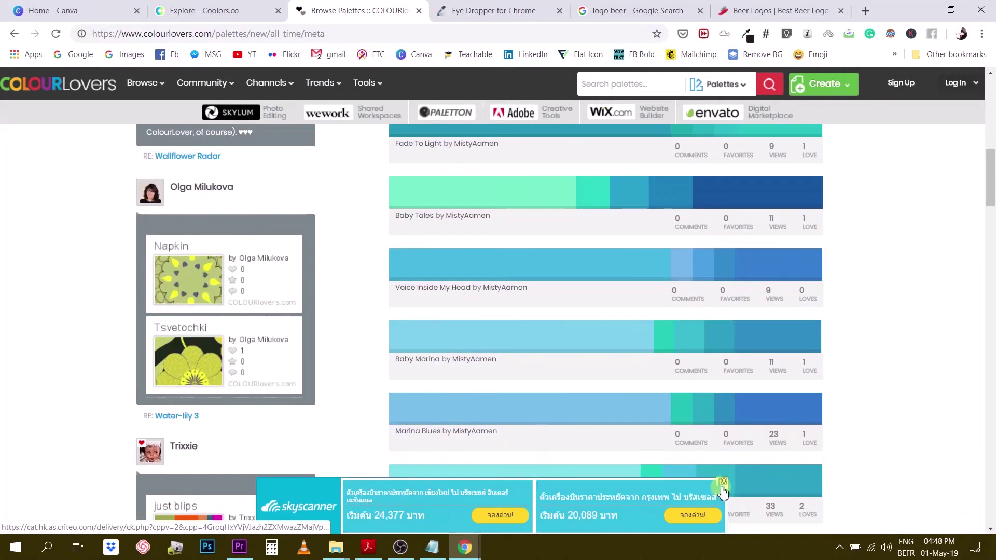
{"action": "scroll", "coordinate": [460, 339], "scroll_direction": "up", "scroll_amount": 9}
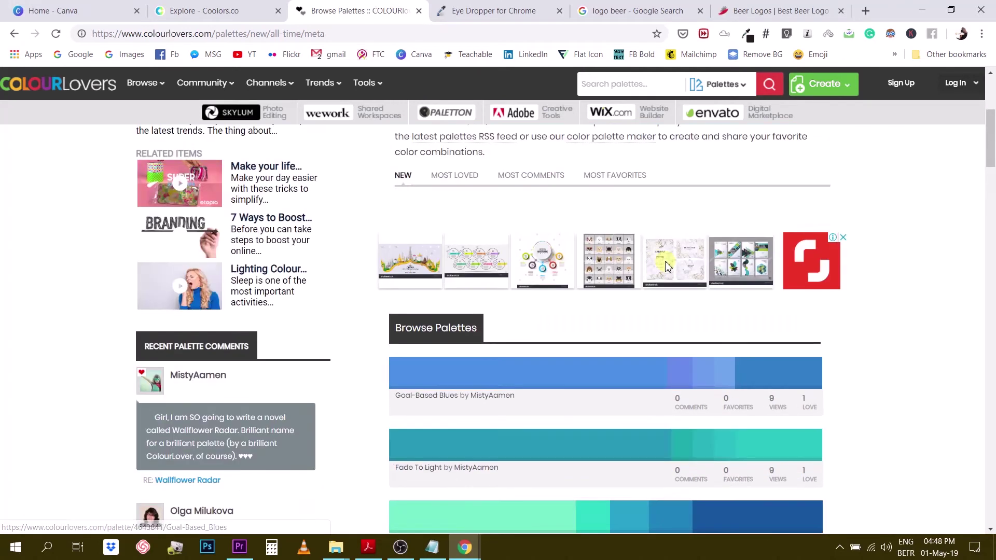
{"action": "scroll", "coordinate": [667, 268], "scroll_direction": "down", "scroll_amount": 2}
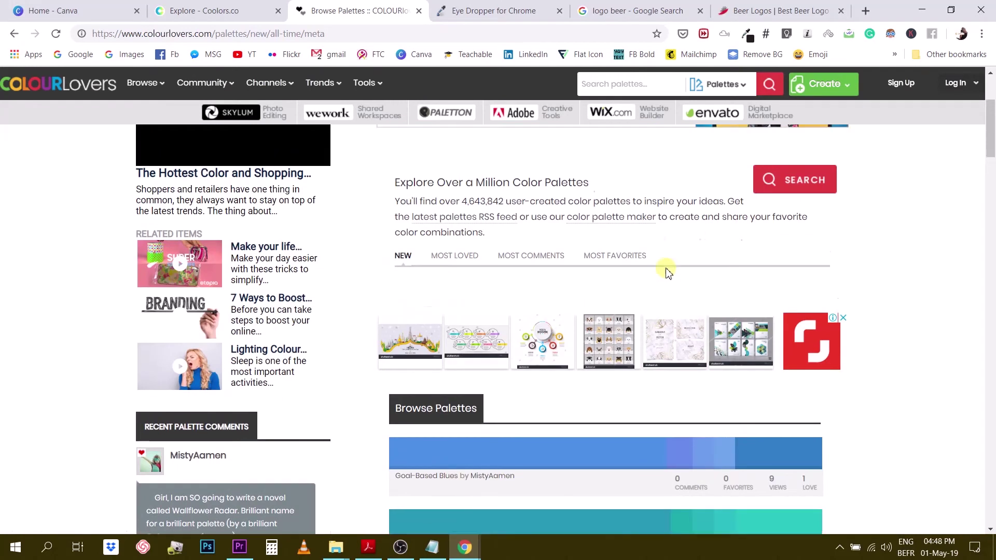
{"action": "scroll", "coordinate": [667, 268], "scroll_direction": "up", "scroll_amount": 2}
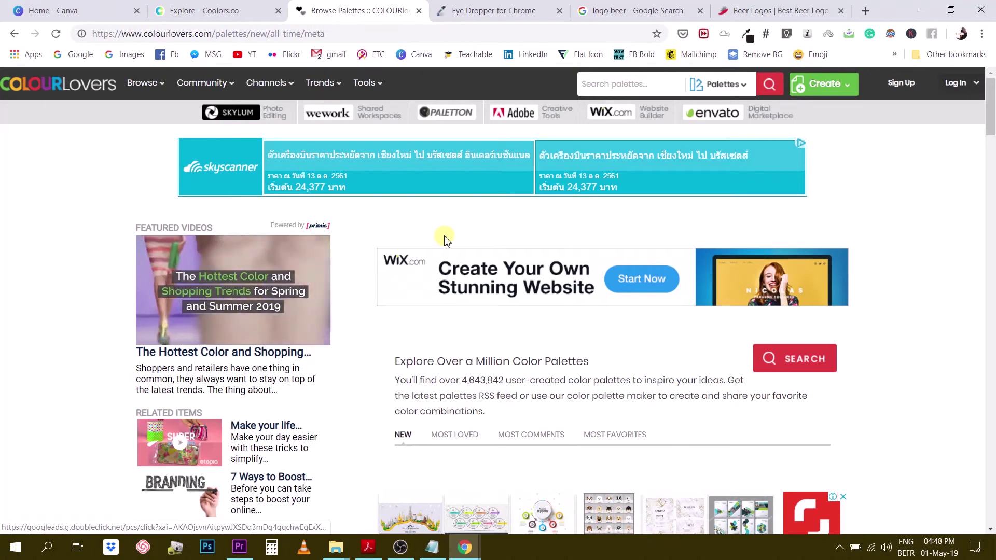
{"action": "mouse_move", "coordinate": [150, 93]}
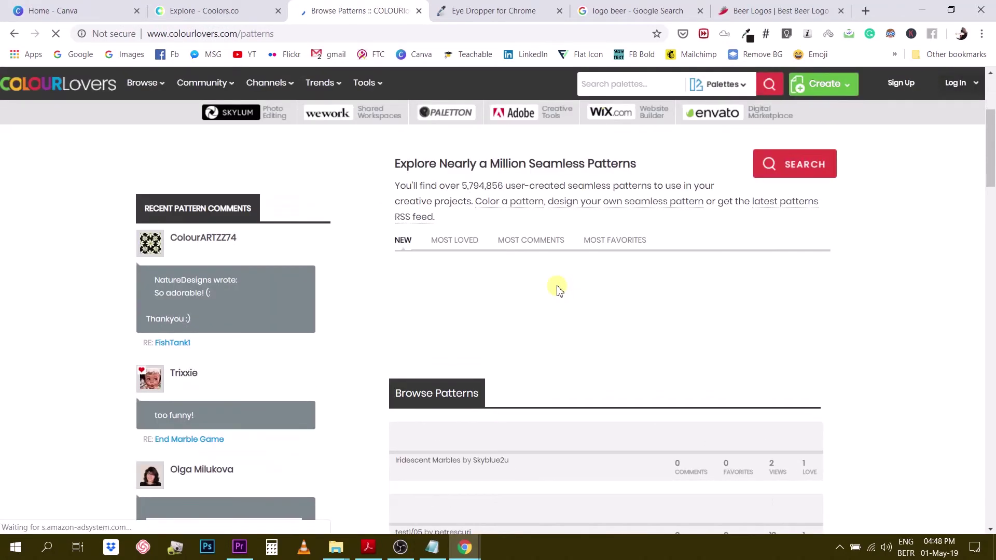
Scroll through the Lush Greens of May pattern page, closing the bottom advert strip.
{"action": "scroll", "coordinate": [557, 288], "scroll_direction": "down", "scroll_amount": 3}
{"action": "scroll", "coordinate": [557, 289], "scroll_direction": "down", "scroll_amount": 4}
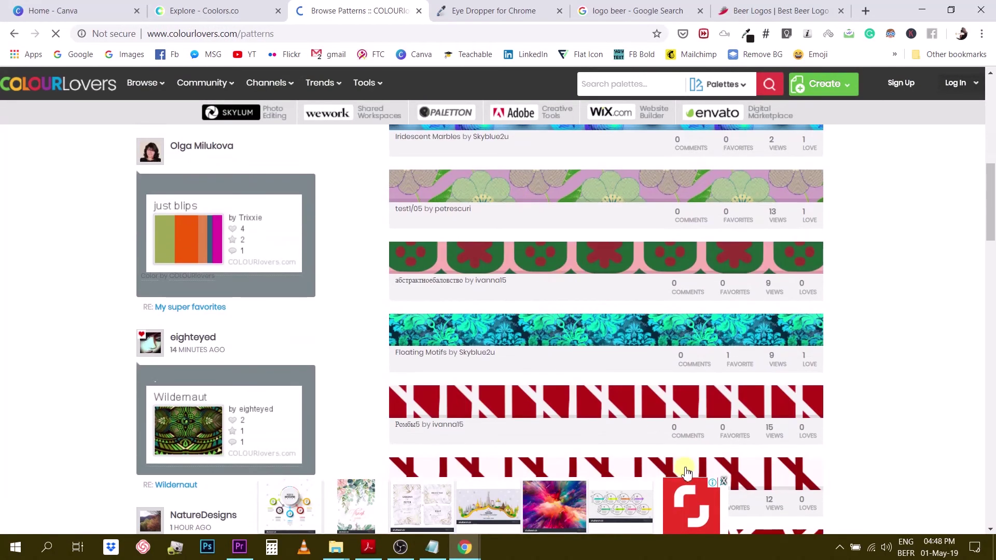
{"action": "left_click", "coordinate": [723, 483]}
{"action": "scroll", "coordinate": [641, 313], "scroll_direction": "down", "scroll_amount": 6}
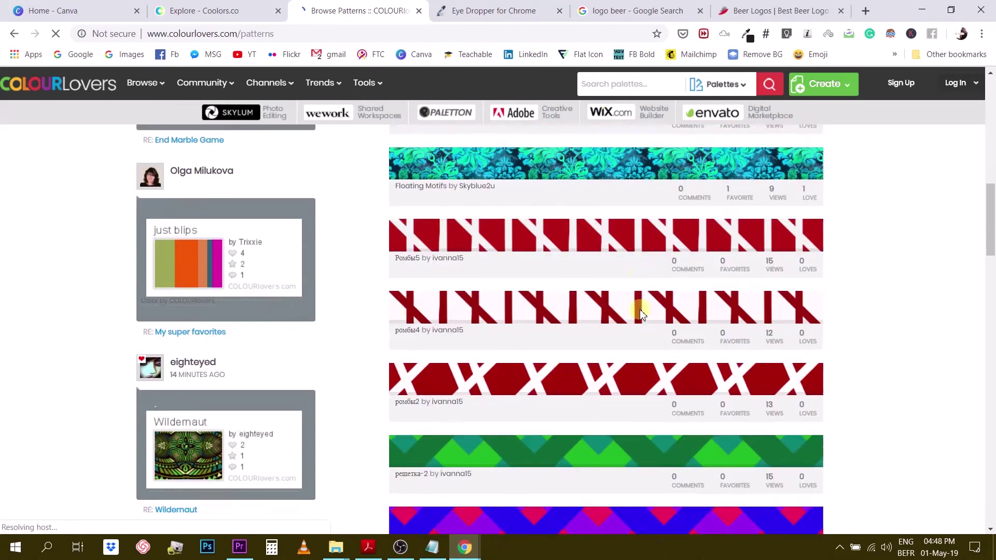
{"action": "scroll", "coordinate": [641, 315], "scroll_direction": "down", "scroll_amount": 9}
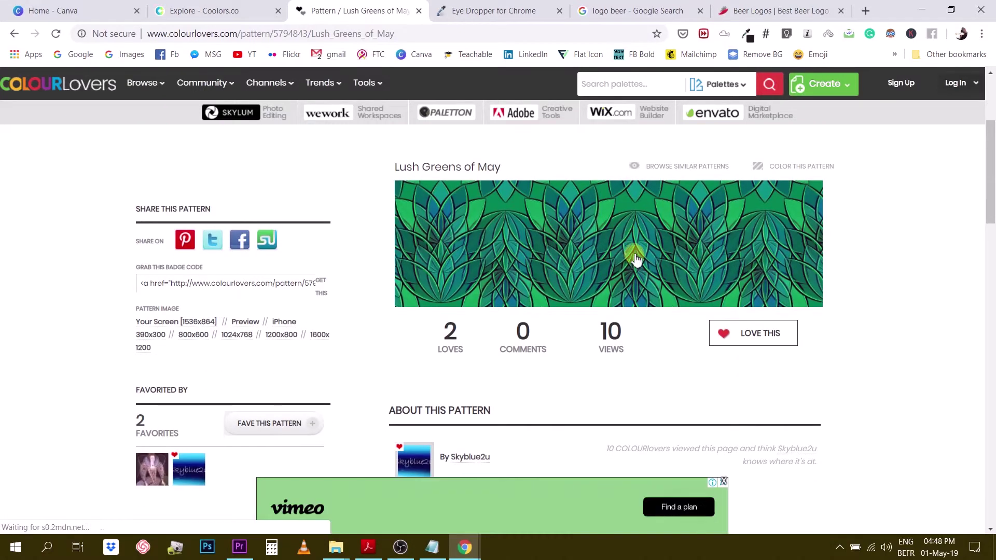
{"action": "scroll", "coordinate": [633, 257], "scroll_direction": "down", "scroll_amount": 3}
{"action": "scroll", "coordinate": [263, 300], "scroll_direction": "down", "scroll_amount": 1}
{"action": "scroll", "coordinate": [270, 290], "scroll_direction": "up", "scroll_amount": 5}
{"action": "scroll", "coordinate": [367, 267], "scroll_direction": "down", "scroll_amount": 3}
{"action": "scroll", "coordinate": [487, 339], "scroll_direction": "down", "scroll_amount": 6}
{"action": "scroll", "coordinate": [490, 338], "scroll_direction": "down", "scroll_amount": 8}
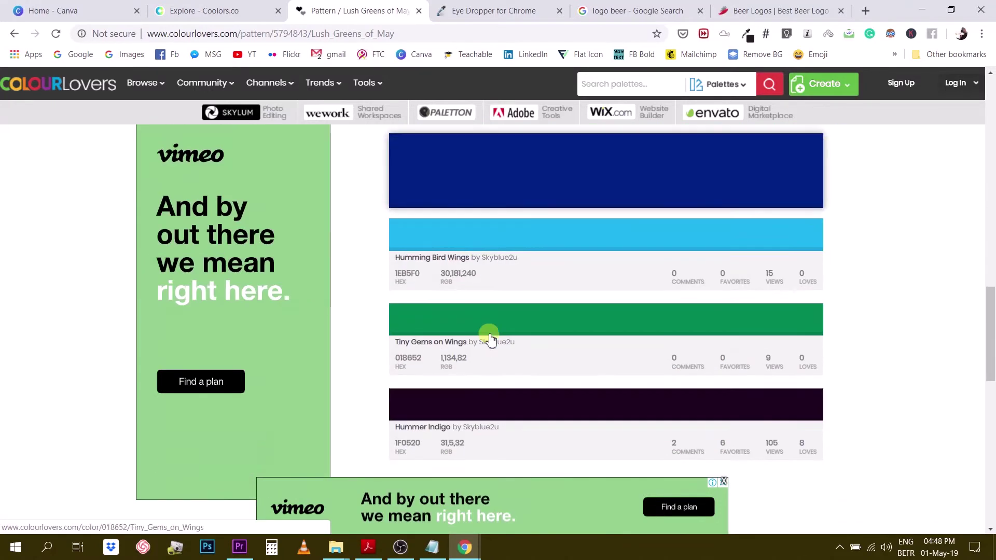
{"action": "scroll", "coordinate": [478, 330], "scroll_direction": "up", "scroll_amount": 9}
{"action": "scroll", "coordinate": [478, 330], "scroll_direction": "up", "scroll_amount": 3}
{"action": "scroll", "coordinate": [477, 326], "scroll_direction": "down", "scroll_amount": 3}
{"action": "scroll", "coordinate": [476, 321], "scroll_direction": "up", "scroll_amount": 8}
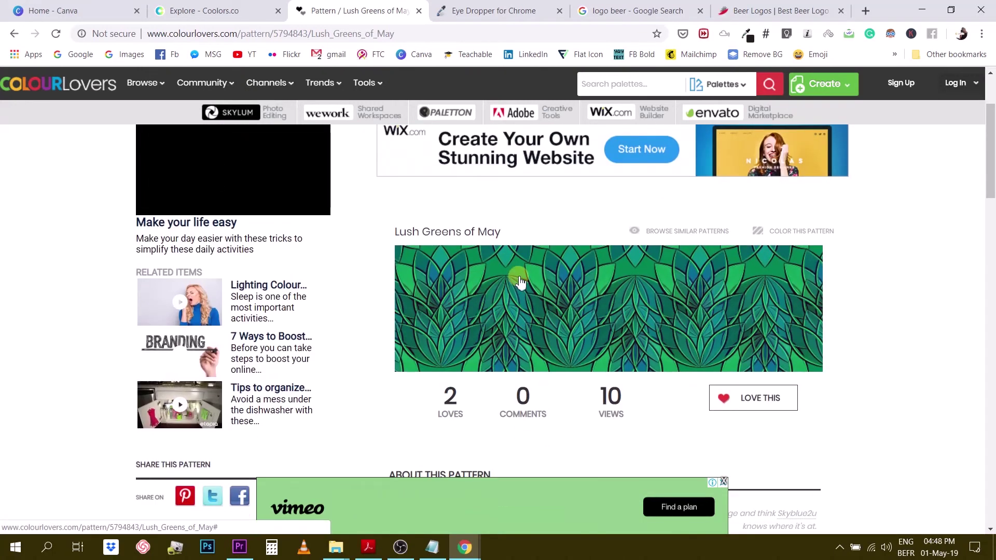
{"action": "scroll", "coordinate": [573, 271], "scroll_direction": "down", "scroll_amount": 2}
{"action": "scroll", "coordinate": [624, 267], "scroll_direction": "up", "scroll_amount": 1}
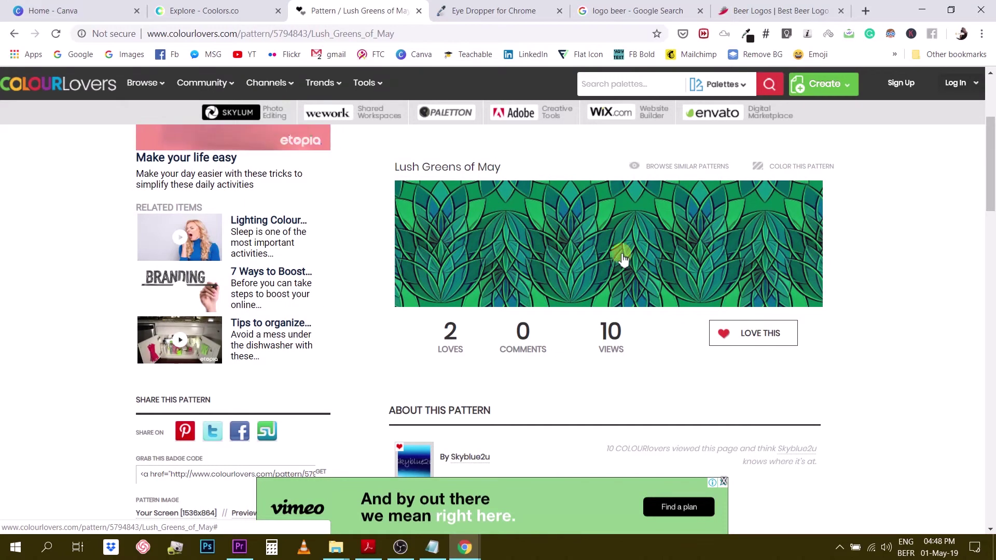
Check the pattern image's link options, then scroll to its 1200x800 image download.
{"action": "right_click", "coordinate": [621, 252]}
{"action": "left_click", "coordinate": [356, 270]}
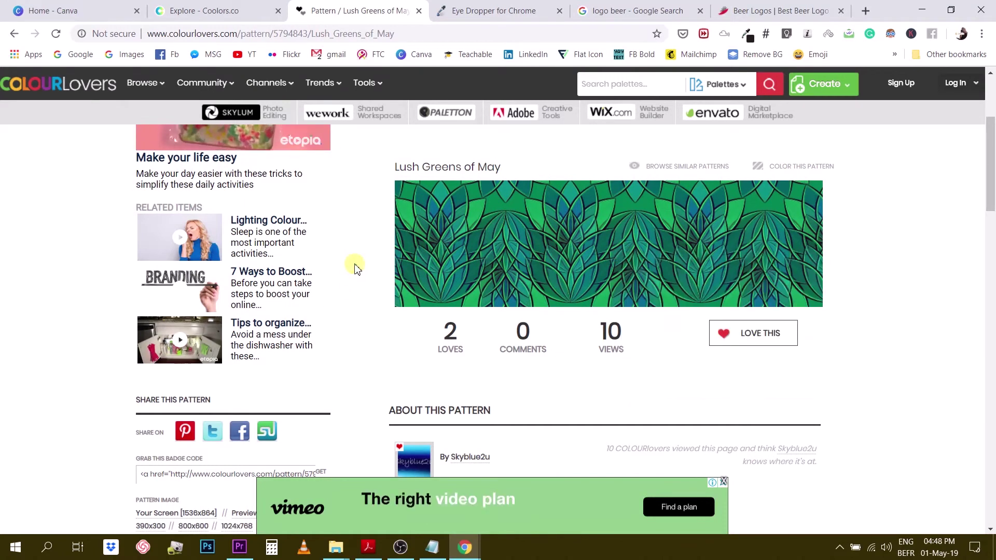
{"action": "scroll", "coordinate": [355, 269], "scroll_direction": "down", "scroll_amount": 1}
{"action": "scroll", "coordinate": [227, 425], "scroll_direction": "down", "scroll_amount": 1}
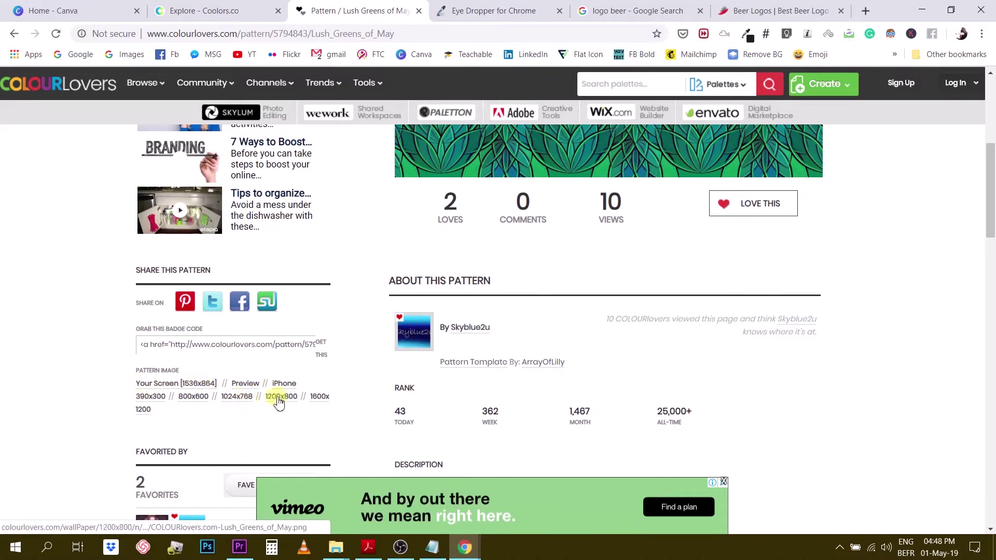
{"action": "scroll", "coordinate": [173, 396], "scroll_direction": "down", "scroll_amount": 2}
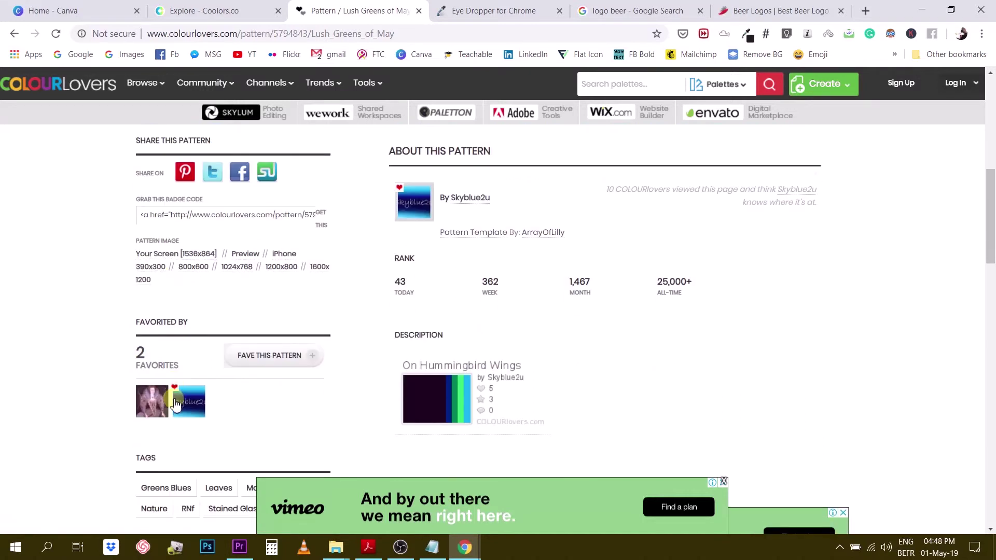
{"action": "scroll", "coordinate": [205, 347], "scroll_direction": "up", "scroll_amount": 1}
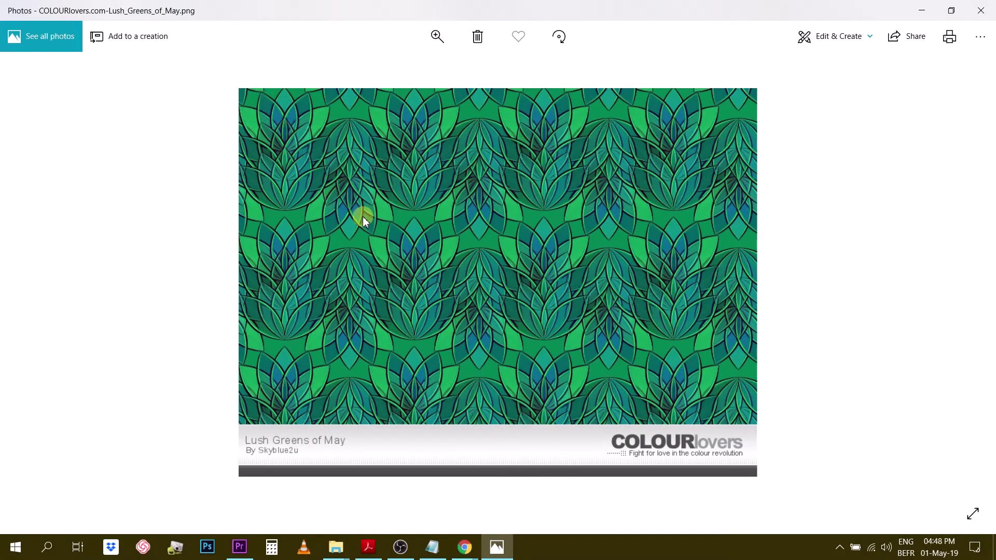
Save a Desktop copy of the Lush Greens of May image from Photos, then minimise Photos.
{"action": "right_click", "coordinate": [484, 196]}
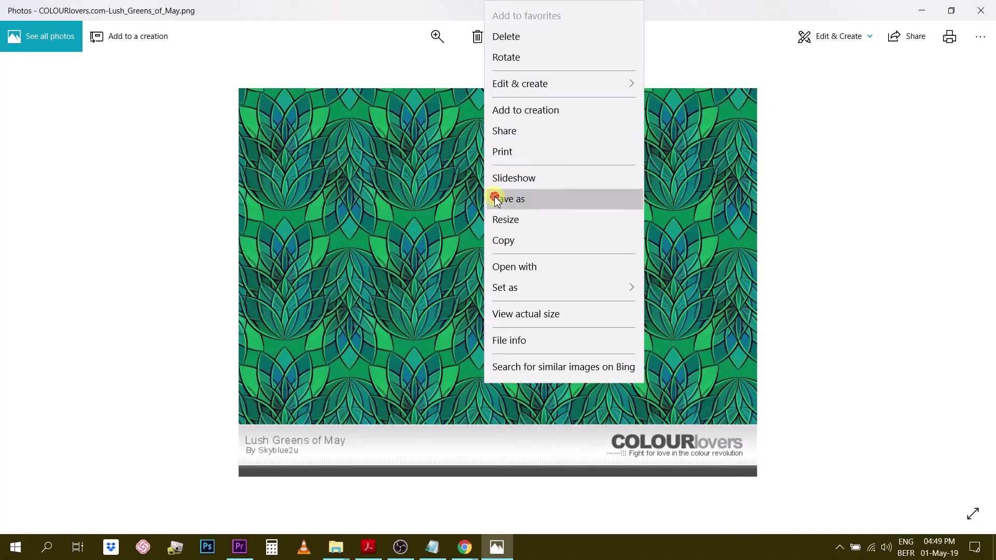
{"action": "left_click", "coordinate": [494, 197]}
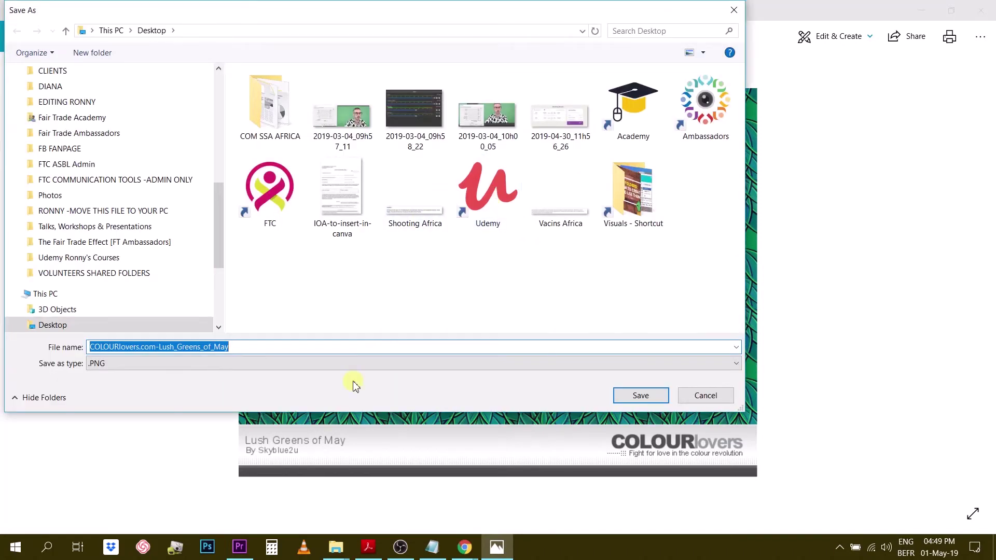
{"action": "type", "text": "pattern 01"}
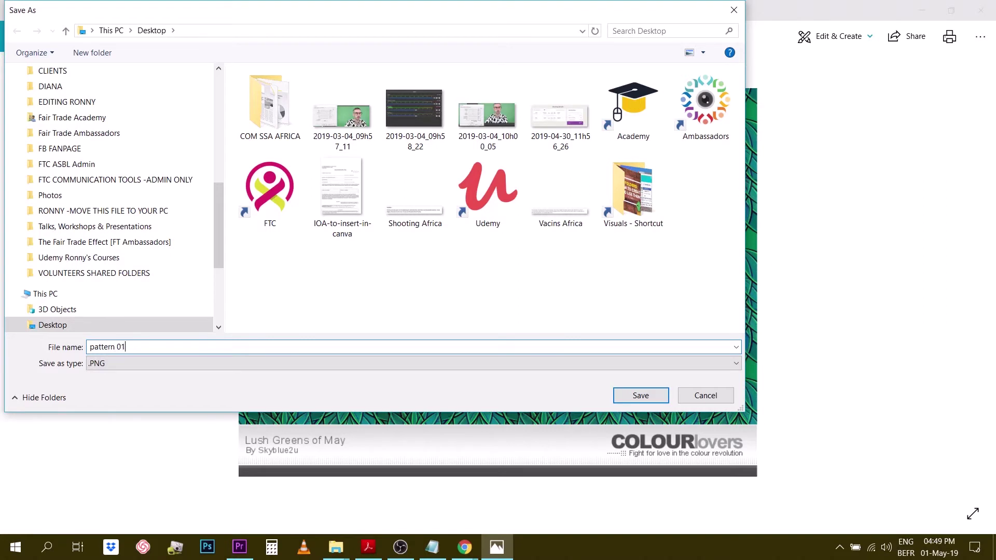
{"action": "key", "text": "Return"}
{"action": "left_click", "coordinate": [936, 15]}
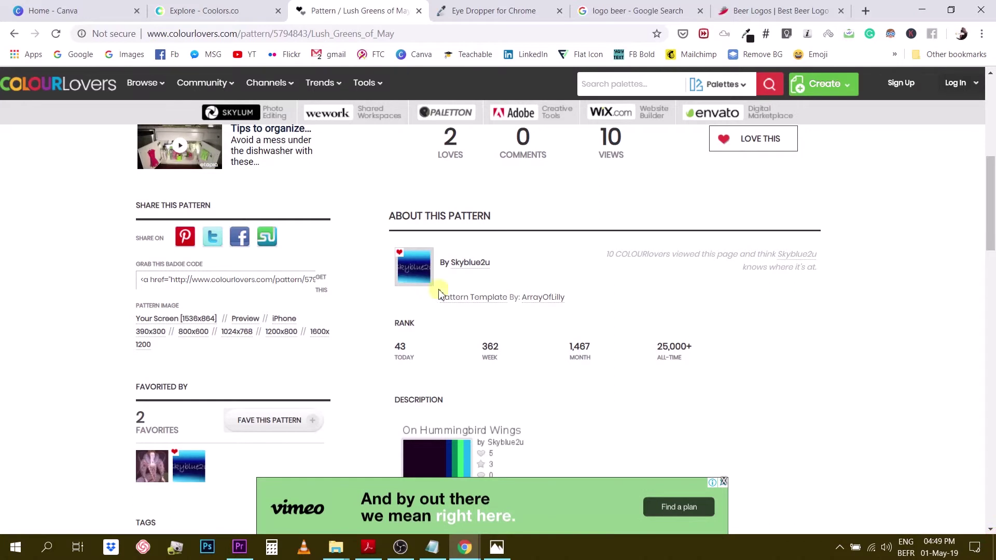
Start a new Canva presentation and upload the pattern 01 file from the Desktop.
{"action": "left_click", "coordinate": [50, 11]}
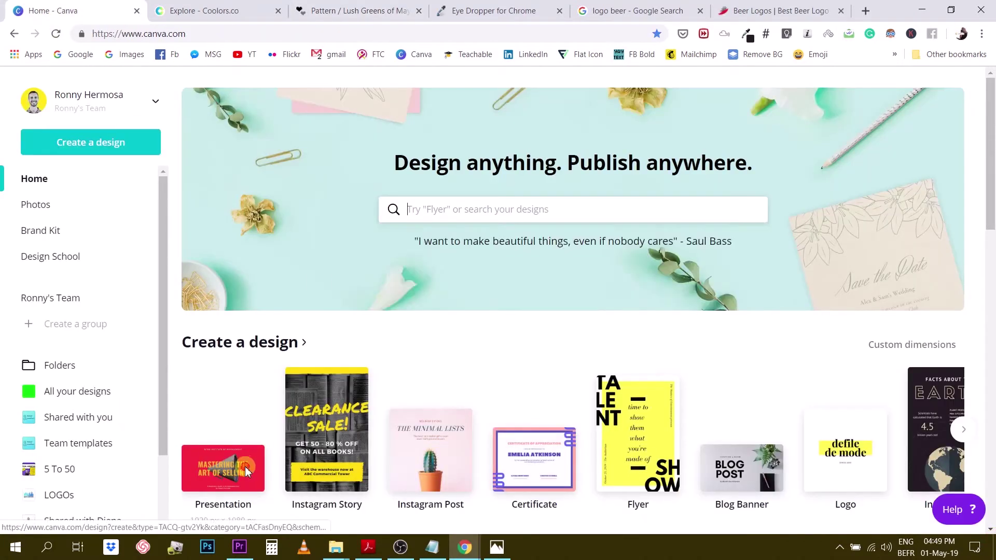
{"action": "left_click", "coordinate": [317, 461]}
{"action": "left_click", "coordinate": [992, 545]}
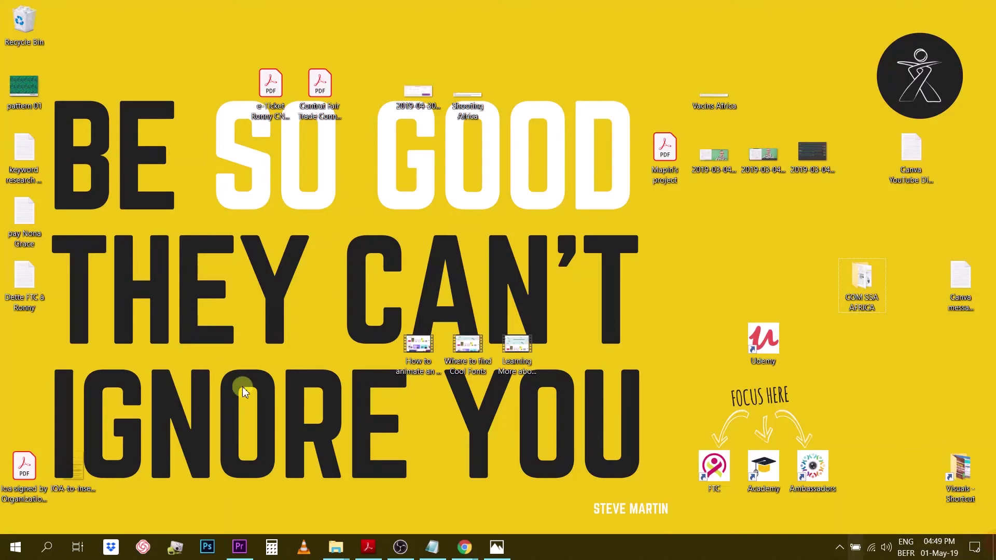
{"action": "left_click_drag", "start_coordinate": [16, 85], "coordinate": [160, 294]}
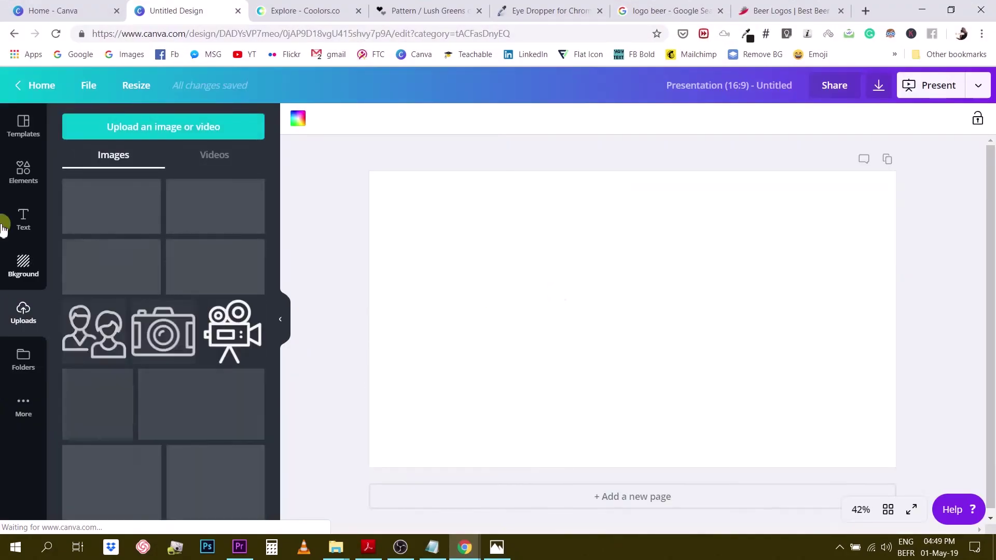
Add a photo grid, fill it with the leaf pattern, and crop it to fill the slide.
{"action": "left_click", "coordinate": [20, 171]}
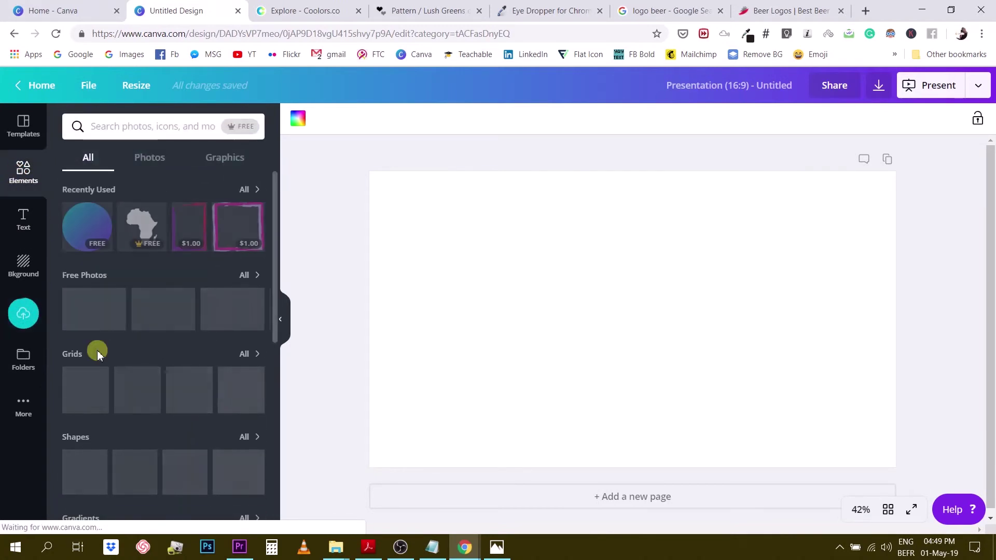
{"action": "left_click", "coordinate": [86, 402]}
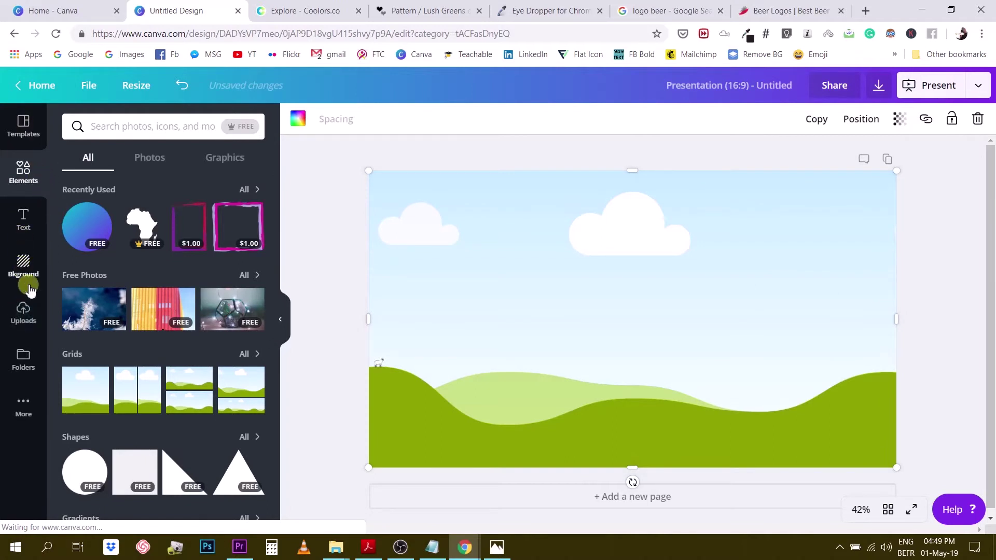
{"action": "left_click", "coordinate": [23, 312]}
{"action": "left_click_drag", "start_coordinate": [87, 207], "coordinate": [415, 226]}
{"action": "double_click", "coordinate": [521, 294]}
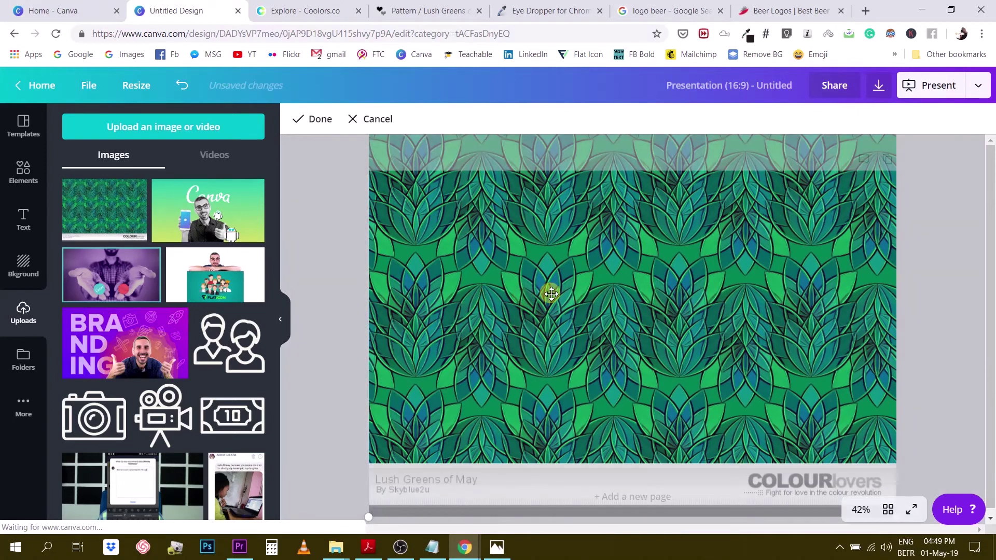
{"action": "scroll", "coordinate": [611, 365], "scroll_direction": "down", "scroll_amount": 1}
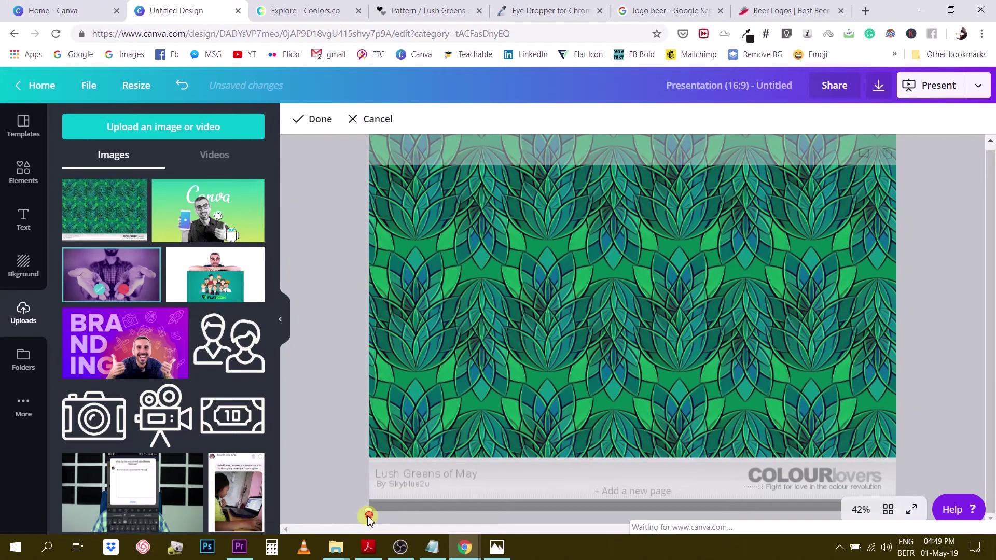
{"action": "left_click_drag", "start_coordinate": [367, 517], "coordinate": [350, 524]}
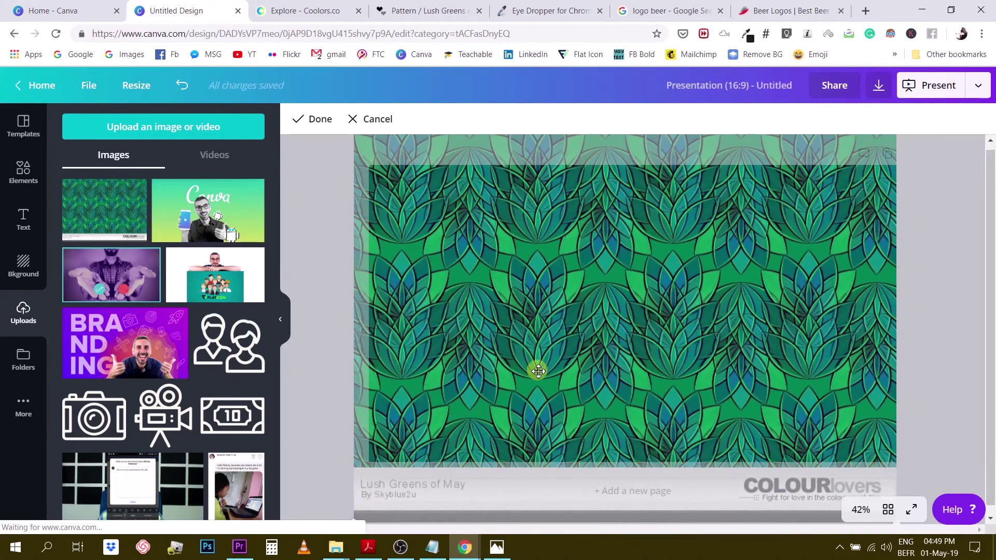
{"action": "left_click_drag", "start_coordinate": [539, 372], "coordinate": [545, 370]}
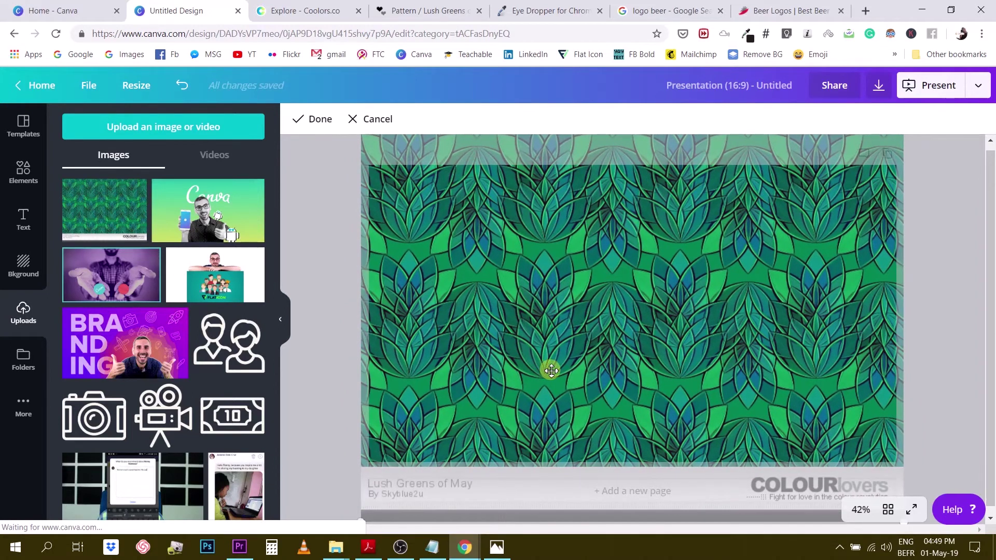
{"action": "key", "text": "Return"}
{"action": "left_click", "coordinate": [936, 265]}
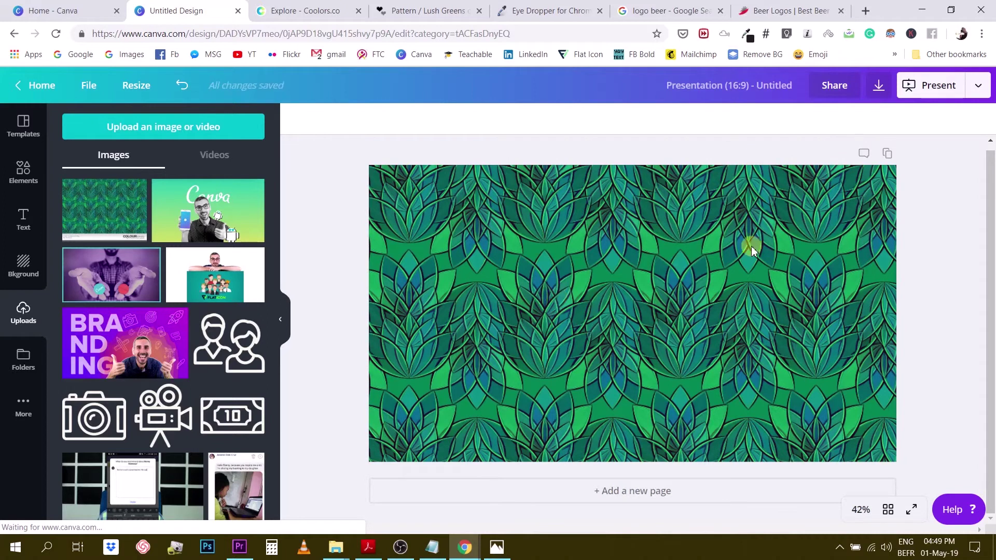
{"action": "left_click", "coordinate": [812, 242]}
Try the leaf pattern's transparency, then adjust it to saturation 28 and tint 46.
{"action": "left_click", "coordinate": [901, 120]}
{"action": "mouse_move", "coordinate": [873, 154]}
{"action": "left_mouse_down"}
{"action": "mouse_move", "coordinate": [827, 166]}
{"action": "mouse_move", "coordinate": [873, 171]}
{"action": "left_mouse_up"}
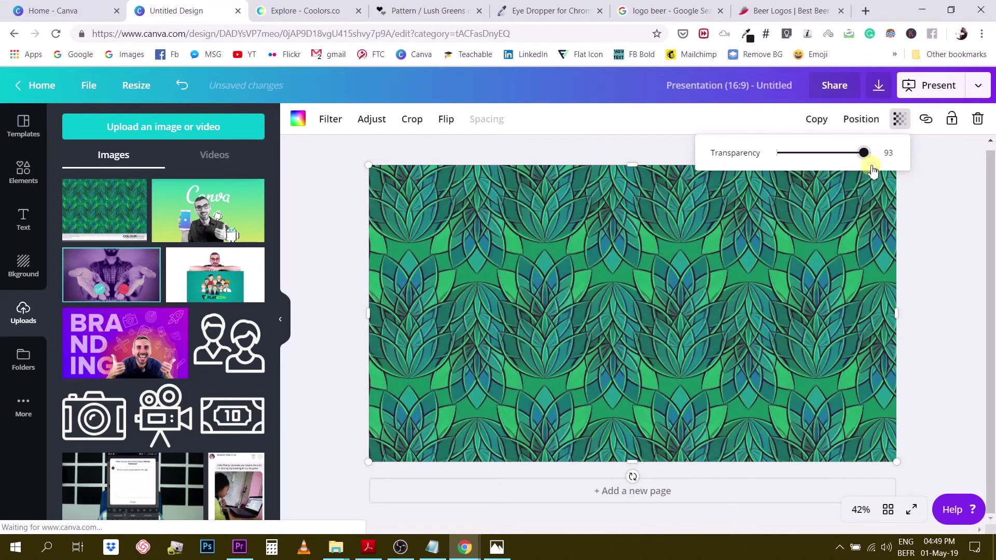
{"action": "left_click", "coordinate": [369, 122]}
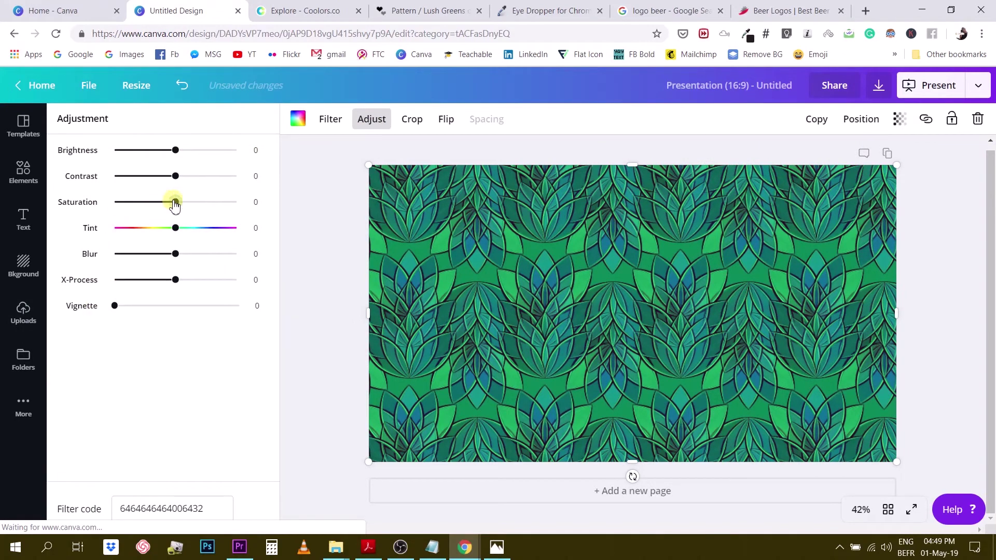
{"action": "left_click_drag", "start_coordinate": [176, 204], "coordinate": [206, 227]}
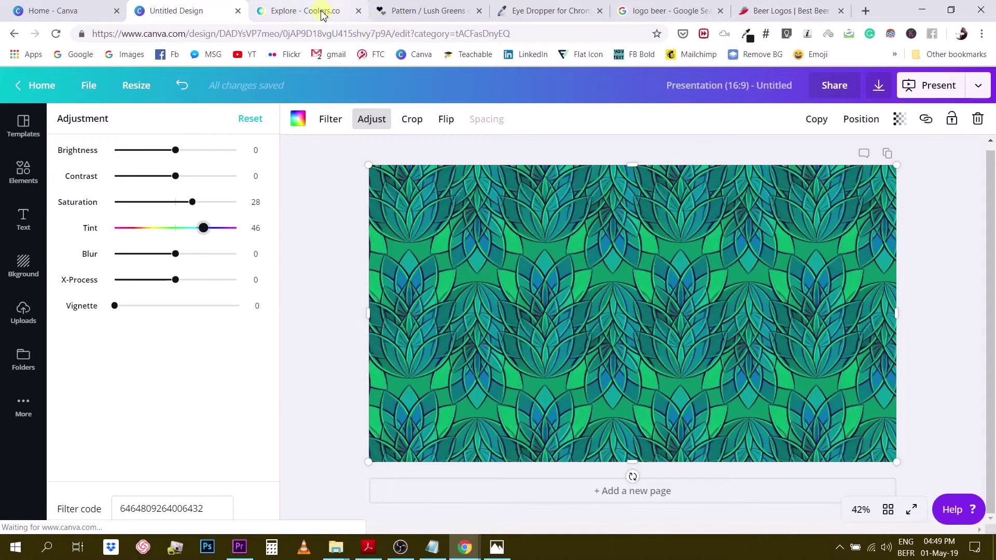
{"action": "left_click", "coordinate": [424, 11]}
Go to the COLOURlovers Browse Patterns listing.
{"action": "scroll", "coordinate": [462, 405], "scroll_direction": "down", "scroll_amount": 5}
{"action": "scroll", "coordinate": [461, 410], "scroll_direction": "up", "scroll_amount": 15}
{"action": "scroll", "coordinate": [533, 335], "scroll_direction": "down", "scroll_amount": 2}
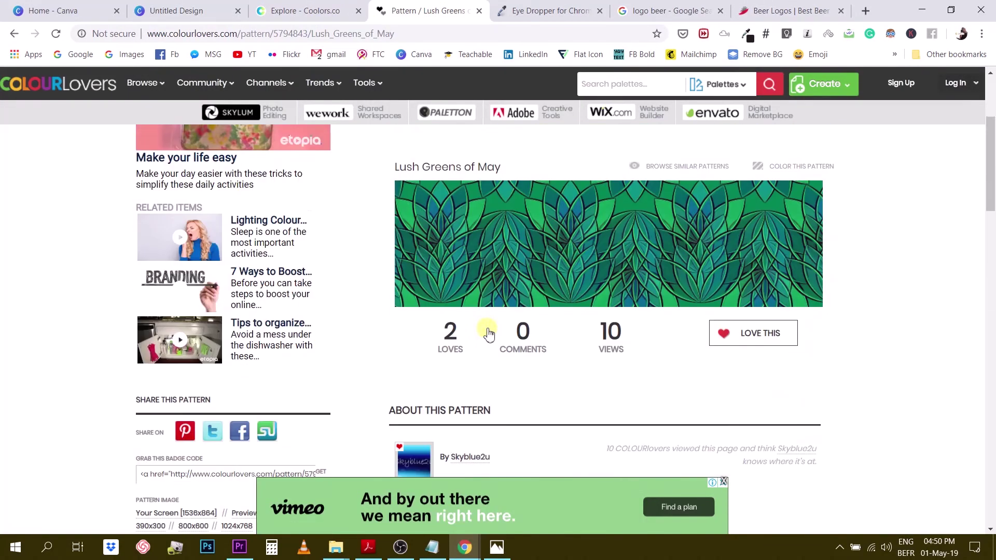
{"action": "scroll", "coordinate": [535, 333], "scroll_direction": "down", "scroll_amount": 3}
{"action": "scroll", "coordinate": [536, 332], "scroll_direction": "up", "scroll_amount": 7}
{"action": "left_click", "coordinate": [147, 85]}
{"action": "left_click", "coordinate": [145, 129]}
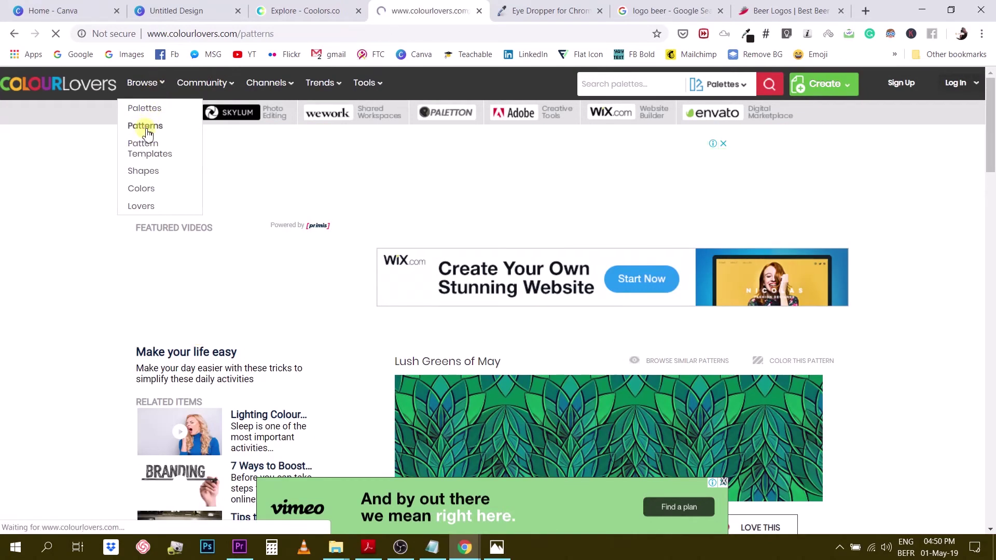
{"action": "left_click", "coordinate": [145, 83]}
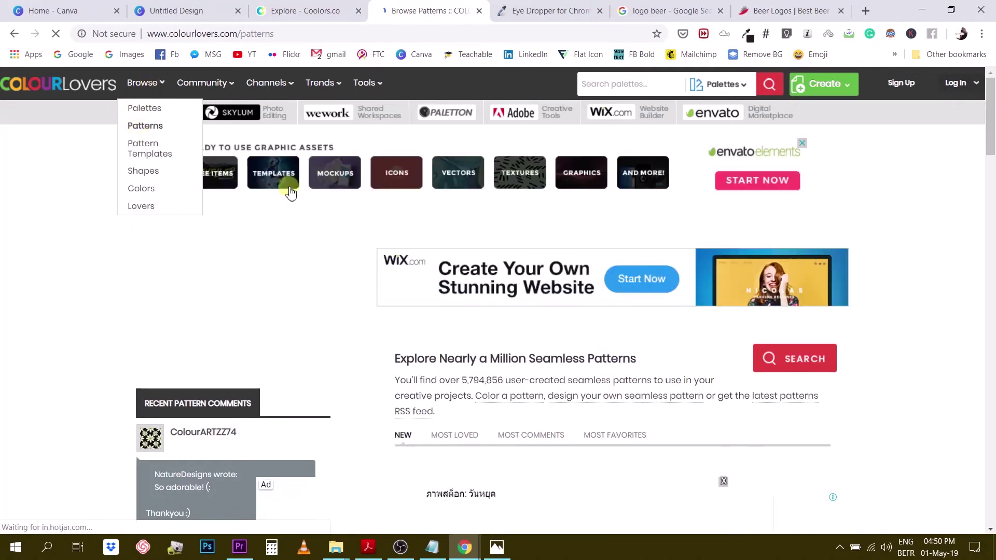
{"action": "scroll", "coordinate": [536, 311], "scroll_direction": "down", "scroll_amount": 3}
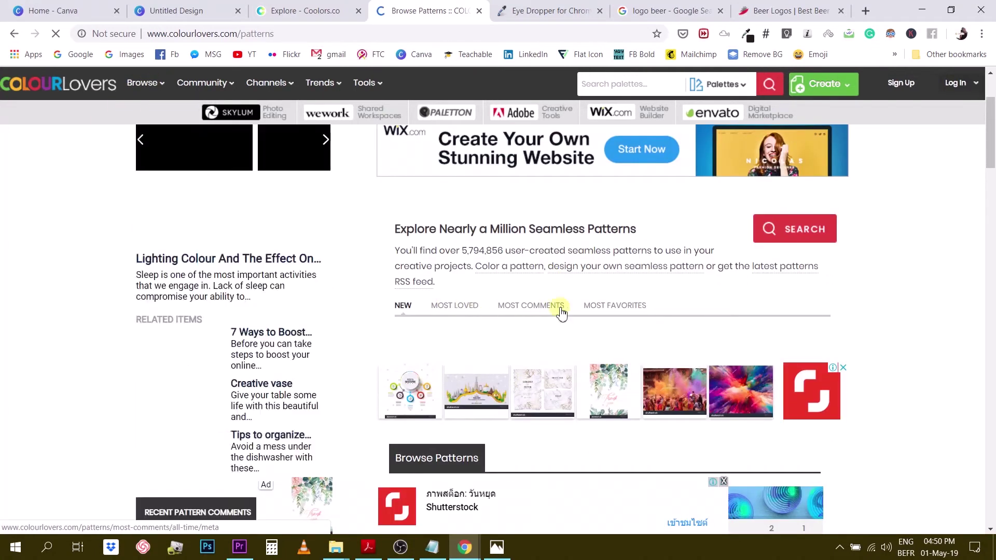
Sort patterns by Most Favorites and scroll to the pink-and-green pixel '(???)' pattern.
{"action": "left_click", "coordinate": [624, 306]}
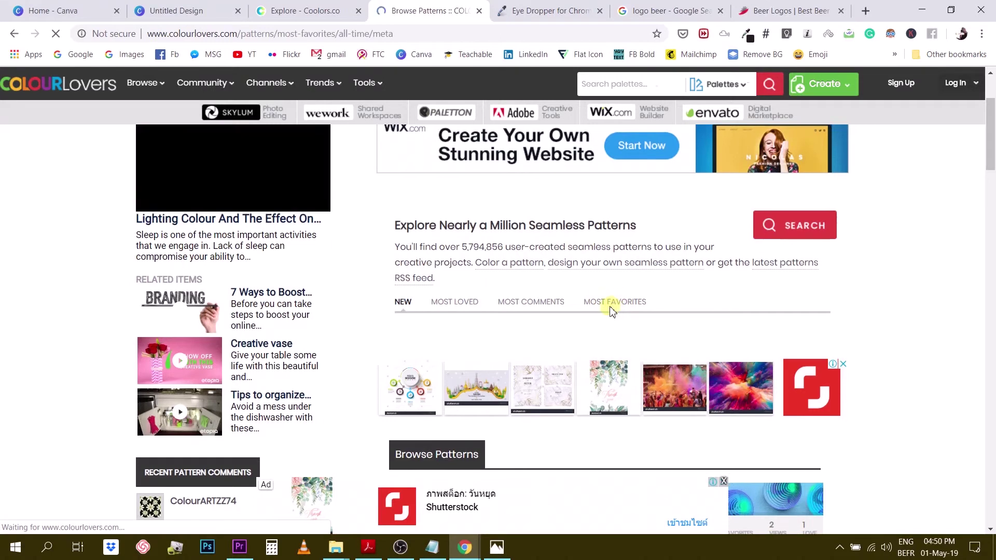
{"action": "scroll", "coordinate": [687, 313], "scroll_direction": "down", "scroll_amount": 6}
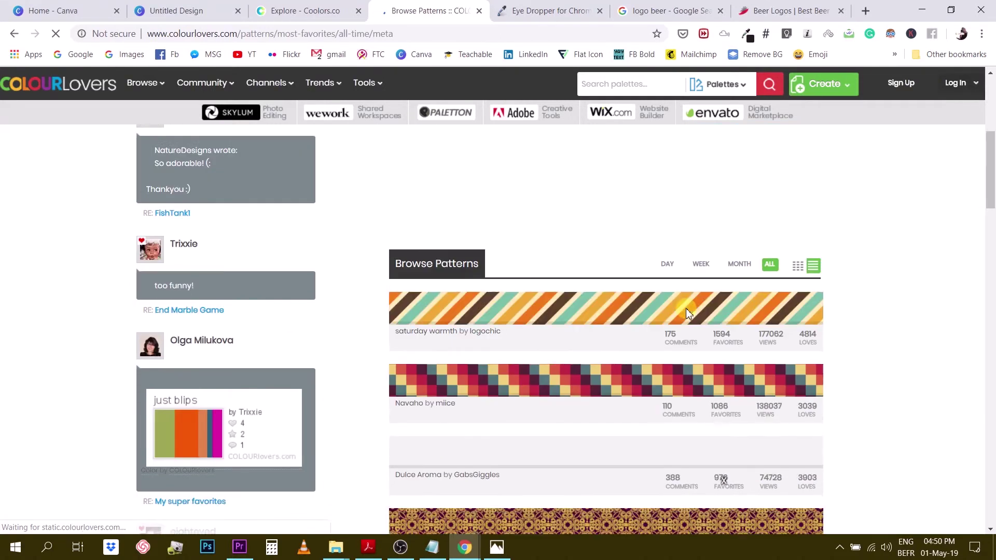
{"action": "scroll", "coordinate": [687, 314], "scroll_direction": "down", "scroll_amount": 4}
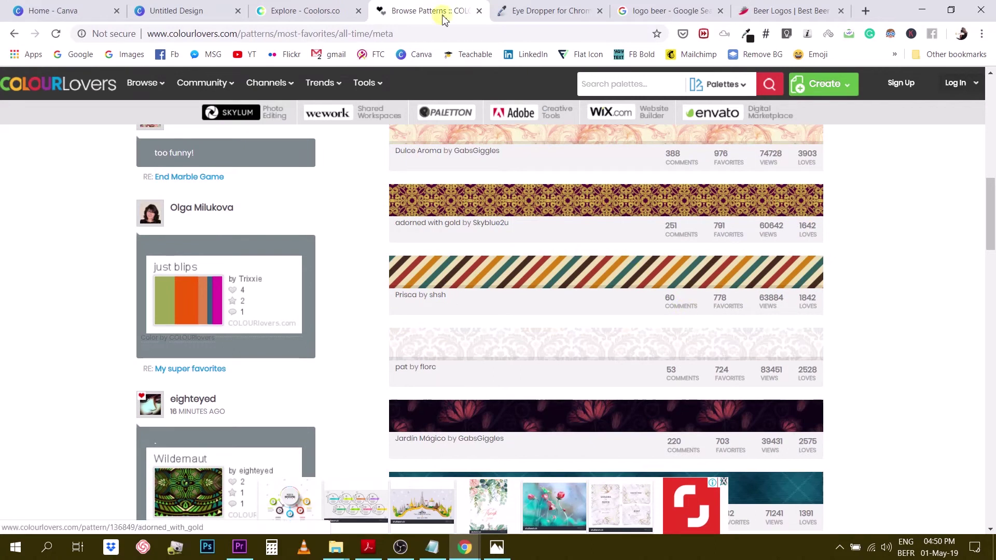
{"action": "scroll", "coordinate": [556, 305], "scroll_direction": "down", "scroll_amount": 4}
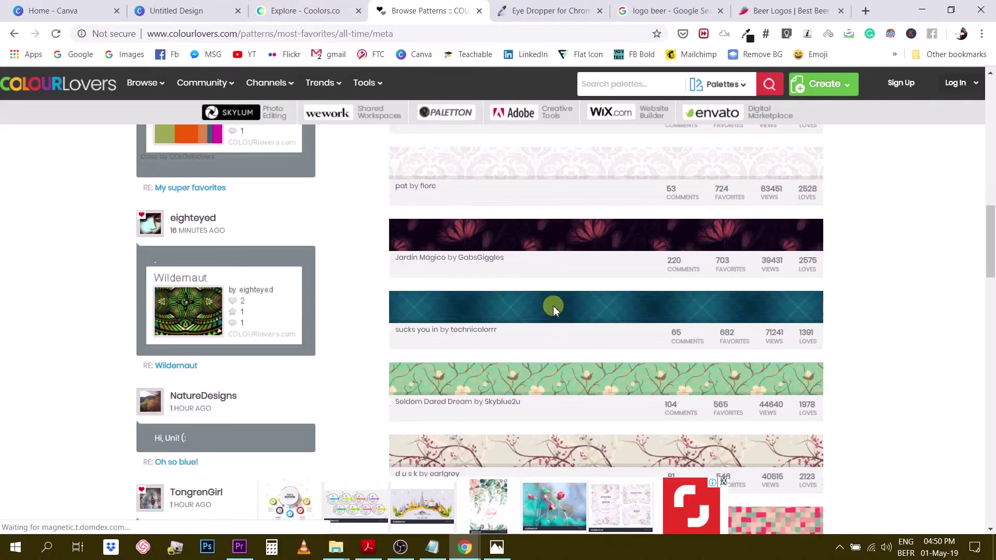
{"action": "scroll", "coordinate": [553, 306], "scroll_direction": "down", "scroll_amount": 5}
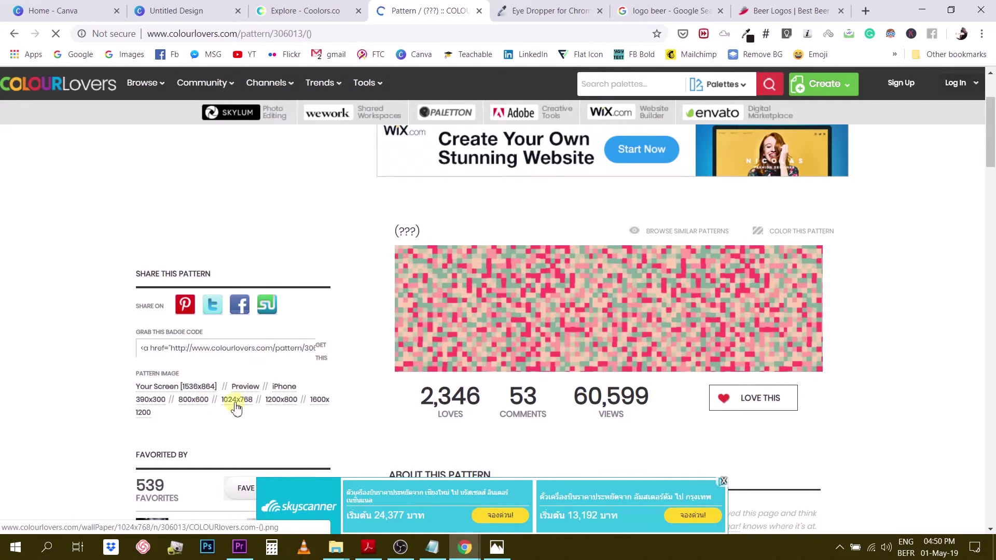
{"action": "scroll", "coordinate": [223, 376], "scroll_direction": "down", "scroll_amount": 5}
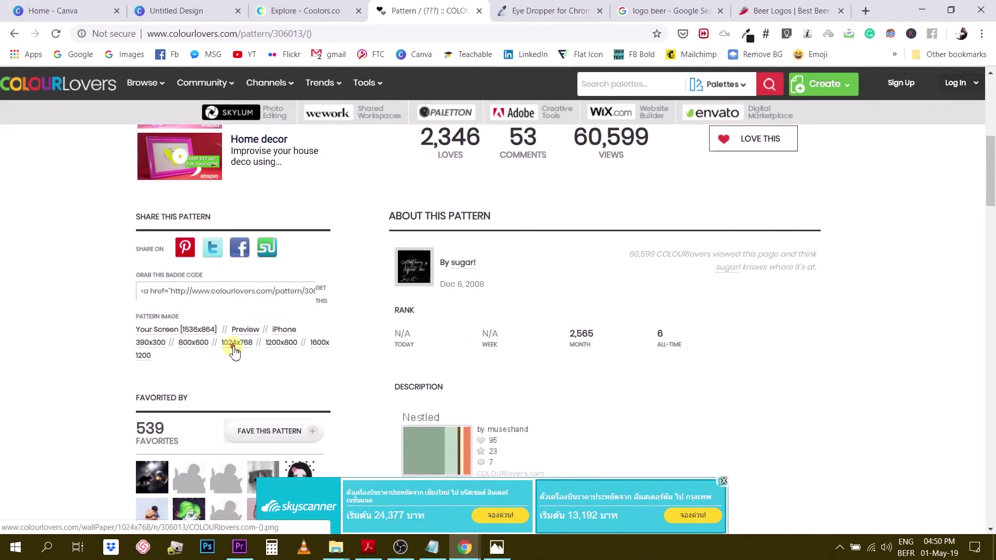
Save the pink pixel pattern from Photos as 'pattern 02' on the Desktop and upload it to Canva.
{"action": "left_click", "coordinate": [235, 343]}
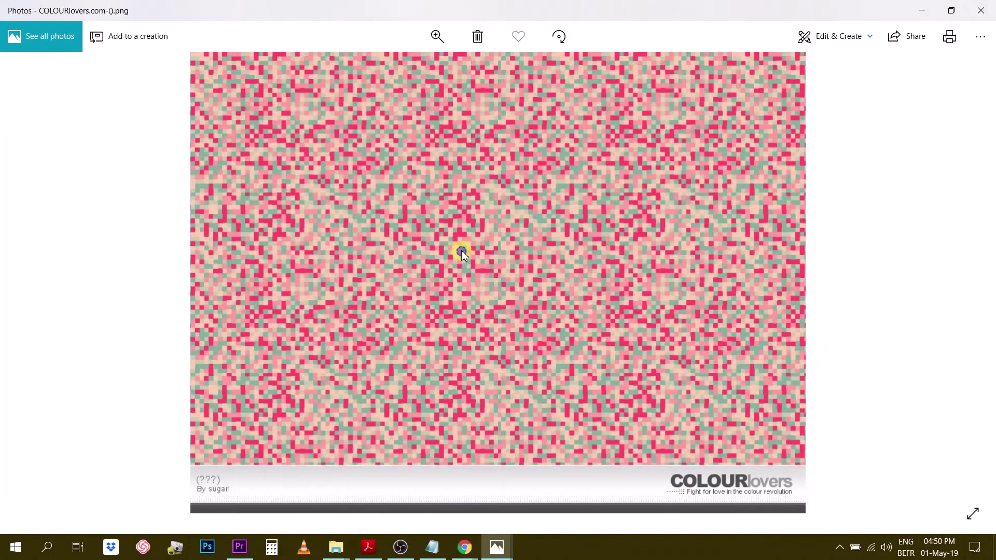
{"action": "right_click", "coordinate": [462, 250]}
{"action": "left_click", "coordinate": [492, 198]}
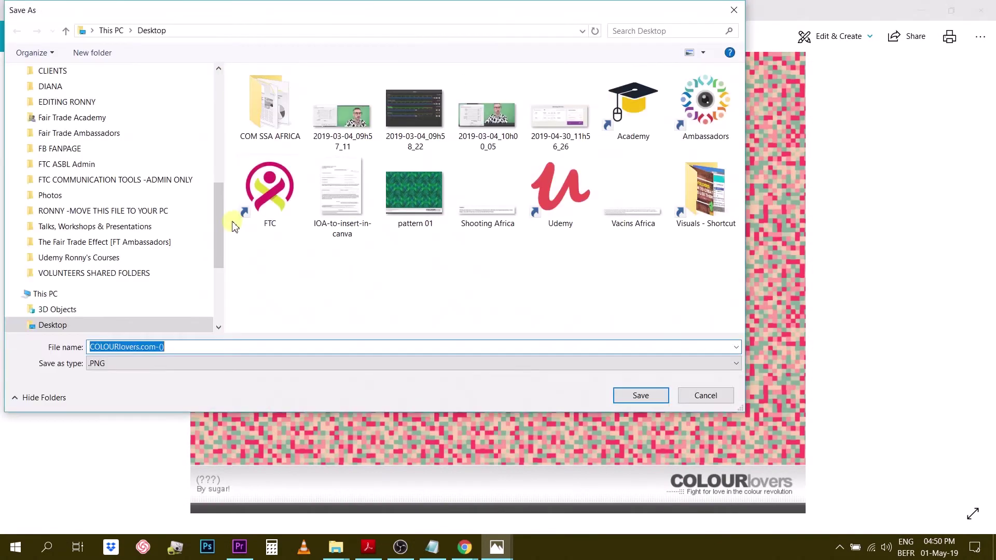
{"action": "left_click", "coordinate": [426, 189]}
{"action": "left_click", "coordinate": [199, 346]}
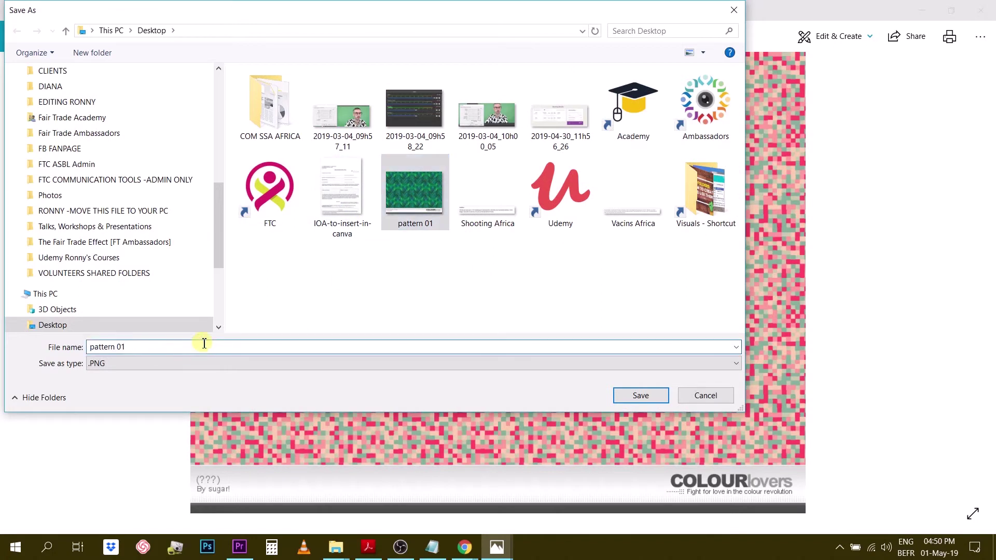
{"action": "key", "text": "Return"}
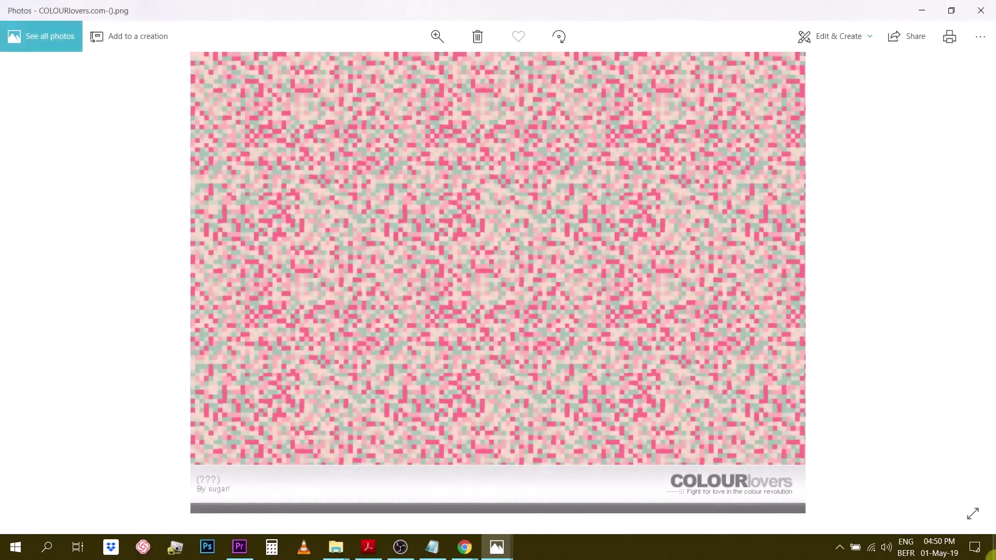
{"action": "left_click", "coordinate": [990, 552]}
{"action": "left_click_drag", "start_coordinate": [31, 343], "coordinate": [138, 293]}
Add a second page with a sky-and-hills grid squashed into a thin half-width strip.
{"action": "left_click", "coordinate": [616, 490]}
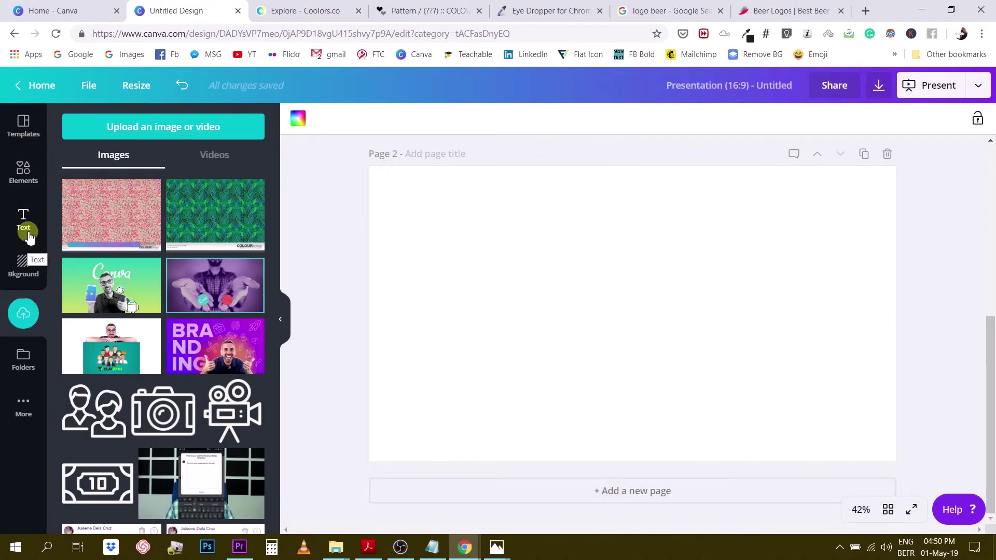
{"action": "left_click", "coordinate": [23, 172]}
{"action": "left_click", "coordinate": [86, 374]}
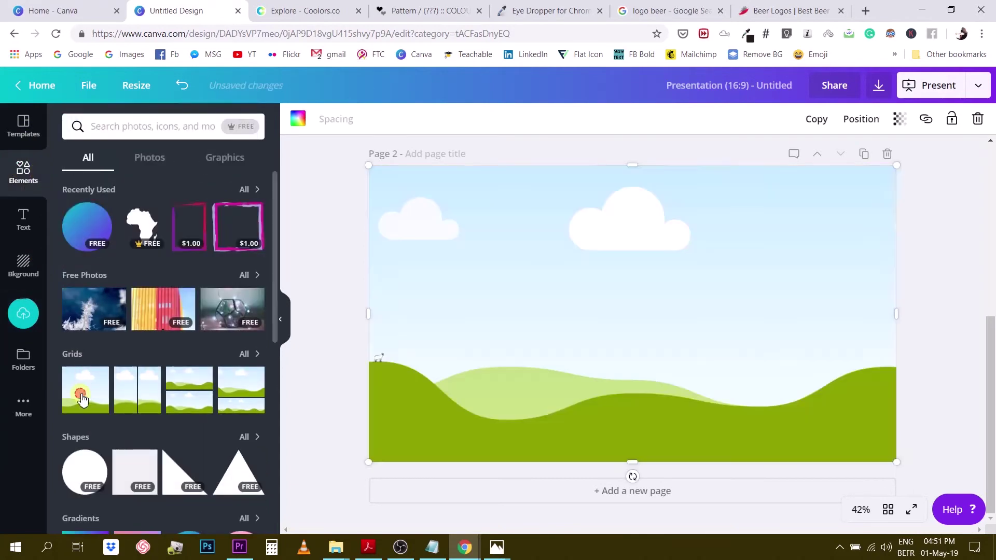
{"action": "left_click_drag", "start_coordinate": [631, 170], "coordinate": [604, 318]}
{"action": "left_click_drag", "start_coordinate": [899, 321], "coordinate": [603, 324]}
{"action": "left_click", "coordinate": [591, 275]}
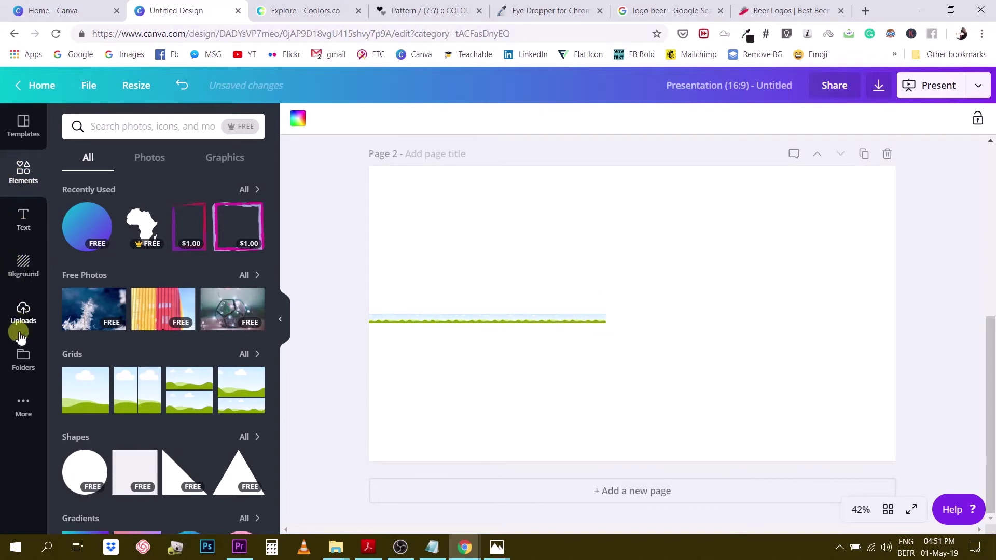
Fill the strip with the pink pixel pattern, move it toward centre, and narrow it to about 491×42.
{"action": "left_click", "coordinate": [23, 311]}
{"action": "left_click_drag", "start_coordinate": [129, 224], "coordinate": [406, 318]}
{"action": "left_click", "coordinate": [444, 262]}
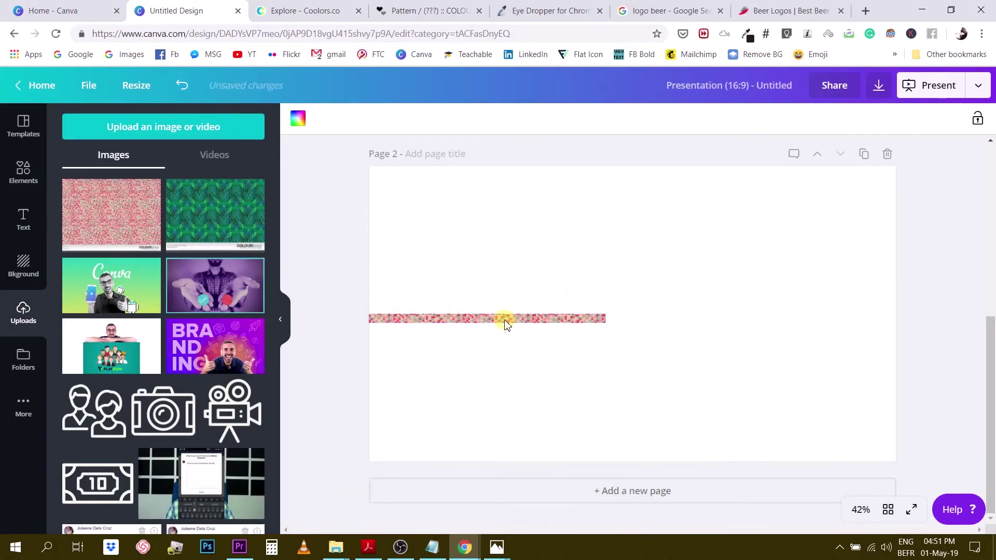
{"action": "left_click_drag", "start_coordinate": [507, 324], "coordinate": [648, 332]}
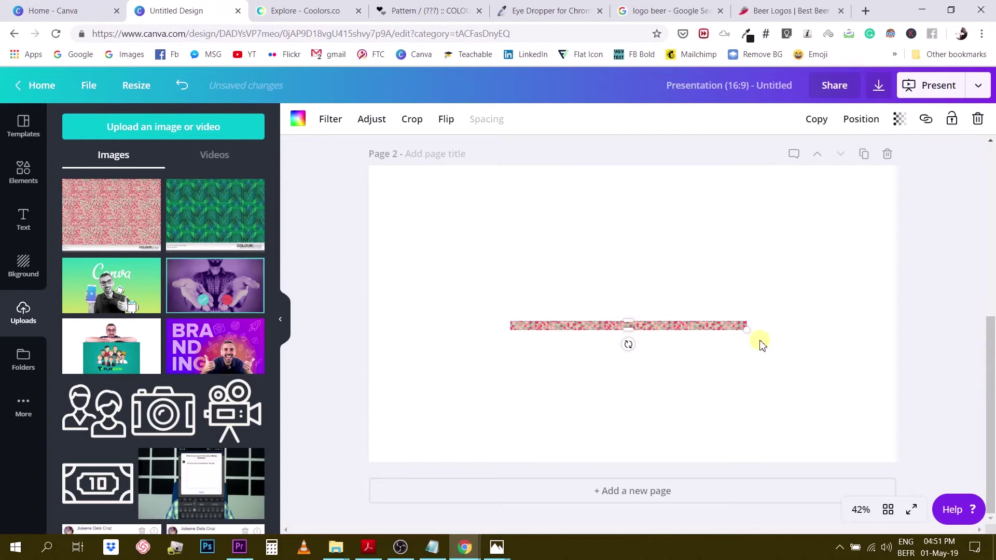
{"action": "left_click_drag", "start_coordinate": [737, 334], "coordinate": [655, 326]}
Enlarge and shift the pink pattern inside the strip's crop, apply it, and centre the strip.
{"action": "double_click", "coordinate": [639, 327]}
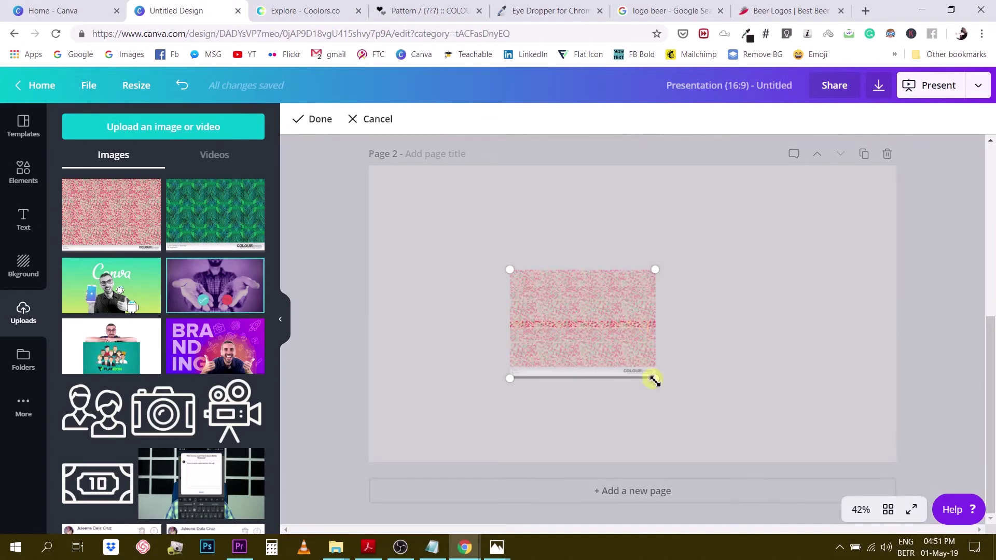
{"action": "left_click_drag", "start_coordinate": [654, 380], "coordinate": [881, 498]}
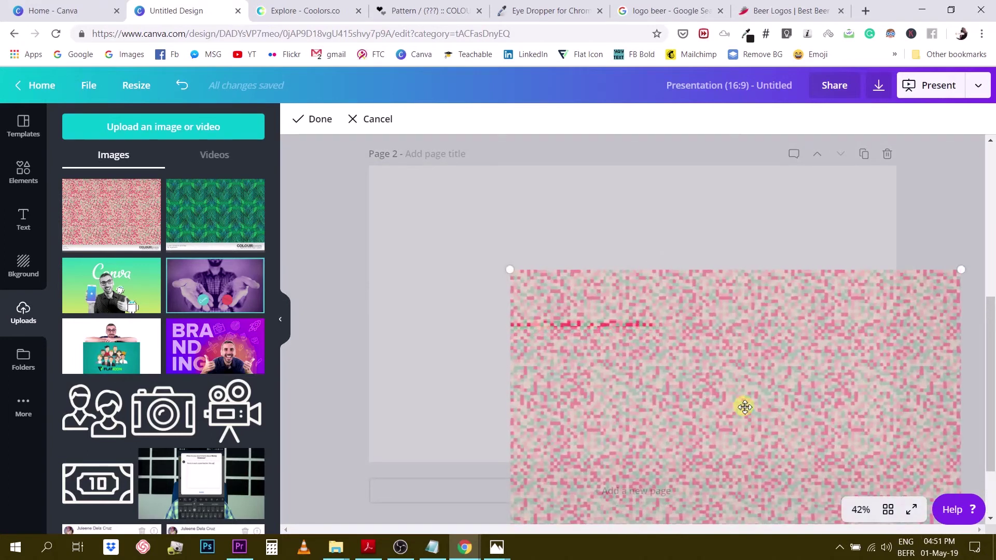
{"action": "left_click_drag", "start_coordinate": [742, 407], "coordinate": [751, 463]}
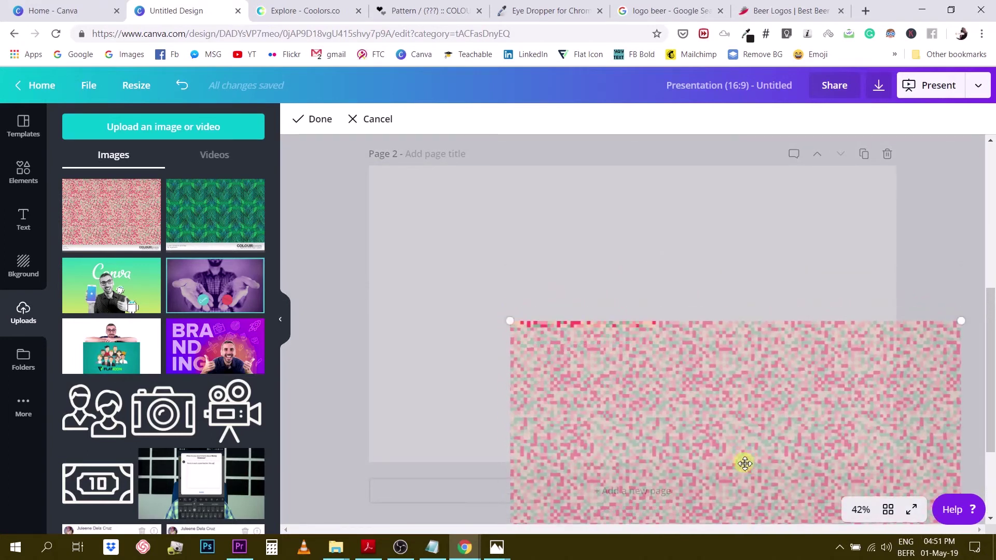
{"action": "key", "text": "Return"}
{"action": "left_click_drag", "start_coordinate": [626, 331], "coordinate": [671, 315]}
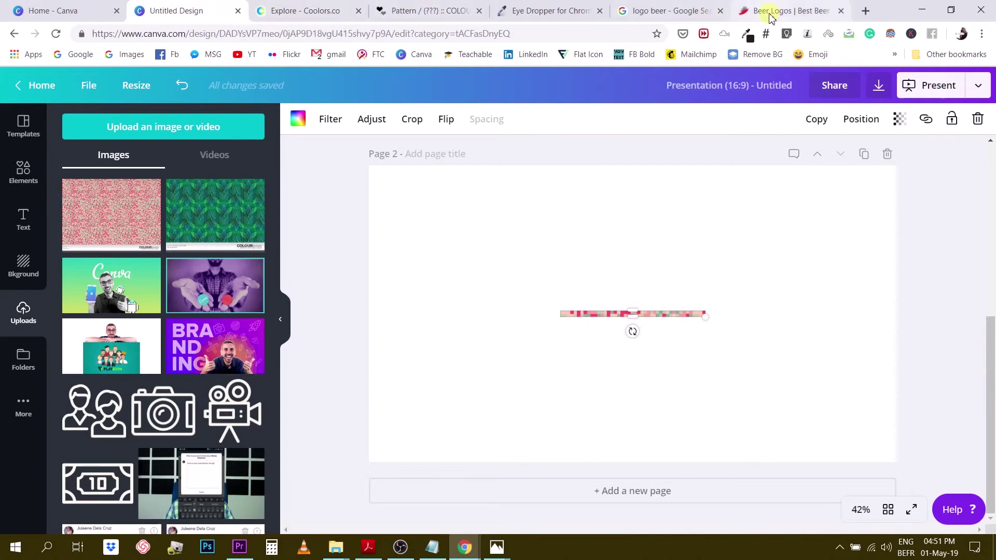
Open the COLOURlovers pink pixel pattern page and scroll down to its Colors list and back up.
{"action": "left_click", "coordinate": [429, 10]}
{"action": "scroll", "coordinate": [203, 346], "scroll_direction": "up", "scroll_amount": 1}
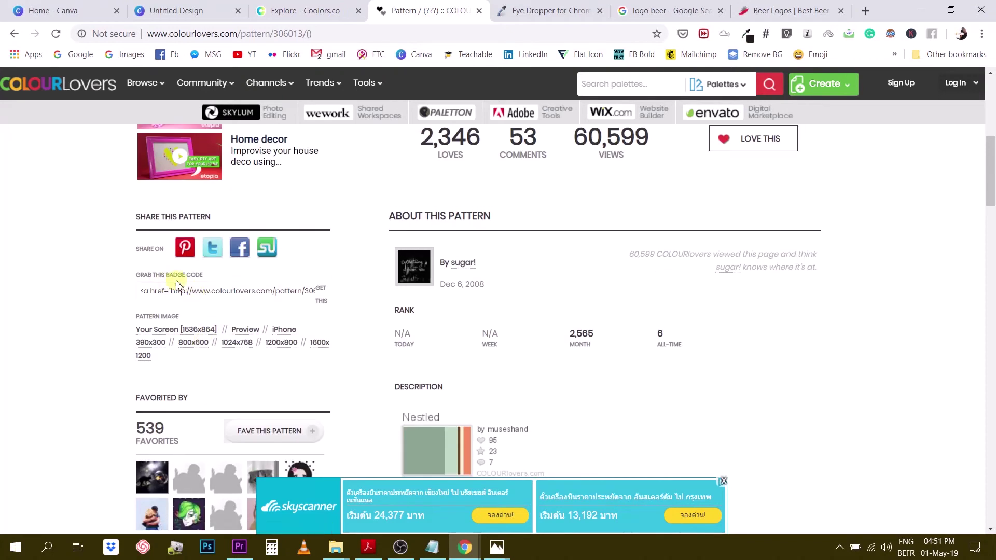
{"action": "scroll", "coordinate": [204, 307], "scroll_direction": "down", "scroll_amount": 5}
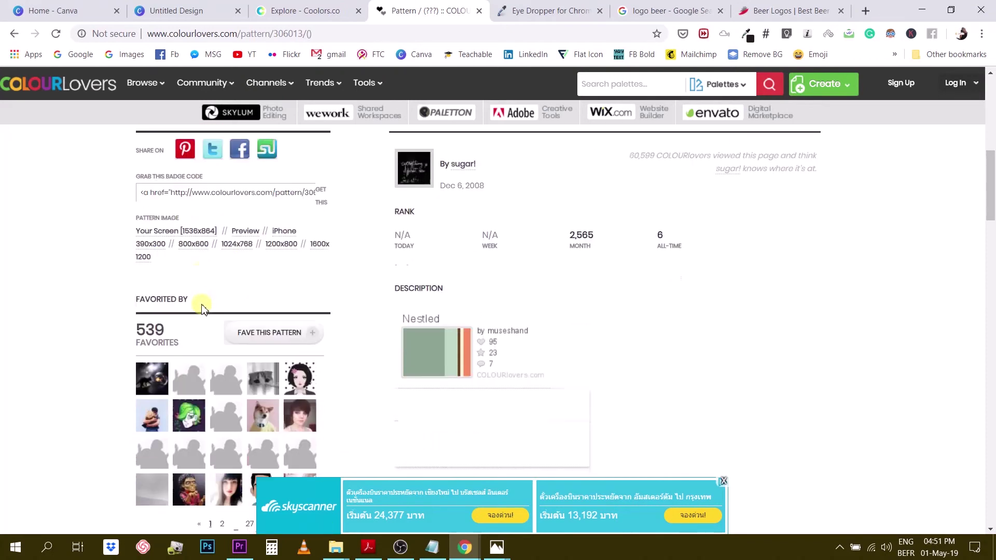
{"action": "scroll", "coordinate": [202, 310], "scroll_direction": "down", "scroll_amount": 2}
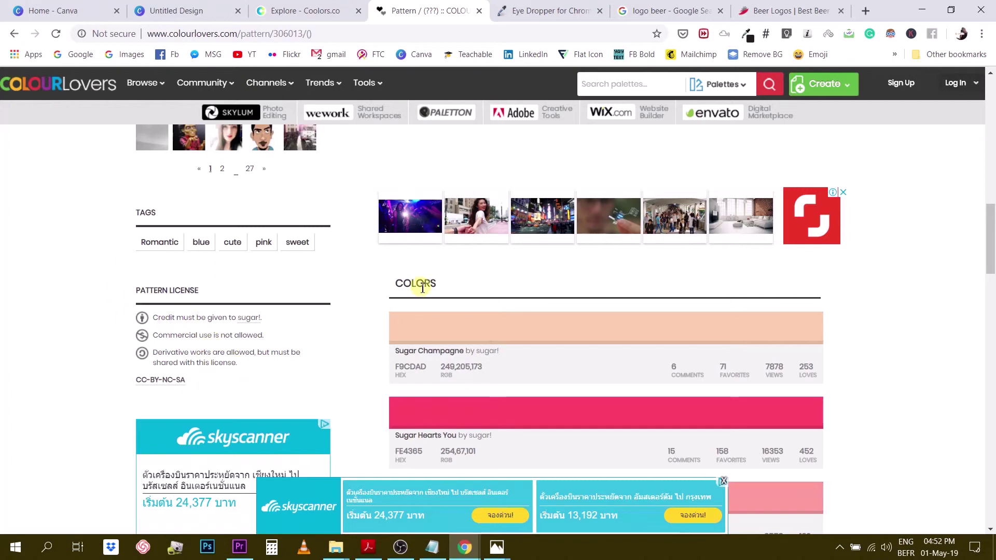
{"action": "scroll", "coordinate": [420, 290], "scroll_direction": "up", "scroll_amount": 3}
{"action": "scroll", "coordinate": [402, 267], "scroll_direction": "up", "scroll_amount": 4}
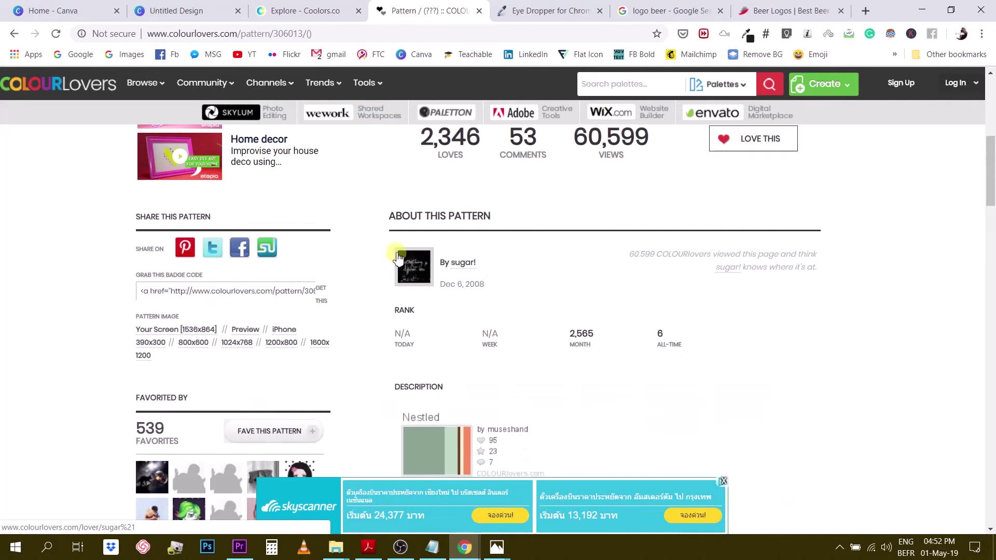
{"action": "scroll", "coordinate": [399, 249], "scroll_direction": "up", "scroll_amount": 7}
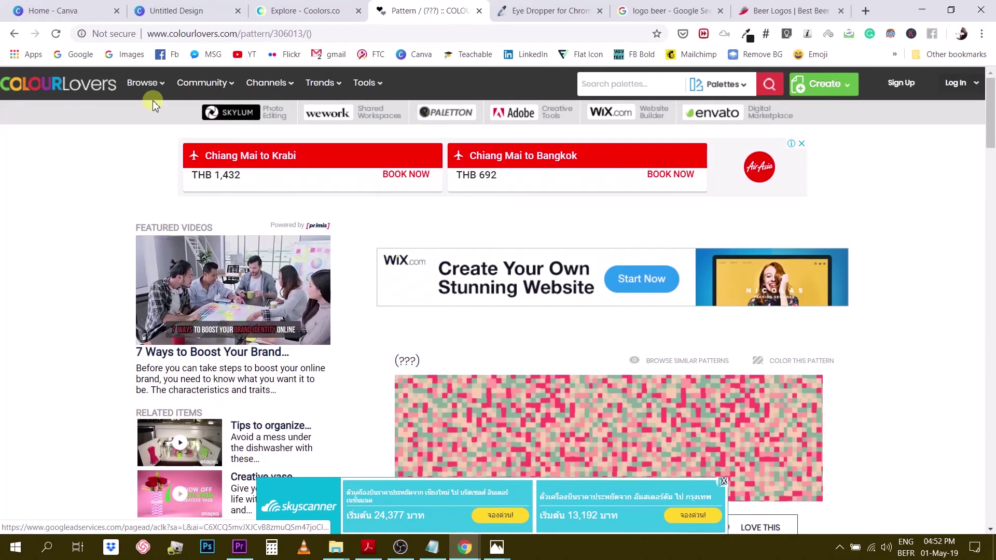
Go to Browse > Shapes on COLOURlovers and scroll up and down through the shape thumbnails.
{"action": "mouse_move", "coordinate": [142, 85]}
{"action": "left_click", "coordinate": [154, 154]}
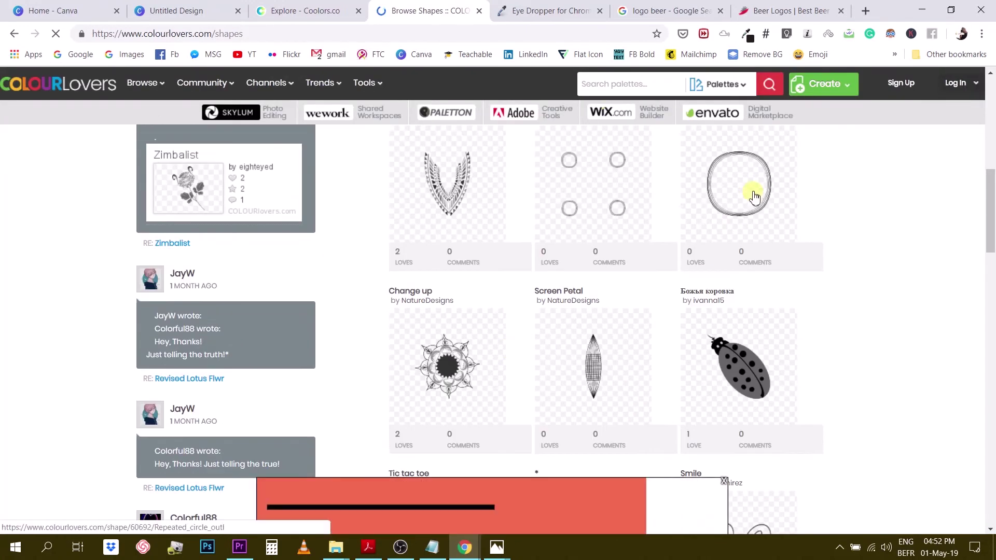
{"action": "scroll", "coordinate": [613, 222], "scroll_direction": "down", "scroll_amount": 9}
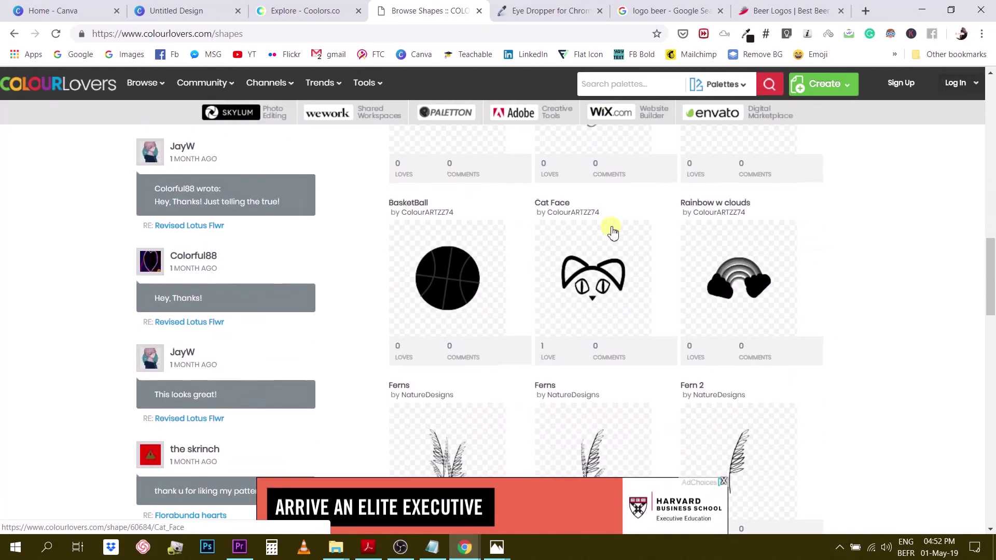
{"action": "scroll", "coordinate": [612, 232], "scroll_direction": "down", "scroll_amount": 8}
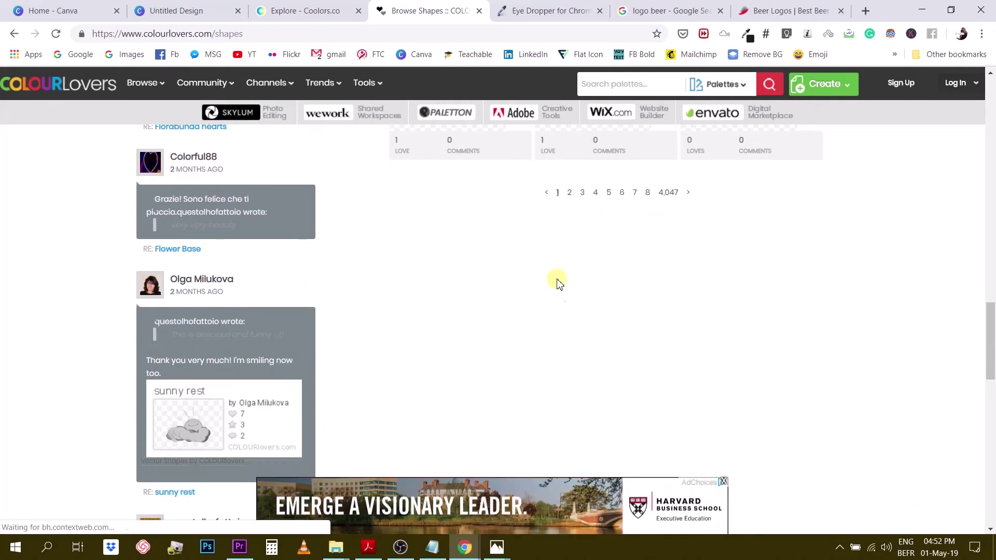
{"action": "scroll", "coordinate": [559, 295], "scroll_direction": "up", "scroll_amount": 15}
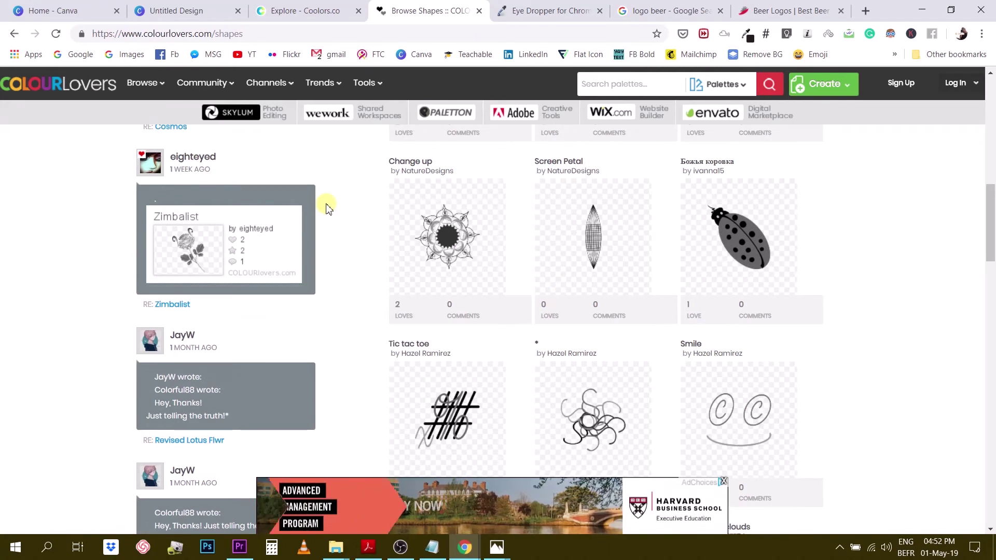
{"action": "scroll", "coordinate": [327, 202], "scroll_direction": "up", "scroll_amount": 10}
{"action": "scroll", "coordinate": [306, 154], "scroll_direction": "up", "scroll_amount": 3}
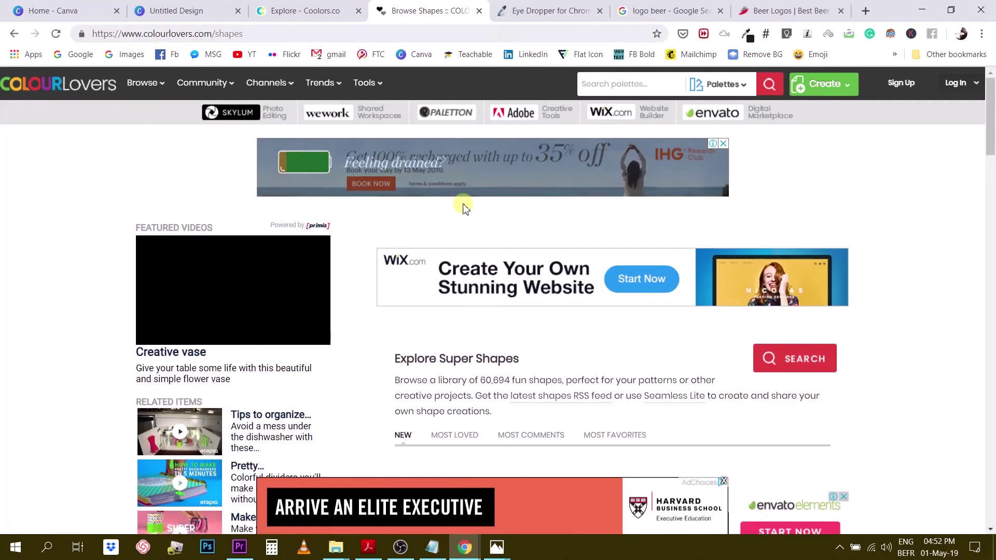
{"action": "scroll", "coordinate": [577, 227], "scroll_direction": "down", "scroll_amount": 3}
{"action": "scroll", "coordinate": [577, 227], "scroll_direction": "down", "scroll_amount": 5}
{"action": "scroll", "coordinate": [577, 227], "scroll_direction": "down", "scroll_amount": 7}
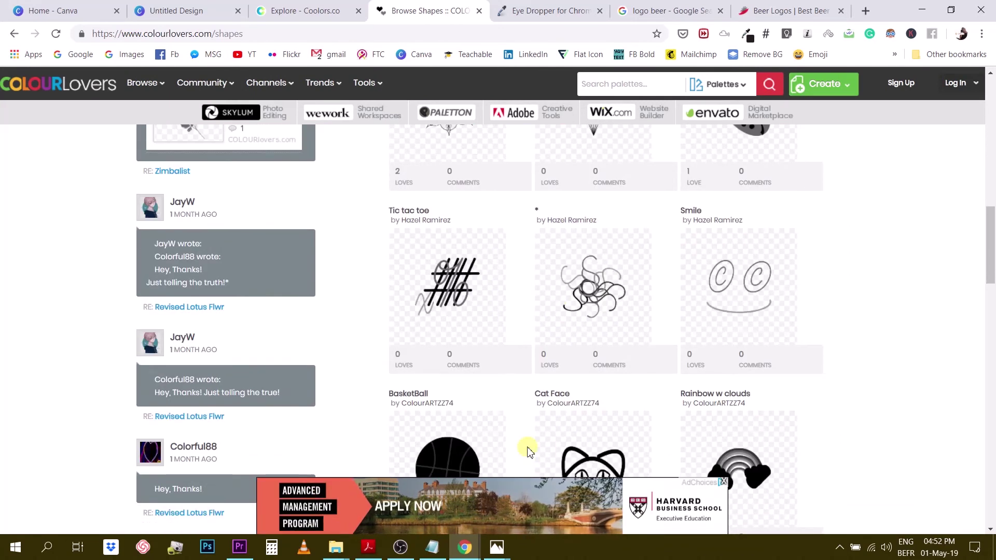
{"action": "scroll", "coordinate": [770, 391], "scroll_direction": "up", "scroll_amount": 10}
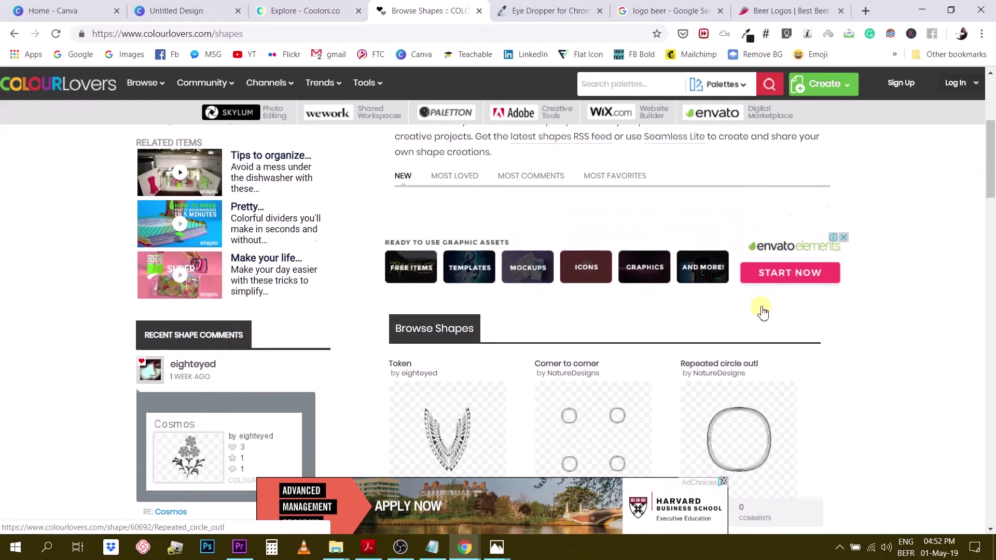
{"action": "scroll", "coordinate": [735, 266], "scroll_direction": "up", "scroll_amount": 1}
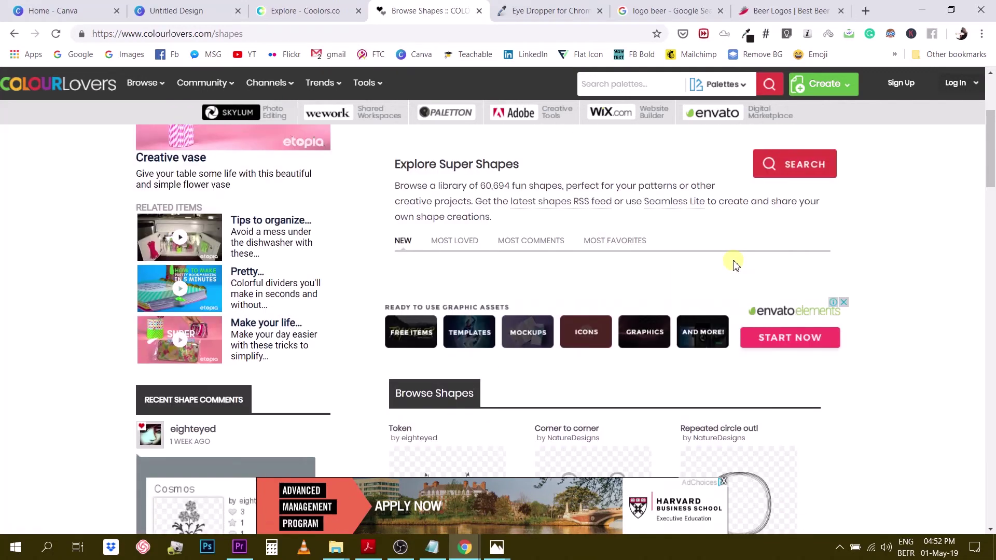
{"action": "scroll", "coordinate": [736, 265], "scroll_direction": "up", "scroll_amount": 4}
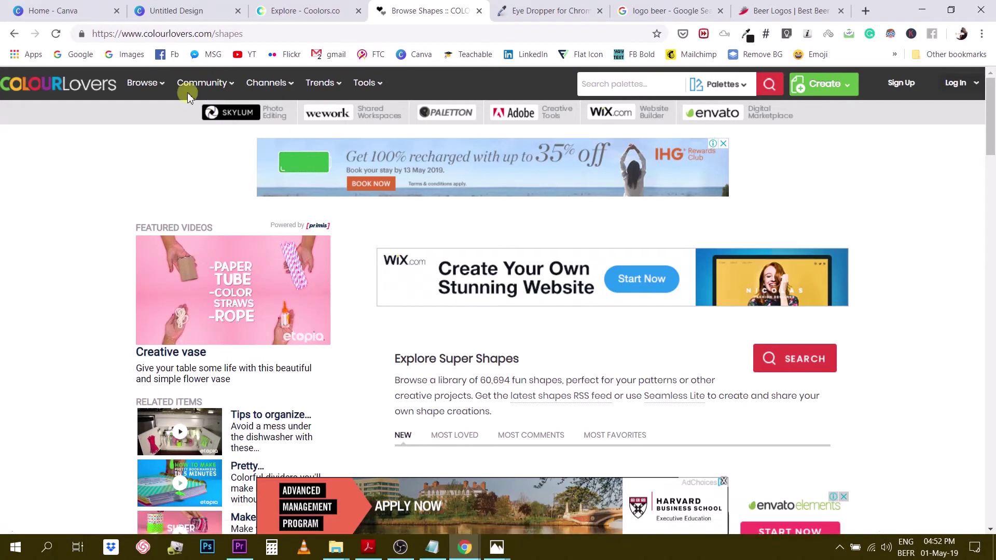
{"action": "mouse_move", "coordinate": [133, 82]}
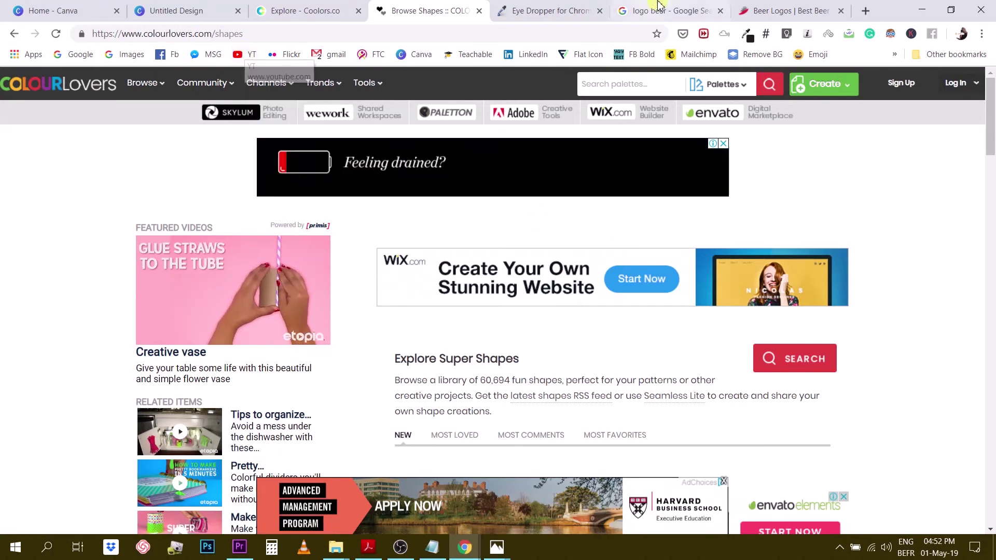
{"action": "left_click", "coordinate": [547, 12]}
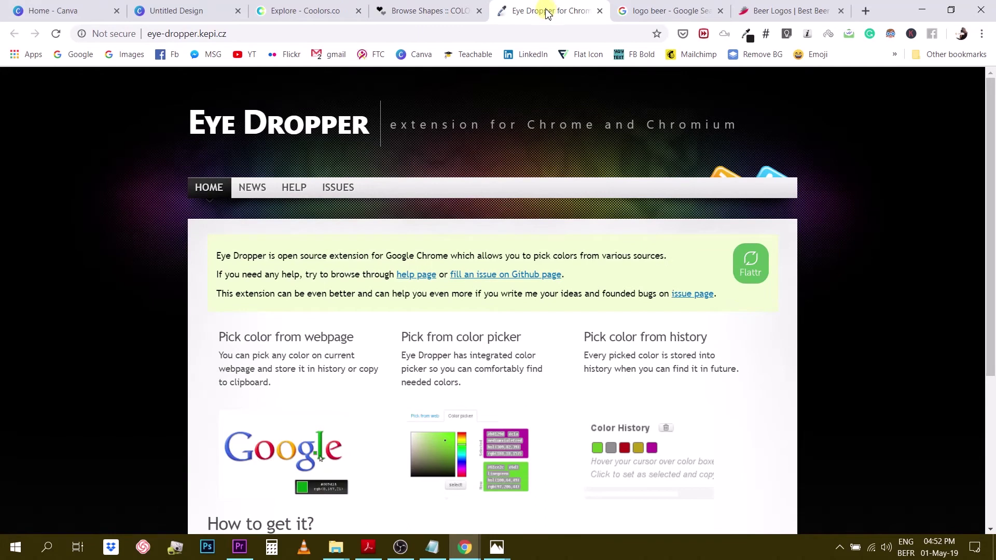
Open the Eye Dropper extension panel, showing its palette and last picked colour #221e1f.
{"action": "left_click", "coordinate": [745, 34]}
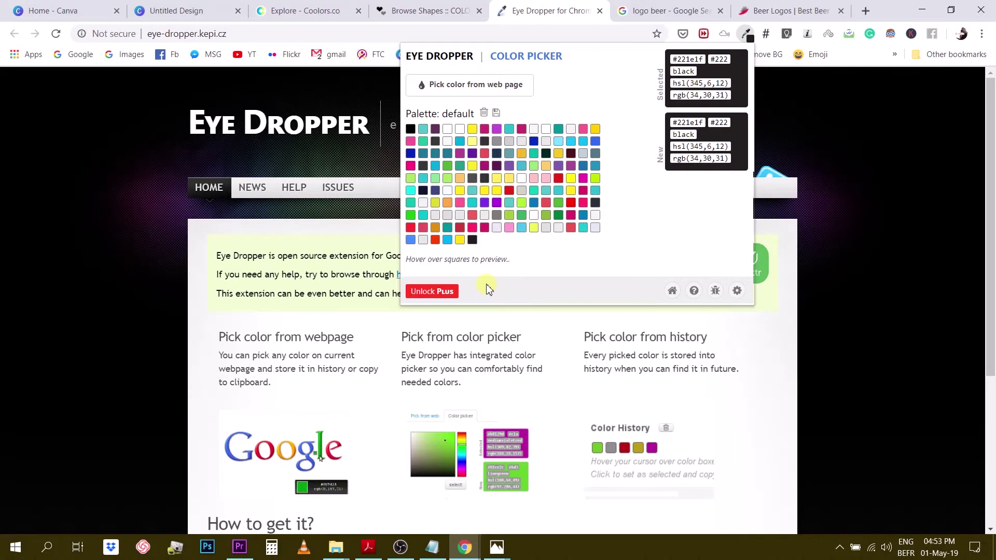
Open Chrome's Extensions page via the browser menu's More tools submenu.
{"action": "left_click", "coordinate": [980, 36]}
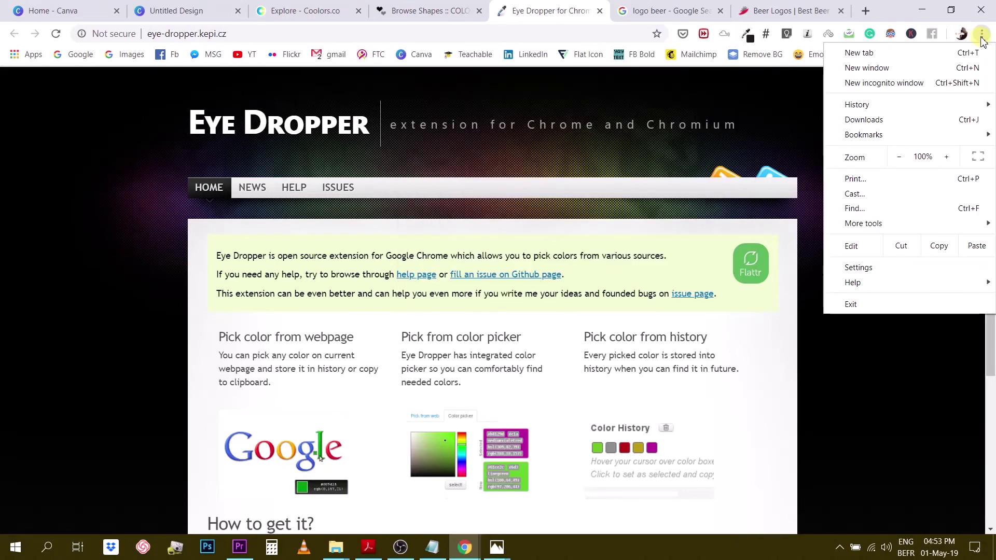
{"action": "mouse_move", "coordinate": [848, 108]}
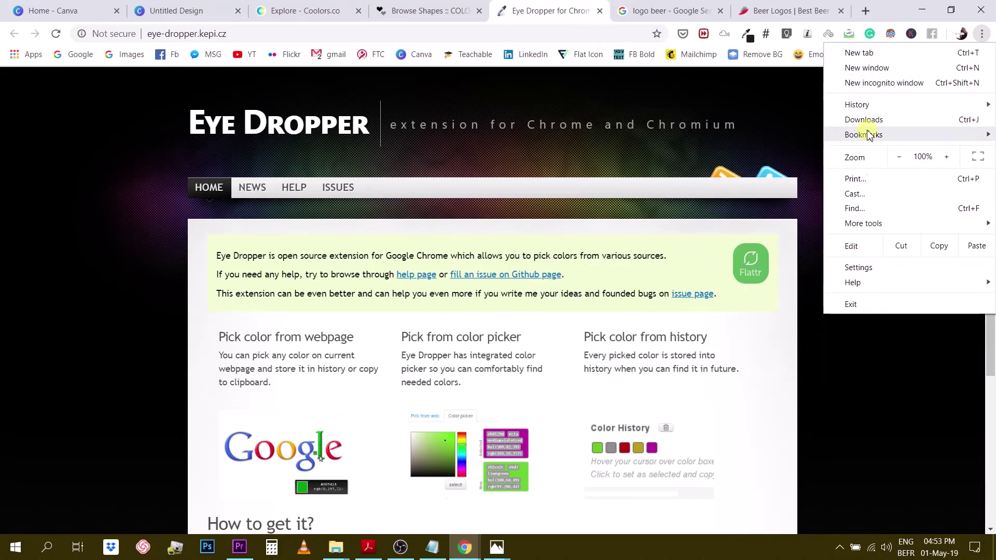
{"action": "mouse_move", "coordinate": [864, 225]}
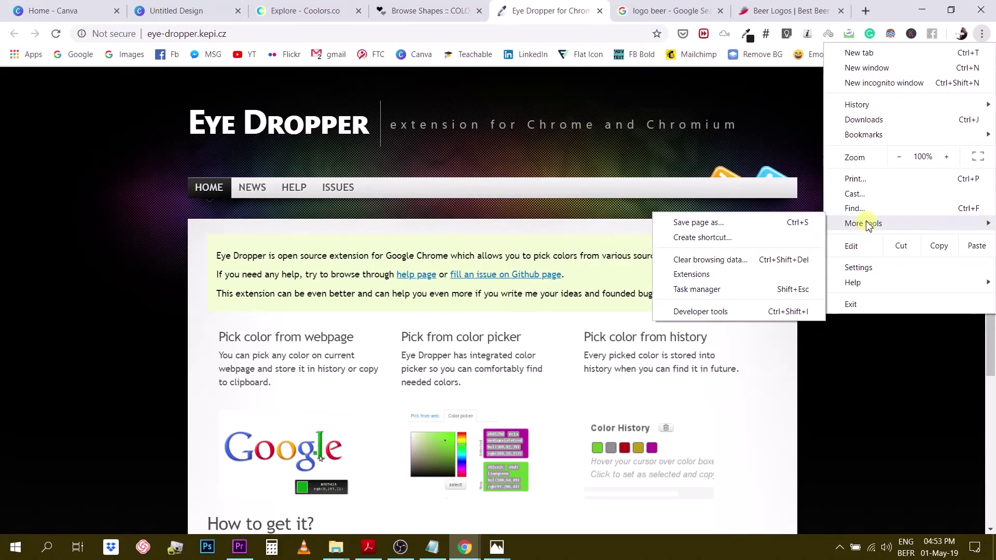
{"action": "left_click", "coordinate": [696, 274]}
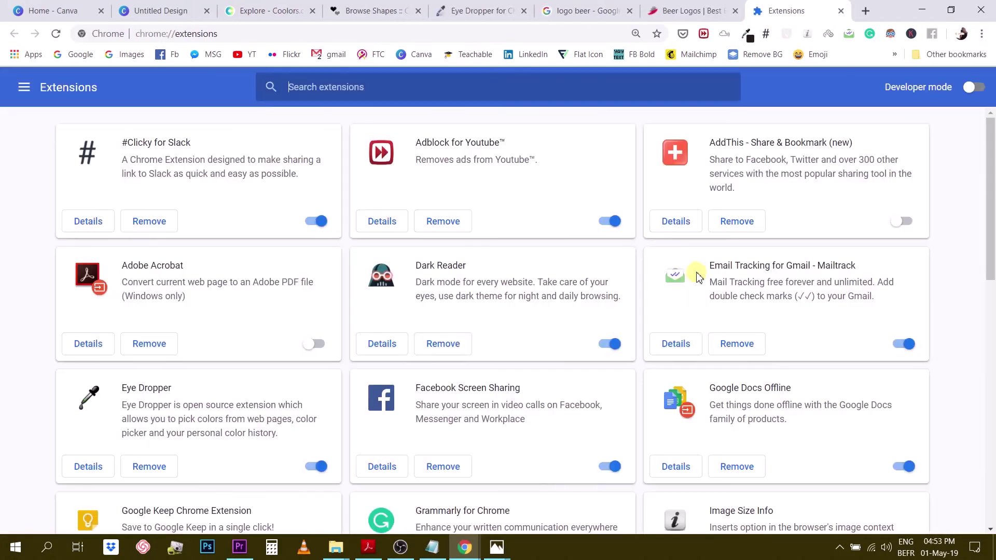
{"action": "scroll", "coordinate": [344, 418], "scroll_direction": "down", "scroll_amount": 10}
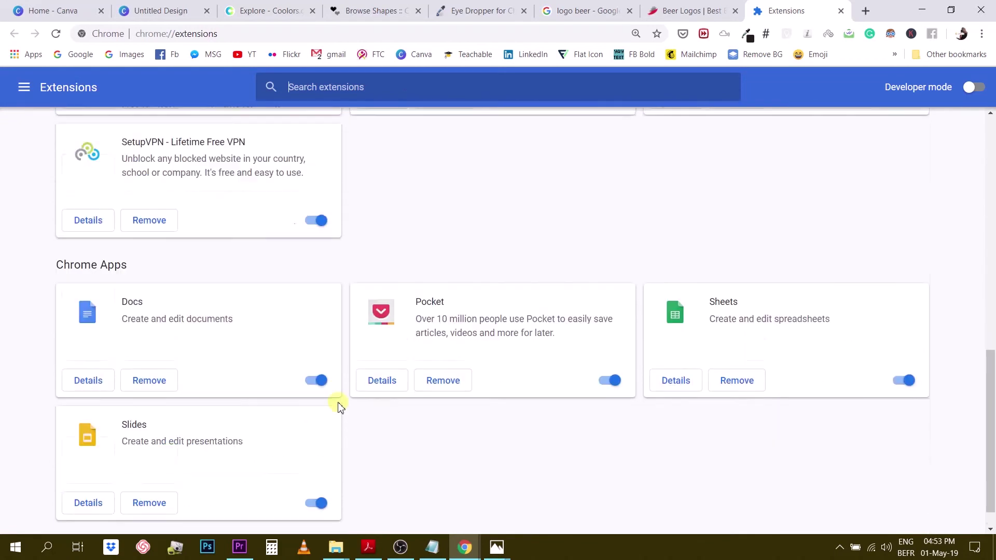
{"action": "scroll", "coordinate": [822, 363], "scroll_direction": "up", "scroll_amount": 8}
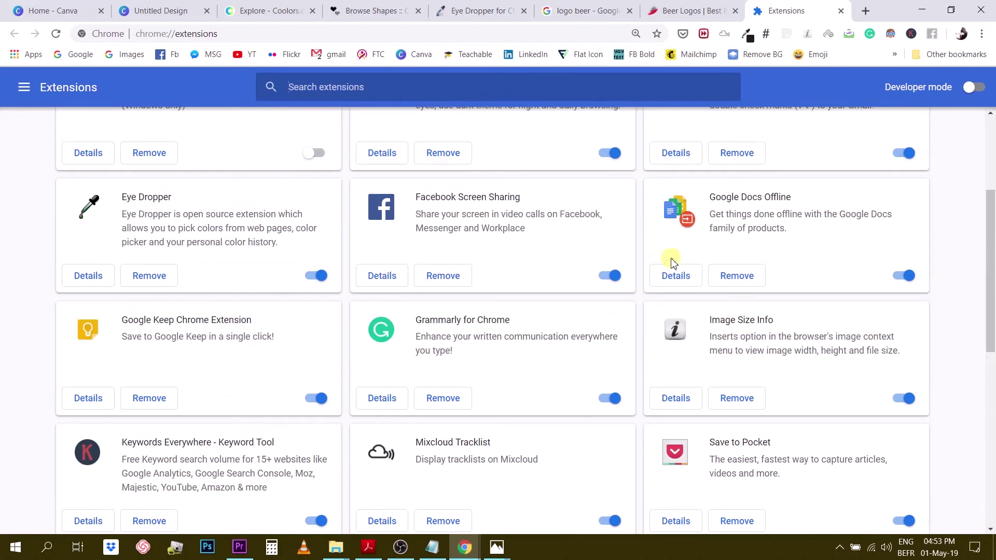
{"action": "scroll", "coordinate": [602, 370], "scroll_direction": "up", "scroll_amount": 4}
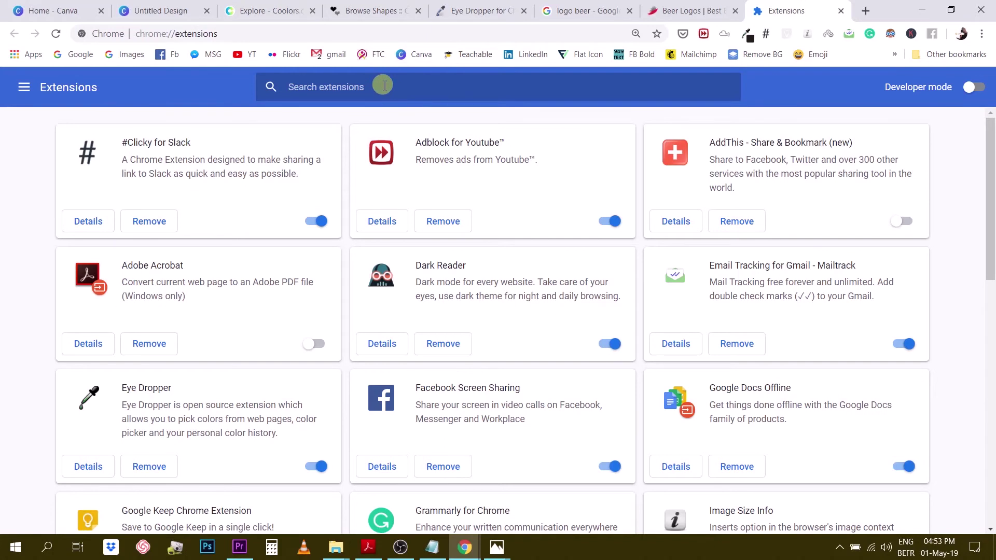
Filter extensions by 'eye drop' and review the enabled Eye Dropper (v0.5.3) details.
{"action": "type", "text": "eye drop"}
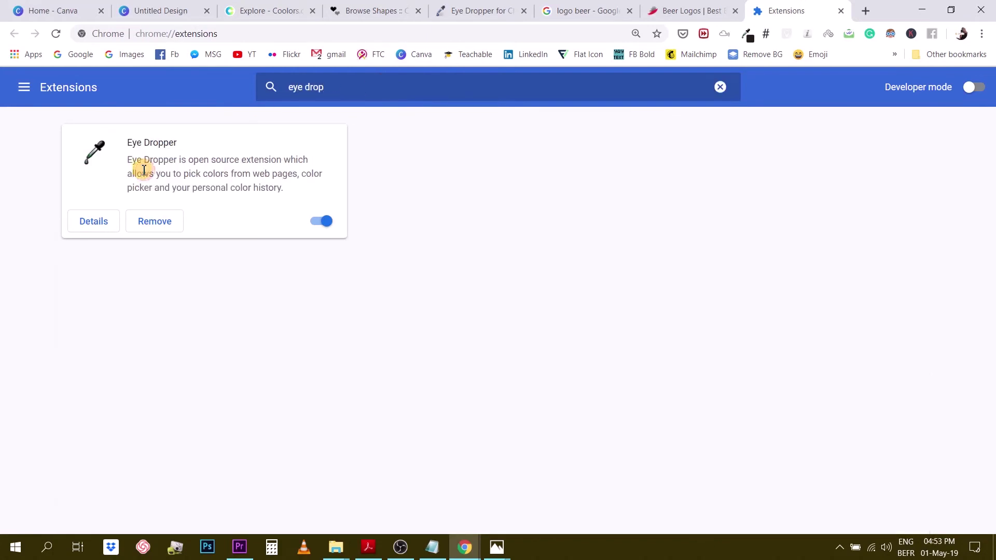
{"action": "left_click", "coordinate": [93, 221]}
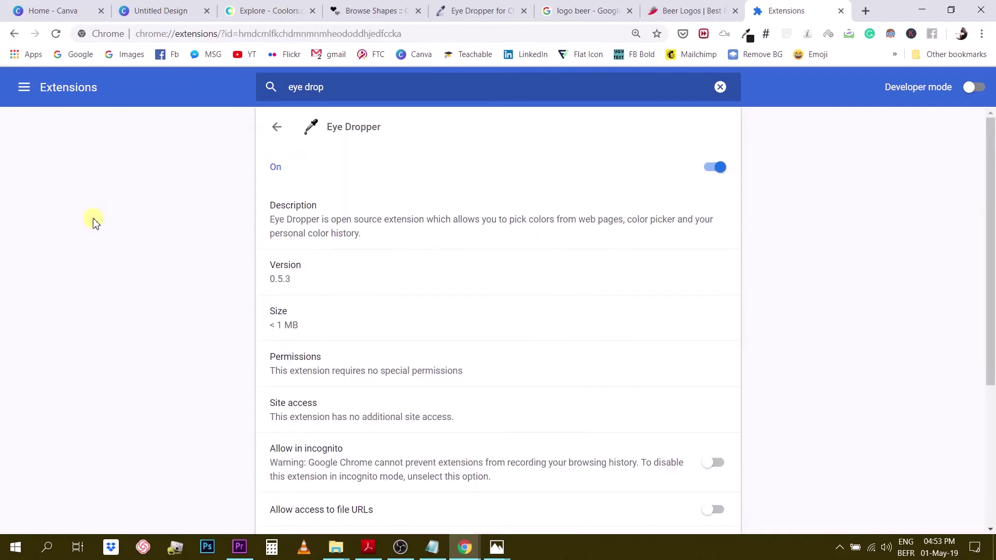
{"action": "scroll", "coordinate": [383, 223], "scroll_direction": "down", "scroll_amount": 5}
{"action": "scroll", "coordinate": [368, 250], "scroll_direction": "up", "scroll_amount": 5}
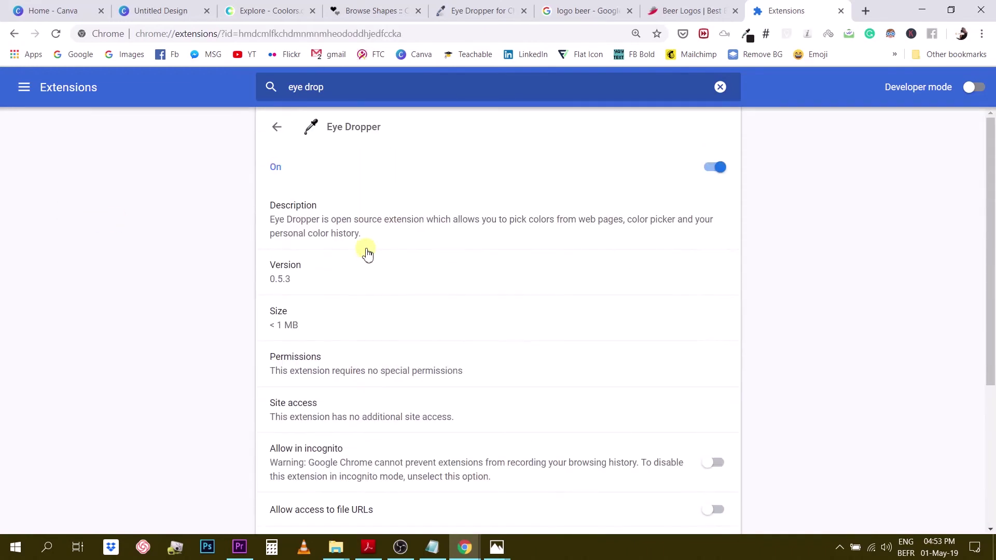
{"action": "left_click", "coordinate": [278, 128]}
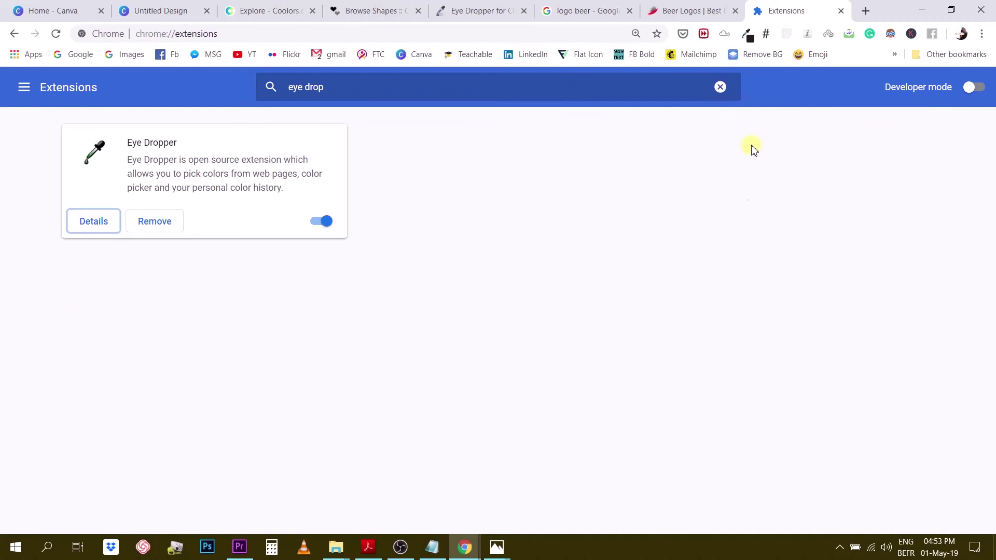
Return to the Eye Dropper website, scroll through it, and reopen the Eye Dropper panel.
{"action": "left_click", "coordinate": [842, 11]}
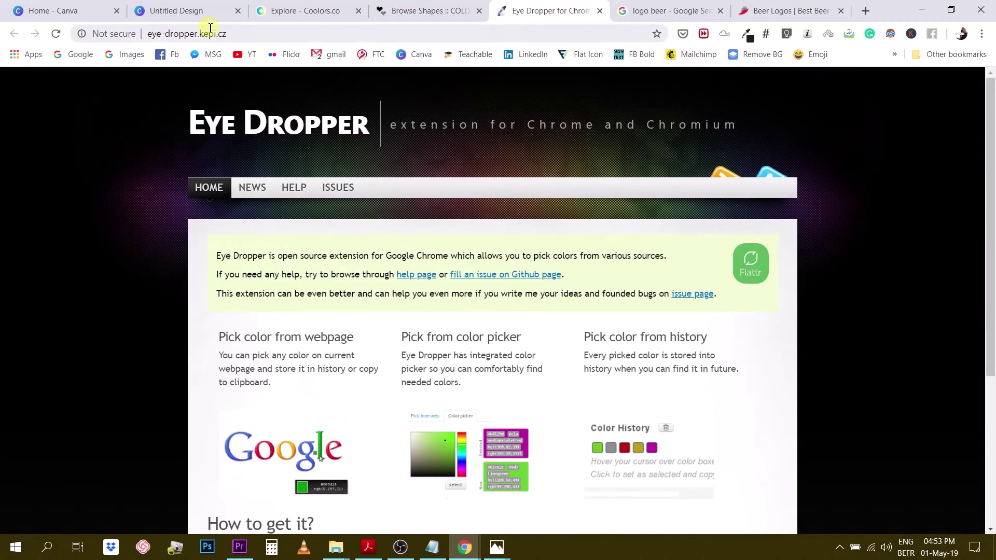
{"action": "scroll", "coordinate": [678, 304], "scroll_direction": "down", "scroll_amount": 5}
{"action": "scroll", "coordinate": [703, 318], "scroll_direction": "up", "scroll_amount": 5}
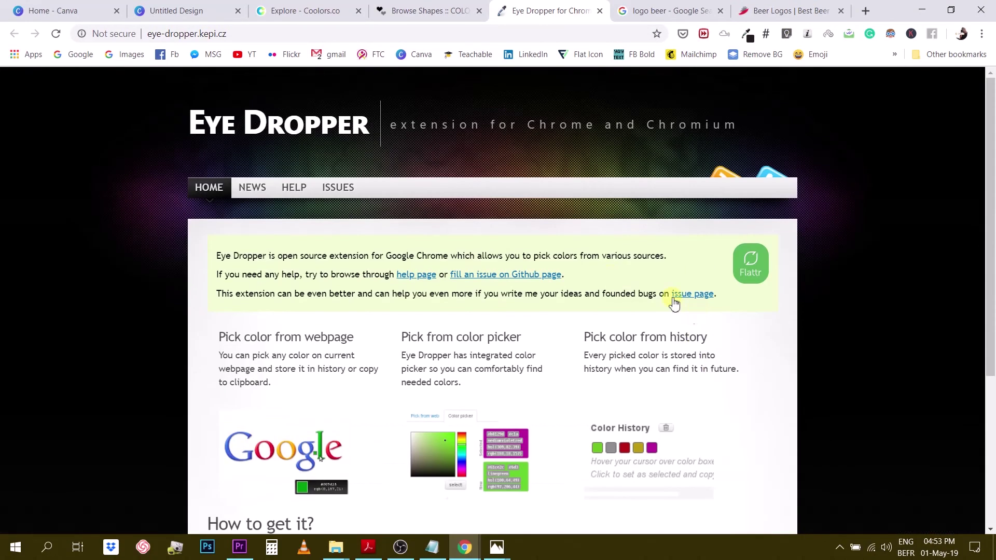
{"action": "scroll", "coordinate": [659, 463], "scroll_direction": "down", "scroll_amount": 5}
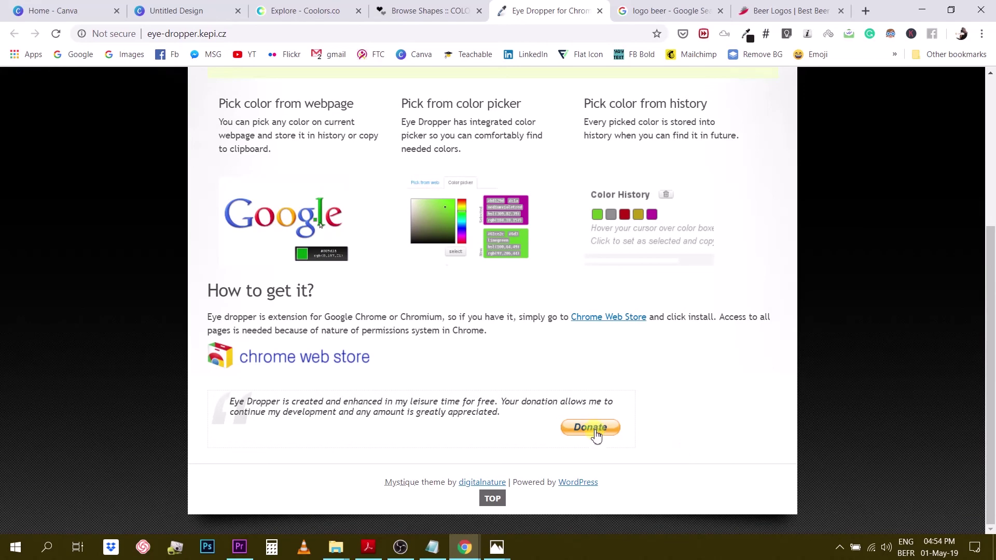
{"action": "scroll", "coordinate": [601, 151], "scroll_direction": "up", "scroll_amount": 3}
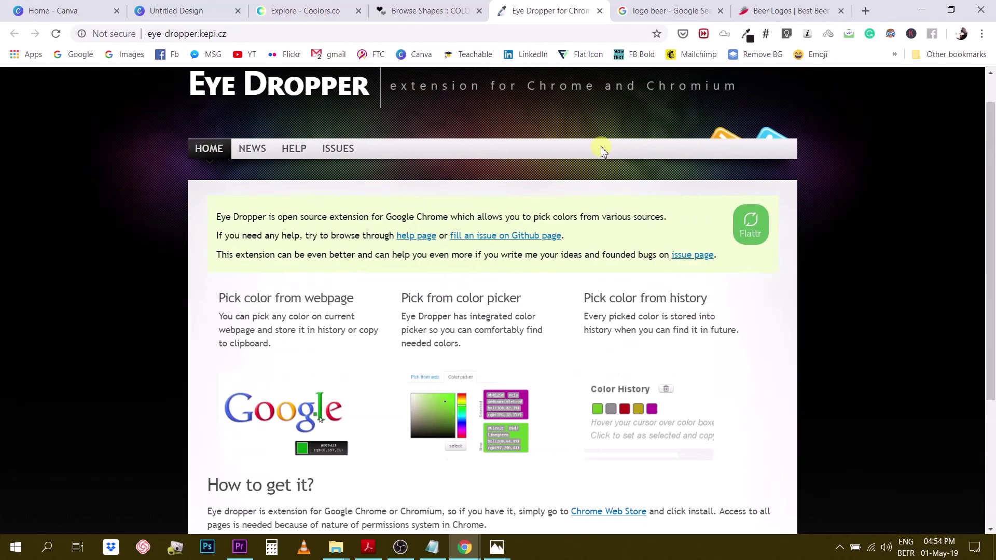
{"action": "scroll", "coordinate": [602, 151], "scroll_direction": "up", "scroll_amount": 1}
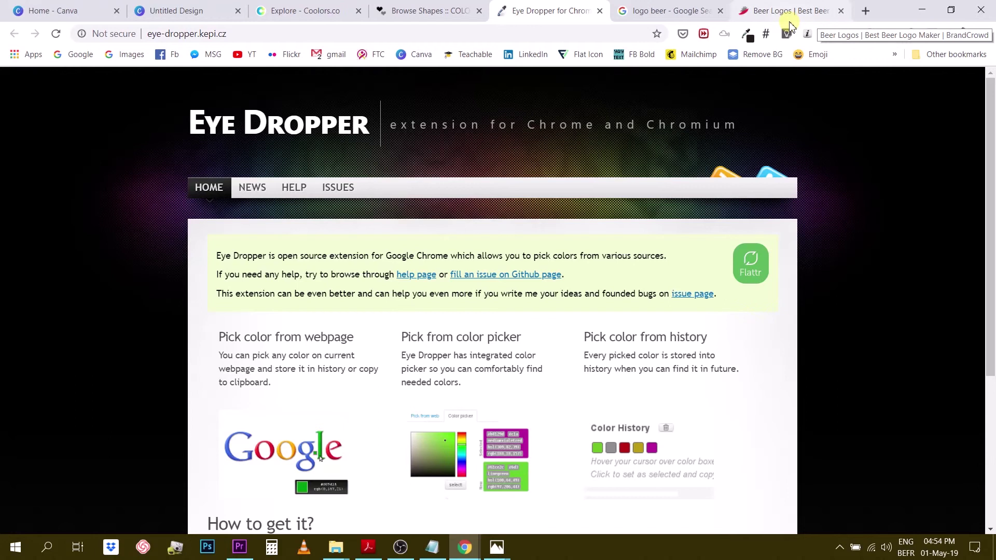
{"action": "scroll", "coordinate": [796, 228], "scroll_direction": "down", "scroll_amount": 5}
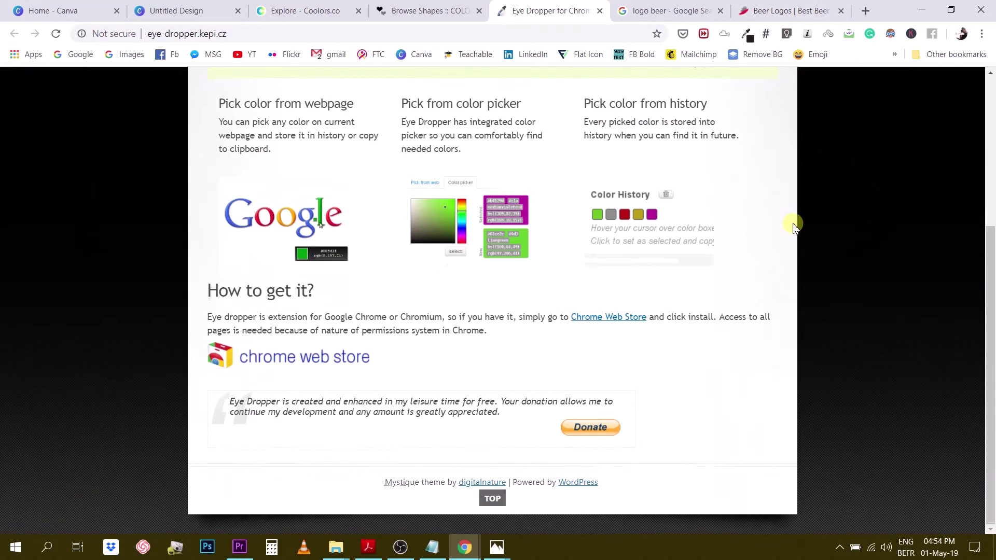
{"action": "scroll", "coordinate": [794, 229], "scroll_direction": "up", "scroll_amount": 4}
{"action": "scroll", "coordinate": [799, 238], "scroll_direction": "up", "scroll_amount": 1}
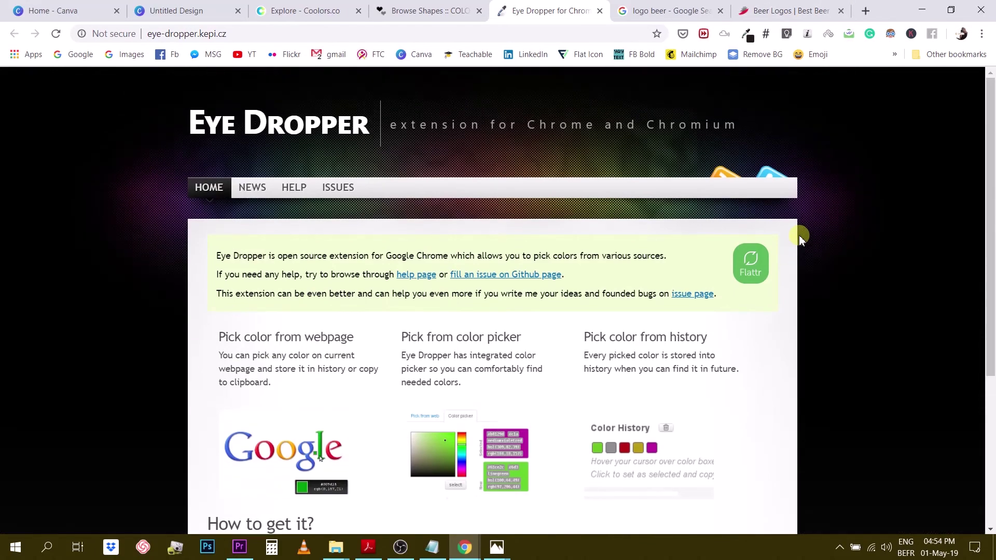
{"action": "left_click", "coordinate": [748, 34]}
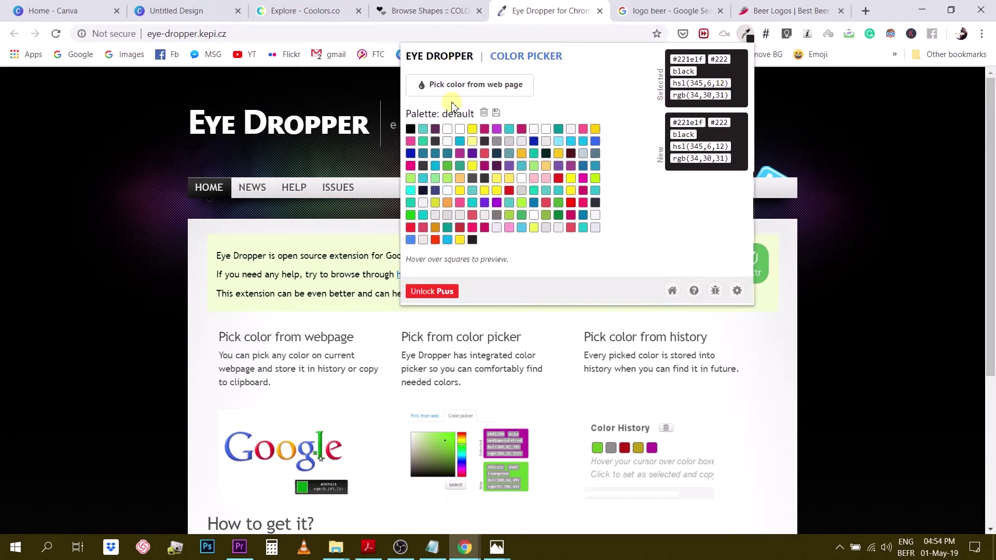
On the COLOURlovers Shapes page, sample the yellow #f1be41 with Eye Dropper's page picker.
{"action": "left_click", "coordinate": [413, 10]}
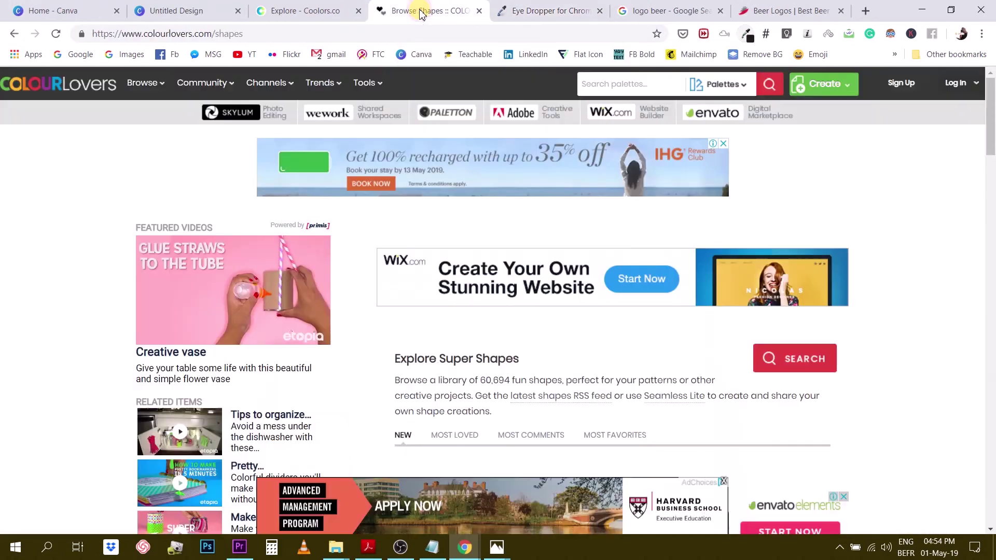
{"action": "left_click", "coordinate": [747, 35]}
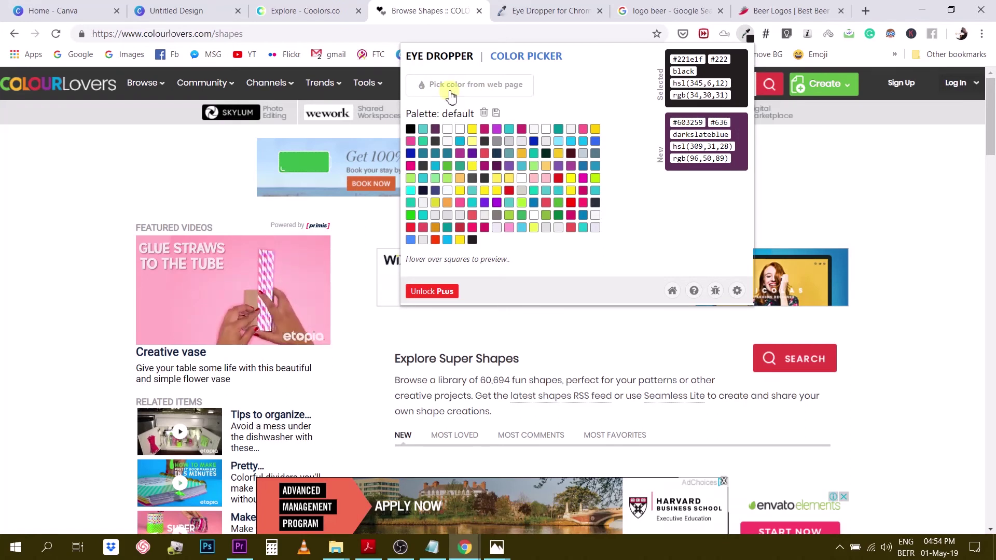
{"action": "left_click", "coordinate": [477, 86]}
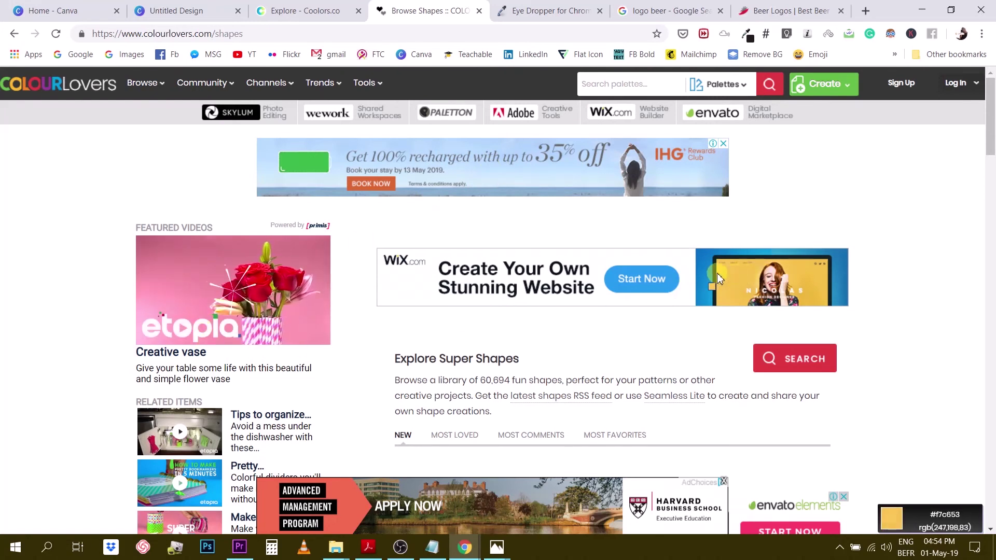
{"action": "scroll", "coordinate": [248, 375], "scroll_direction": "down", "scroll_amount": 3}
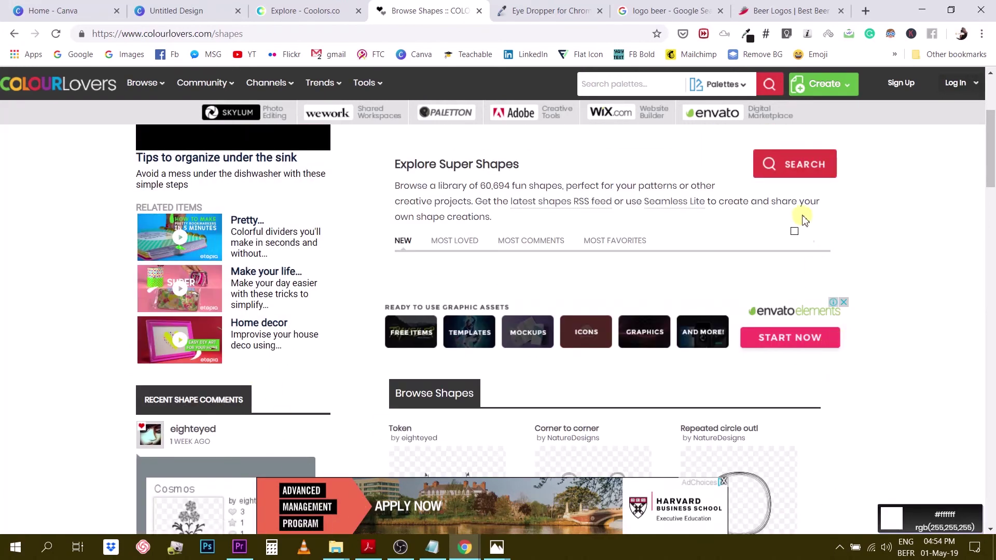
{"action": "scroll", "coordinate": [791, 222], "scroll_direction": "up", "scroll_amount": 3}
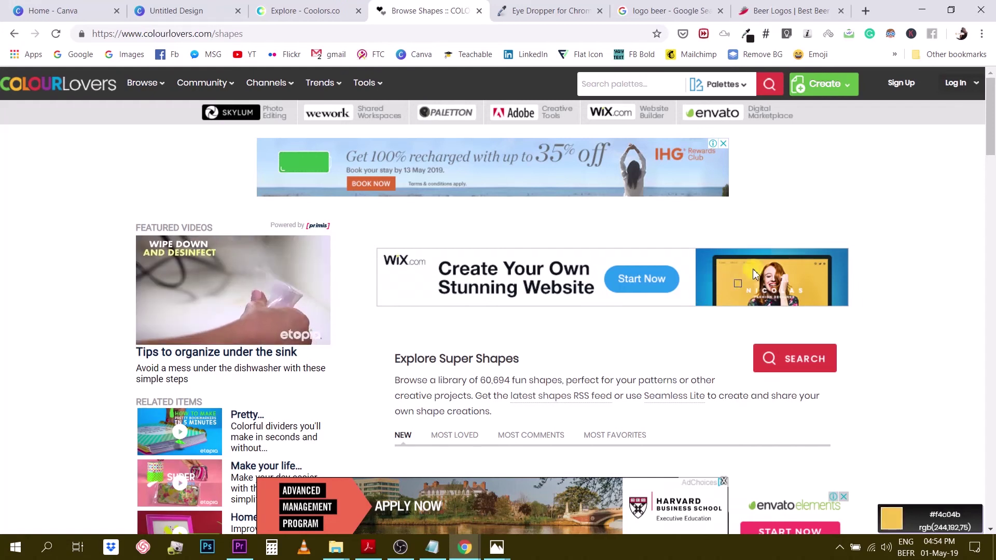
{"action": "left_click", "coordinate": [812, 275]}
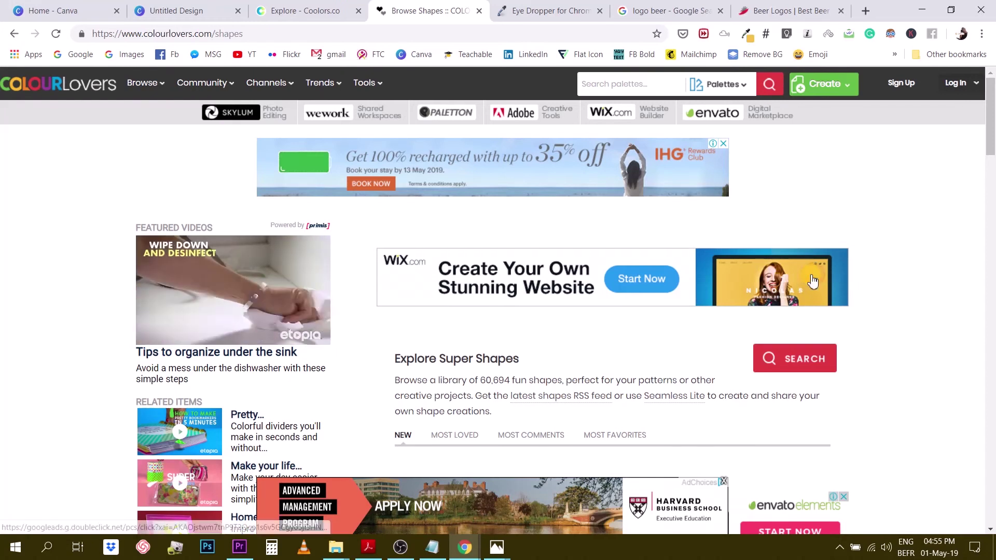
Copy the picked hex value f1be41 from the Eye Dropper panel.
{"action": "left_click", "coordinate": [748, 36]}
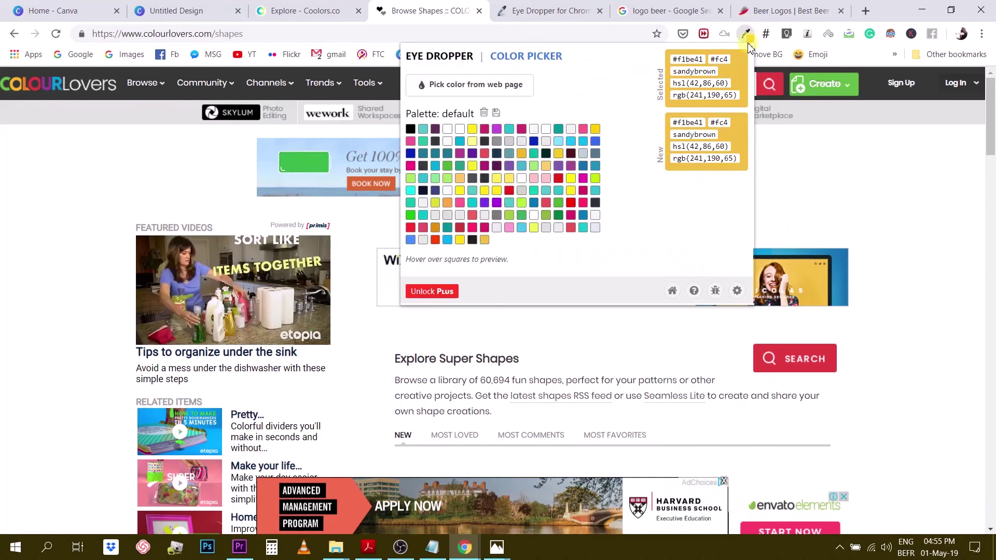
{"action": "double_click", "coordinate": [695, 60]}
{"action": "left_click", "coordinate": [683, 82]}
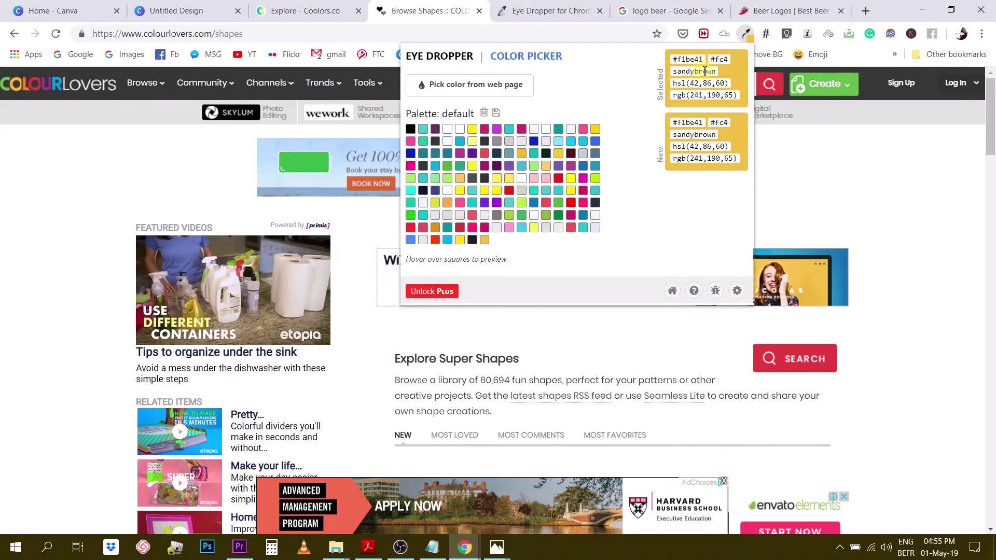
{"action": "double_click", "coordinate": [691, 60]}
{"action": "right_click", "coordinate": [691, 60]}
{"action": "left_click", "coordinate": [706, 66]}
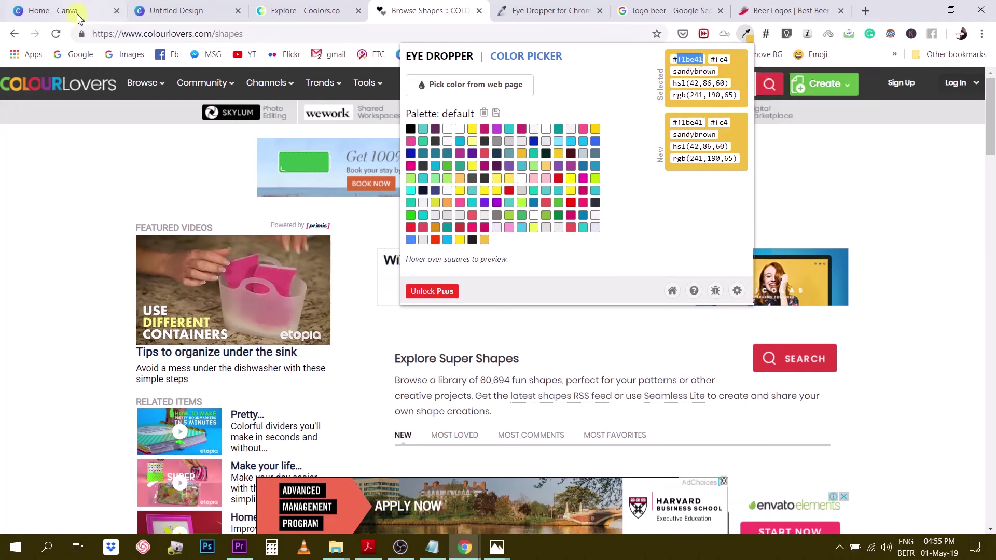
Back in the Canva presentation, add a rectangle on page 2 sized about 480×737.
{"action": "left_click", "coordinate": [175, 15]}
{"action": "left_click", "coordinate": [464, 258]}
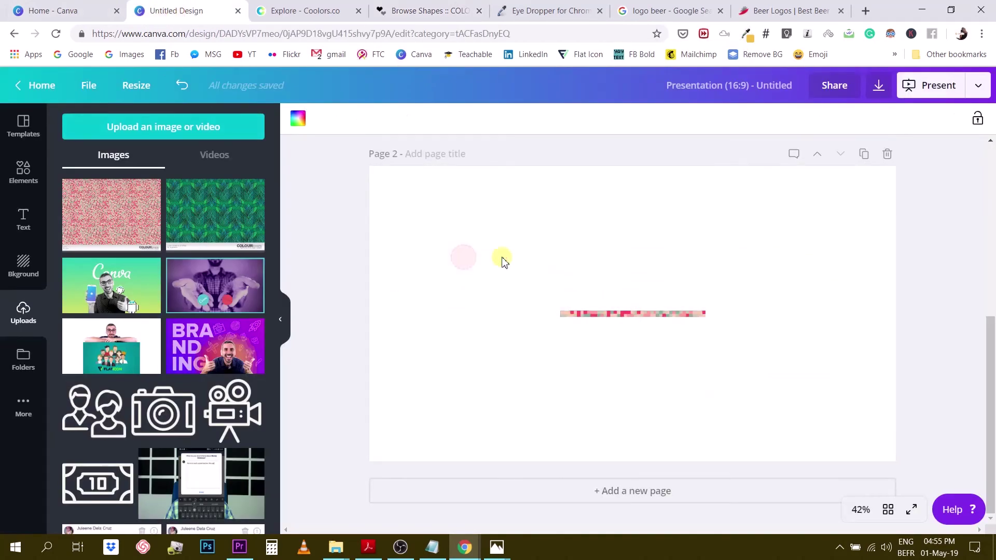
{"action": "left_click", "coordinate": [410, 227]}
{"action": "key", "text": "r"}
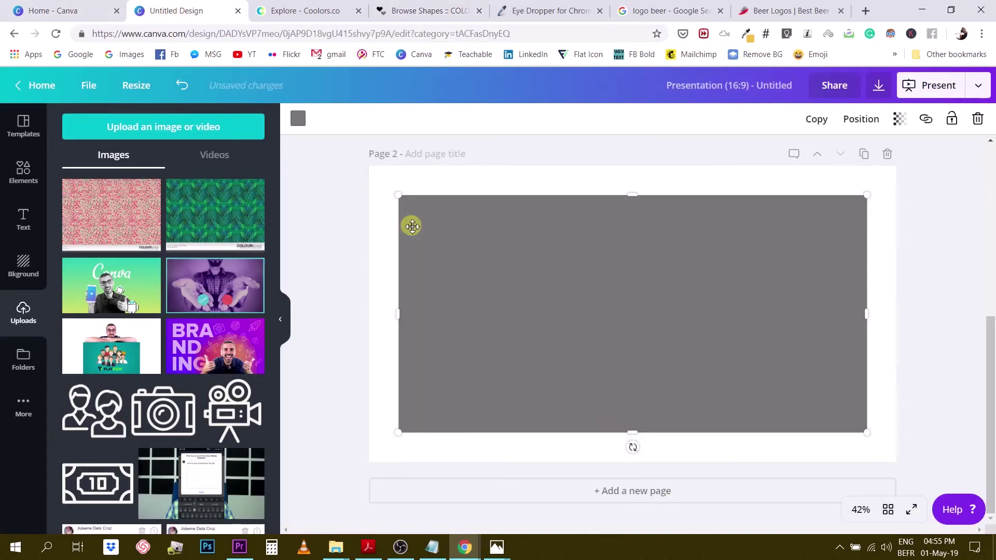
{"action": "left_click_drag", "start_coordinate": [867, 195], "coordinate": [531, 230]}
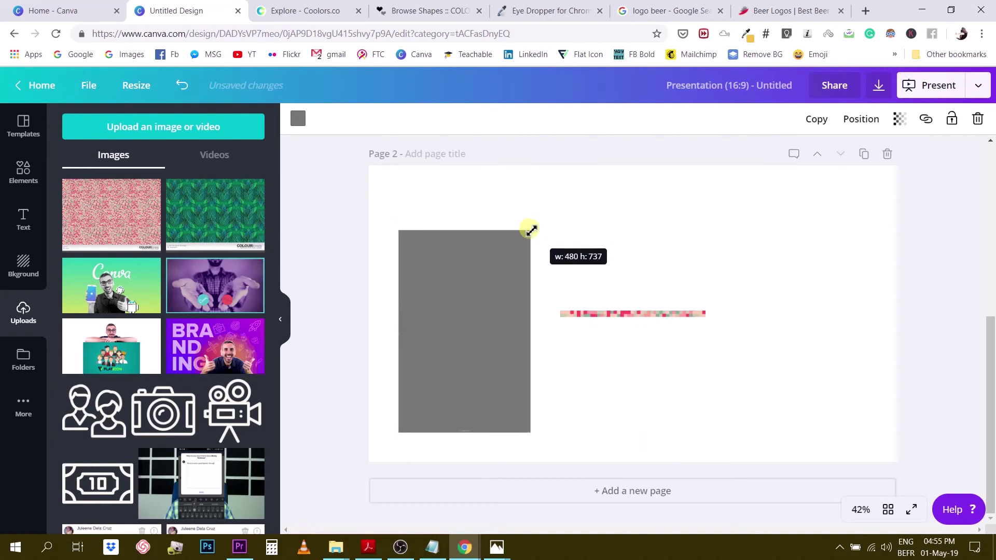
Fill the rectangle with the pasted yellow #f1be41 and nudge it up and right.
{"action": "left_click", "coordinate": [298, 119]}
{"action": "left_click", "coordinate": [75, 168]}
{"action": "double_click", "coordinate": [167, 301]}
{"action": "type", "text": "f0be3f"}
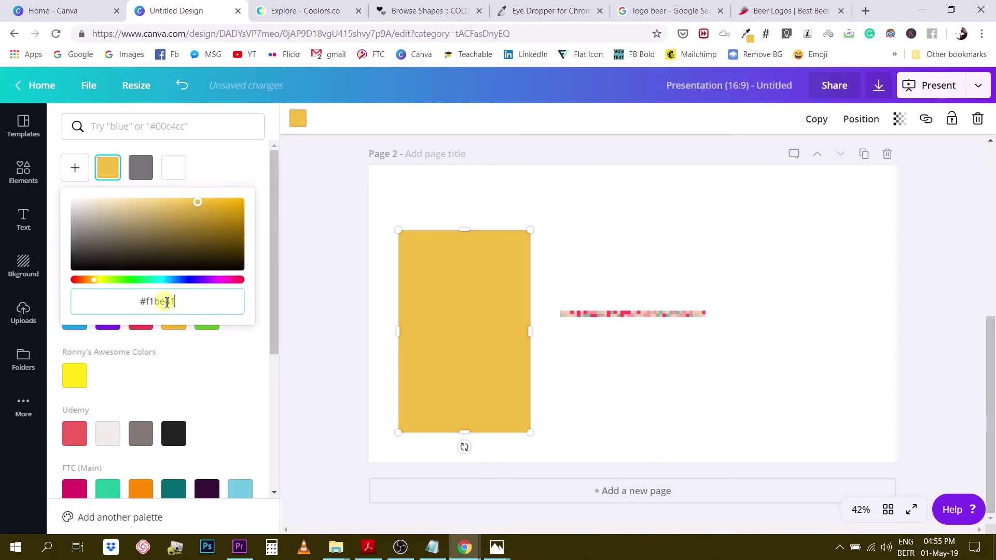
{"action": "left_click", "coordinate": [626, 226]}
{"action": "left_click_drag", "start_coordinate": [473, 309], "coordinate": [485, 291]}
Bring the pink pixel strip forward along the rectangle's top edge, resized to 465×24.
{"action": "left_click_drag", "start_coordinate": [615, 314], "coordinate": [537, 212]}
{"action": "left_click", "coordinate": [866, 124]}
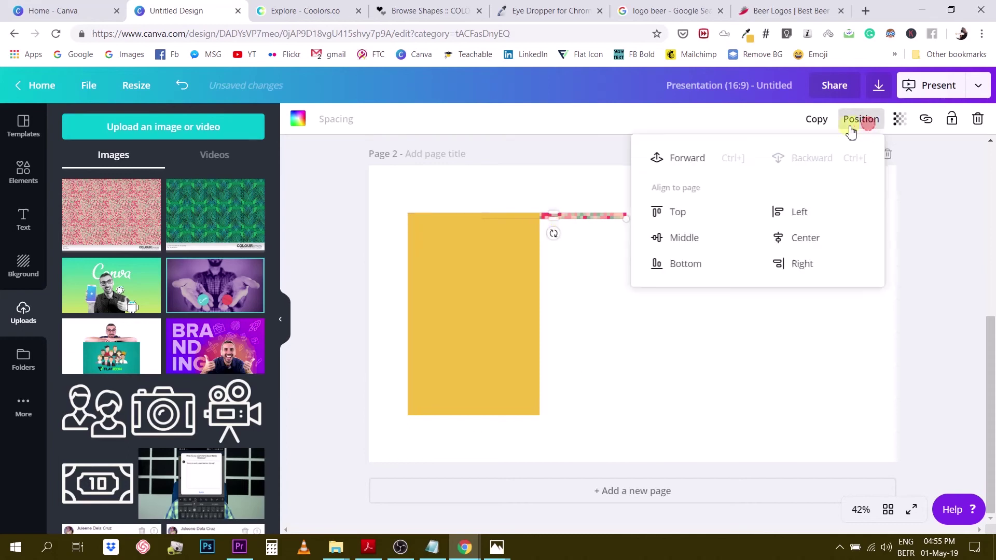
{"action": "left_click", "coordinate": [736, 160]}
{"action": "left_click", "coordinate": [636, 362]}
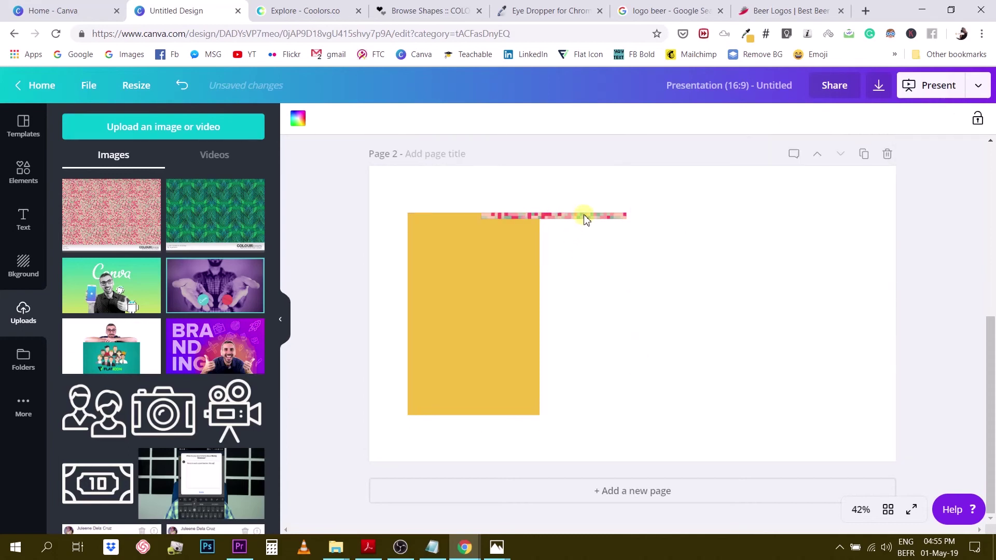
{"action": "left_click_drag", "start_coordinate": [586, 219], "coordinate": [537, 218]}
{"action": "left_click", "coordinate": [611, 257]}
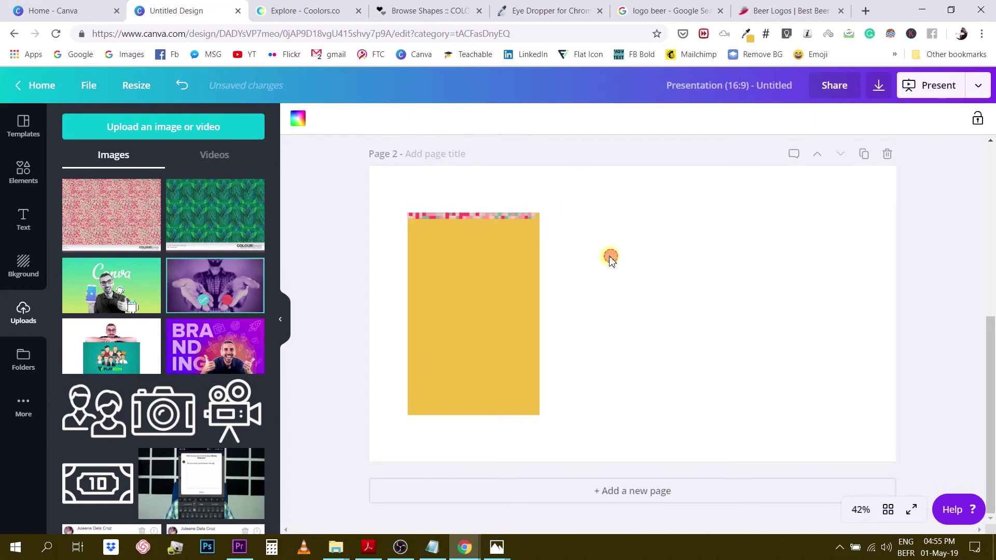
{"action": "left_click", "coordinate": [747, 34]}
{"action": "left_click", "coordinate": [519, 85]}
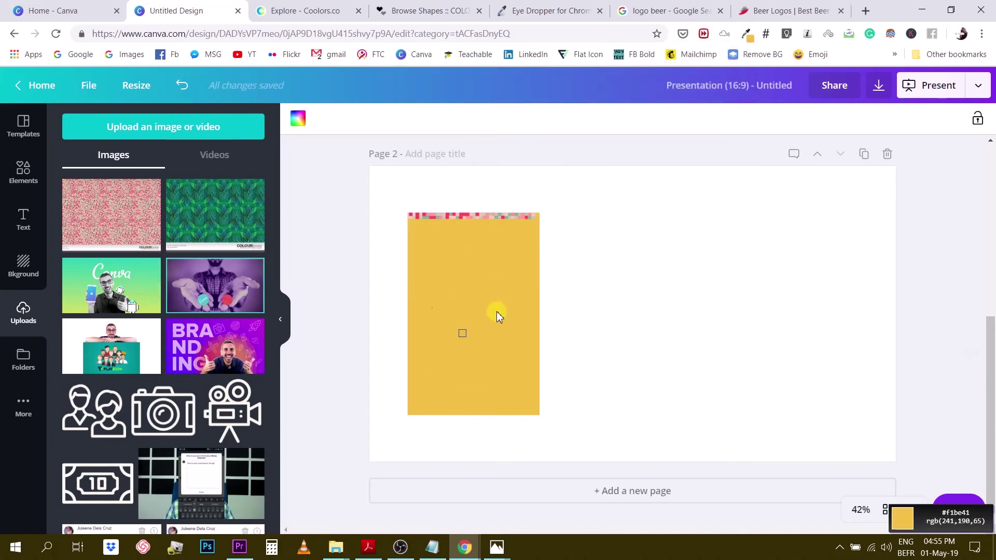
Pick the purple from the Branding upload thumbnail and copy its hex ad04d9.
{"action": "left_click", "coordinate": [260, 340]}
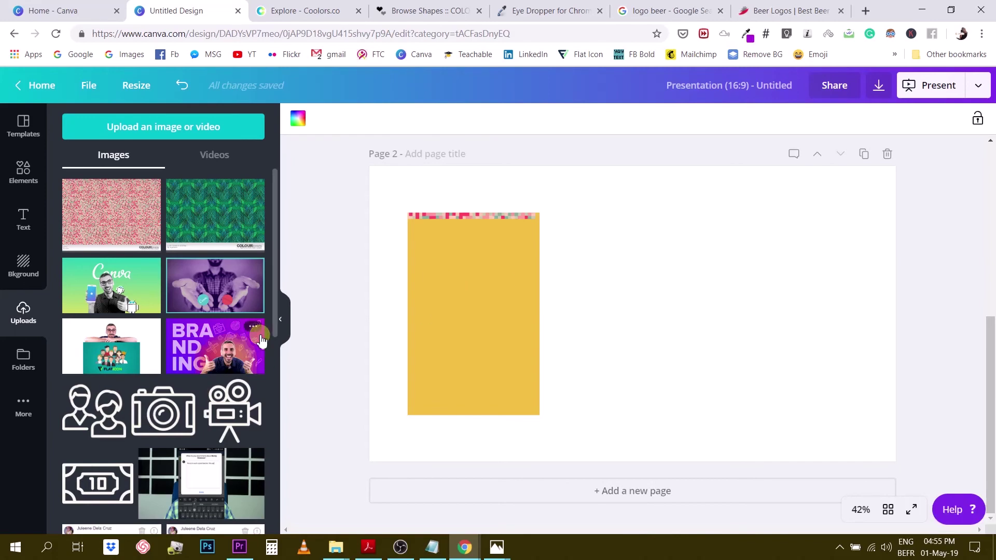
{"action": "left_click", "coordinate": [752, 39]}
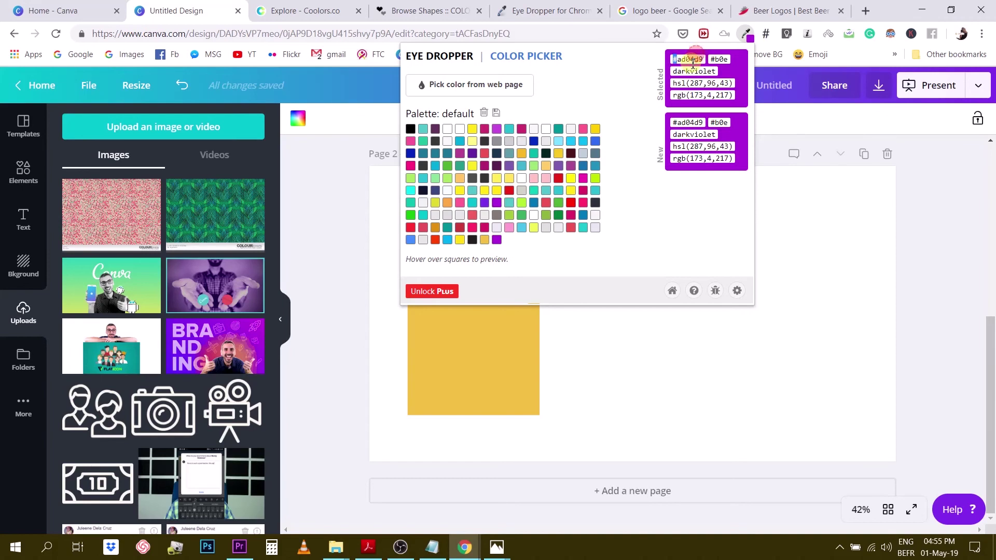
{"action": "double_click", "coordinate": [693, 61]}
{"action": "right_click", "coordinate": [693, 66]}
{"action": "left_click", "coordinate": [707, 71]}
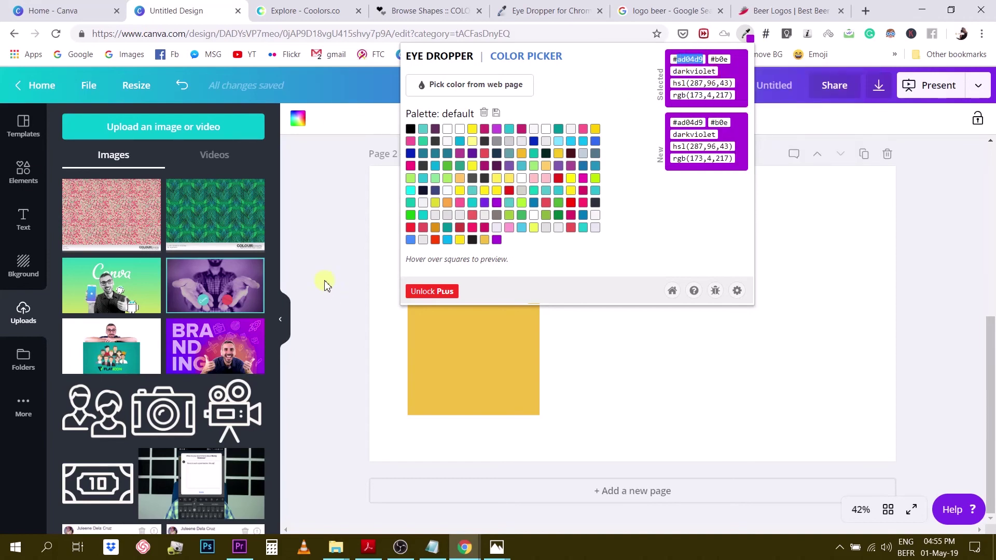
{"action": "left_click", "coordinate": [365, 254]}
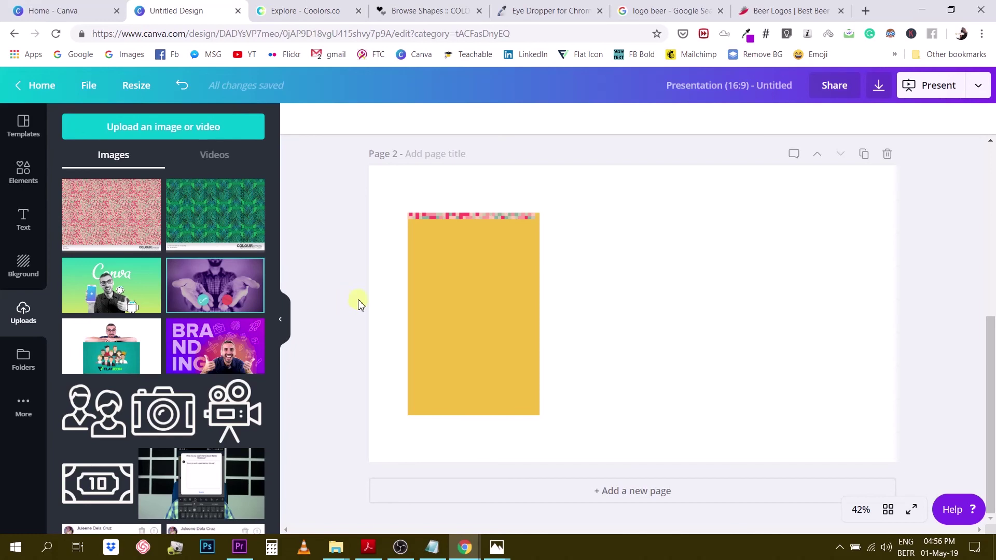
Pass through the Eye Dropper and beer logo tabs to reach the Canva home page.
{"action": "left_click", "coordinate": [530, 12]}
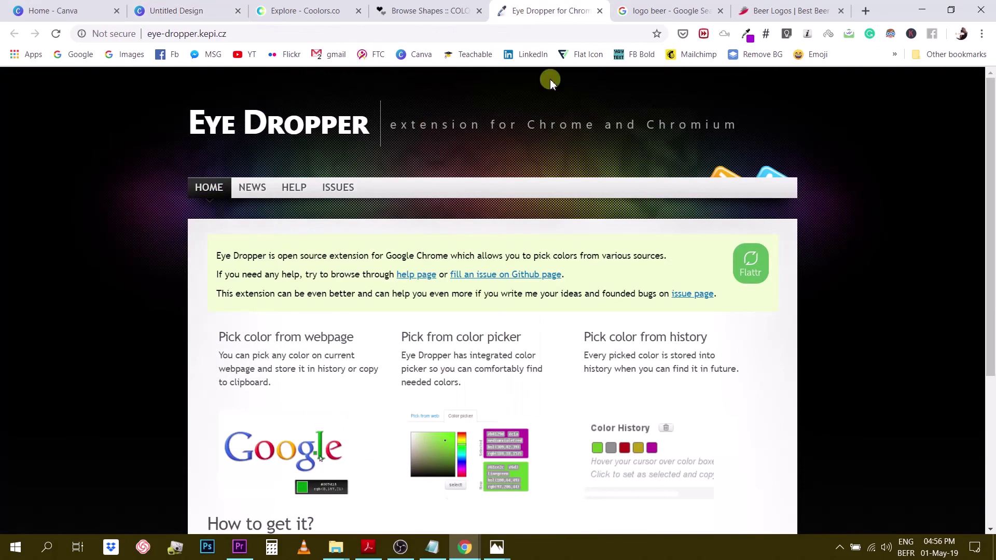
{"action": "left_click", "coordinate": [639, 15]}
{"action": "left_click", "coordinate": [78, 14]}
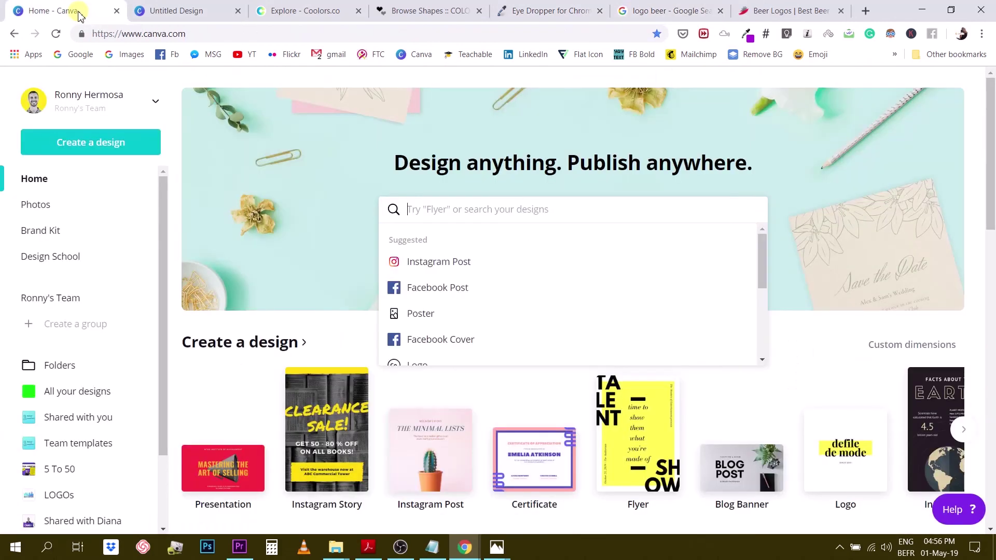